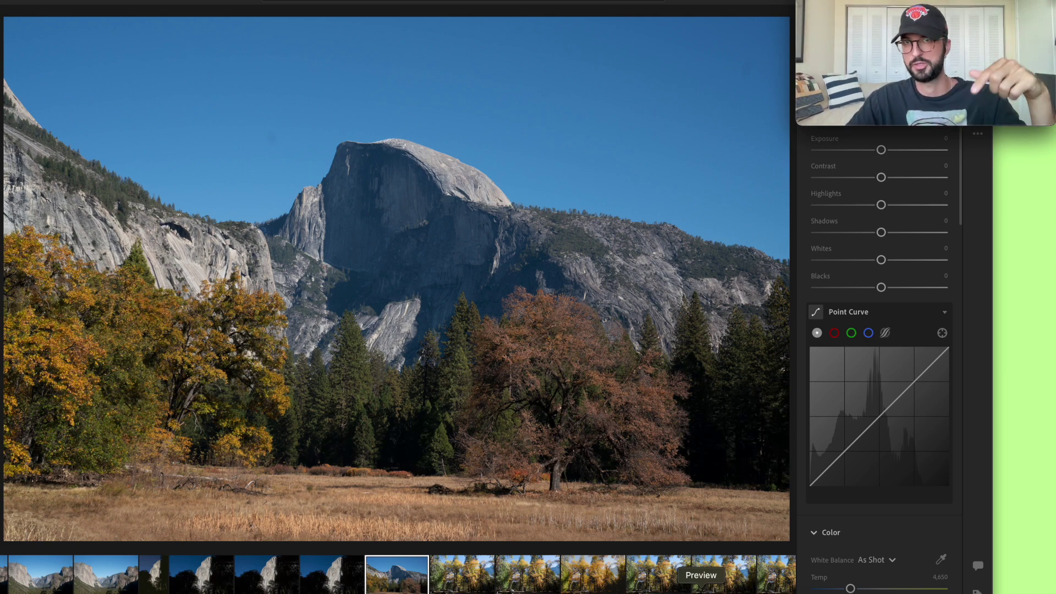
Switch to Preview and view the sunset photo DSC00730.jpg and an enlarged stacked-stones photo DSC00466.jpg, closing each one
click(701, 588)
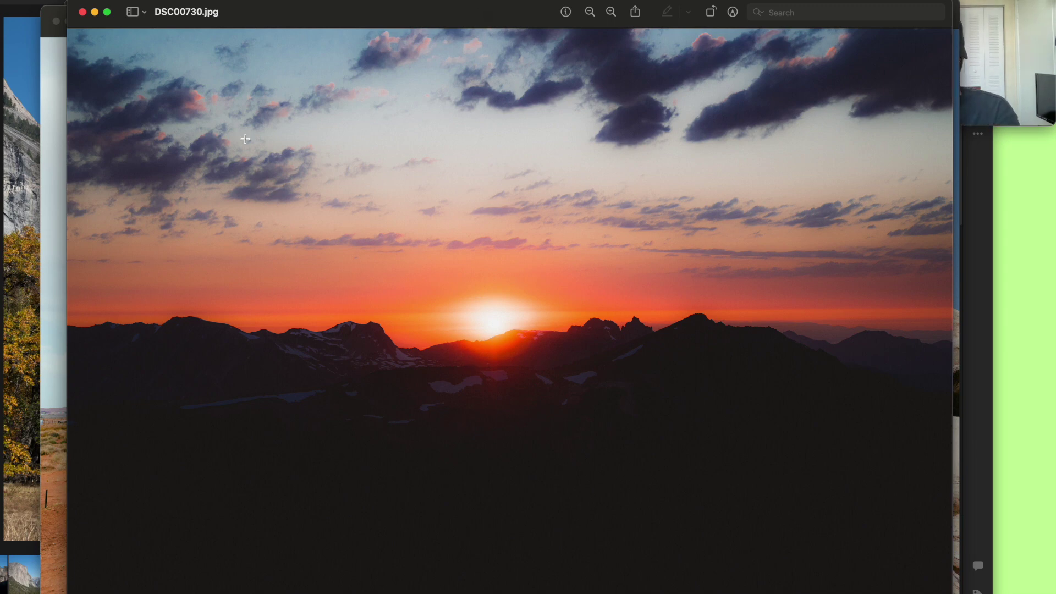
click(83, 12)
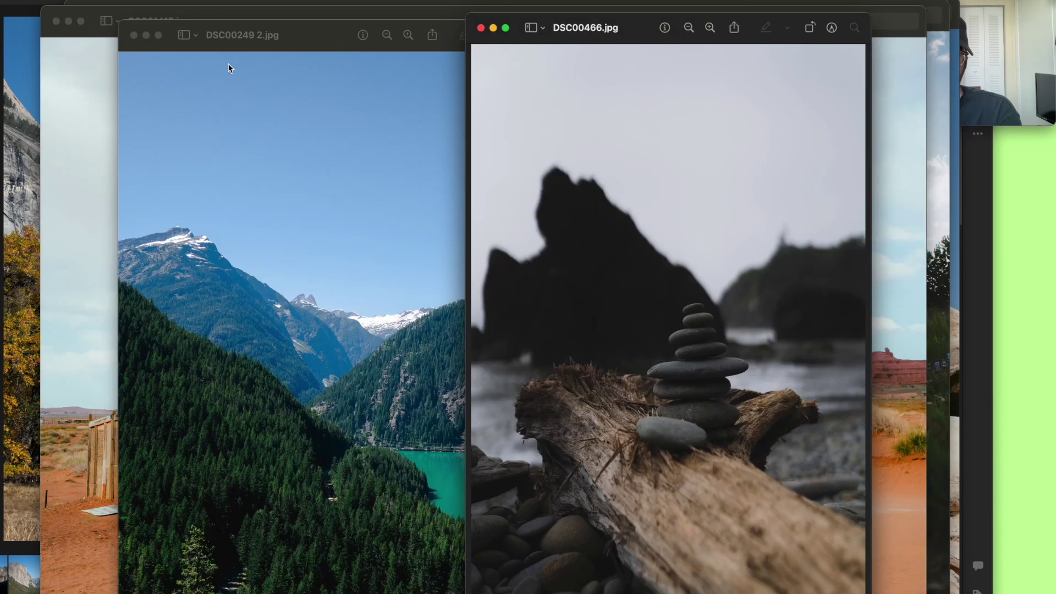
drag(655, 33, 417, 6)
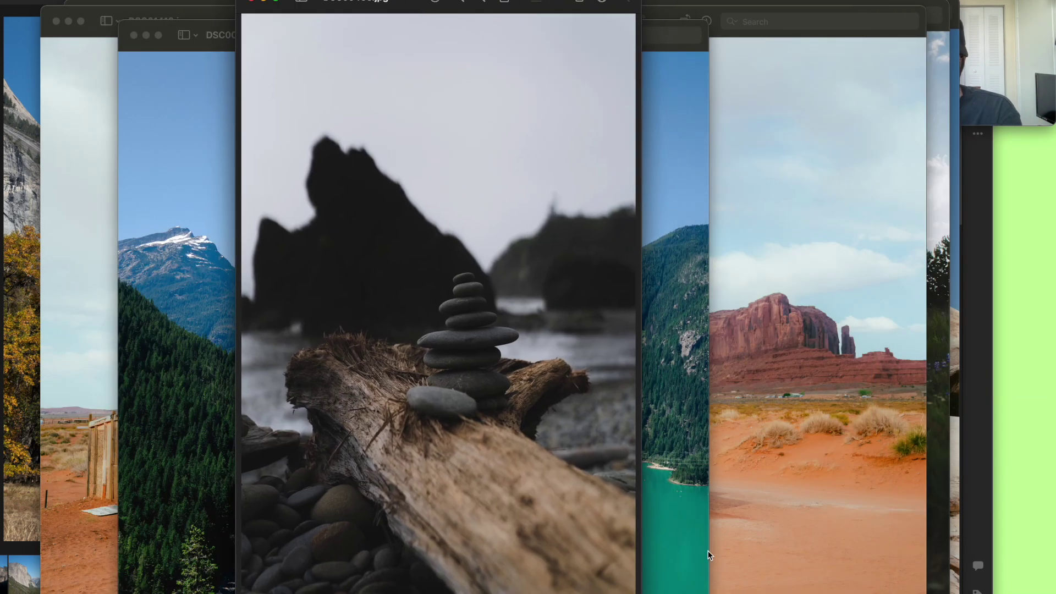
drag(630, 587, 726, 593)
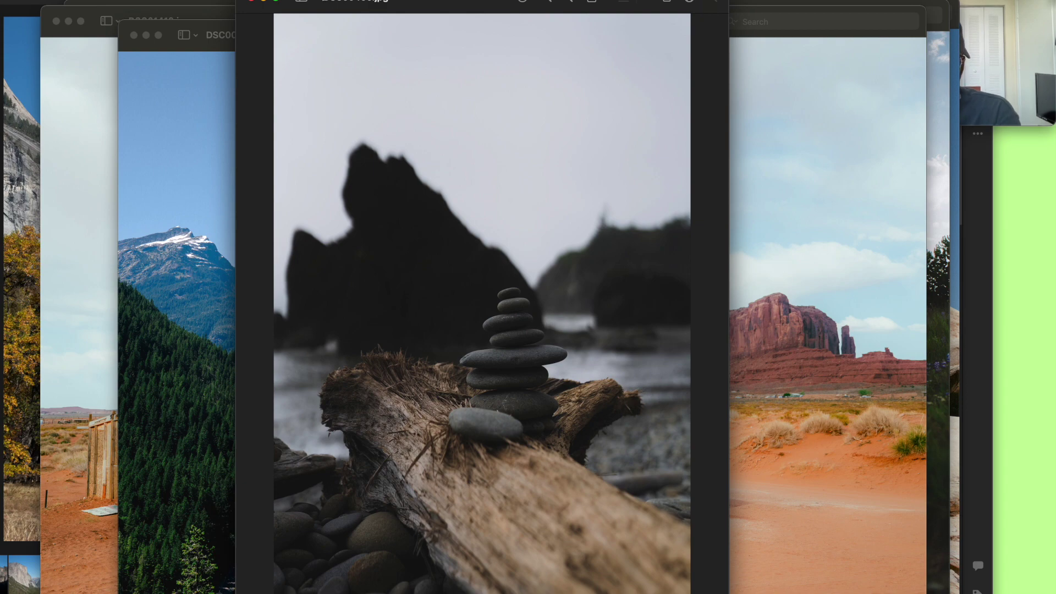
click(251, 2)
View the turquoise lake, desert jewelry shop and wildflower meadow photos one after another, closing each one
double_click(325, 44)
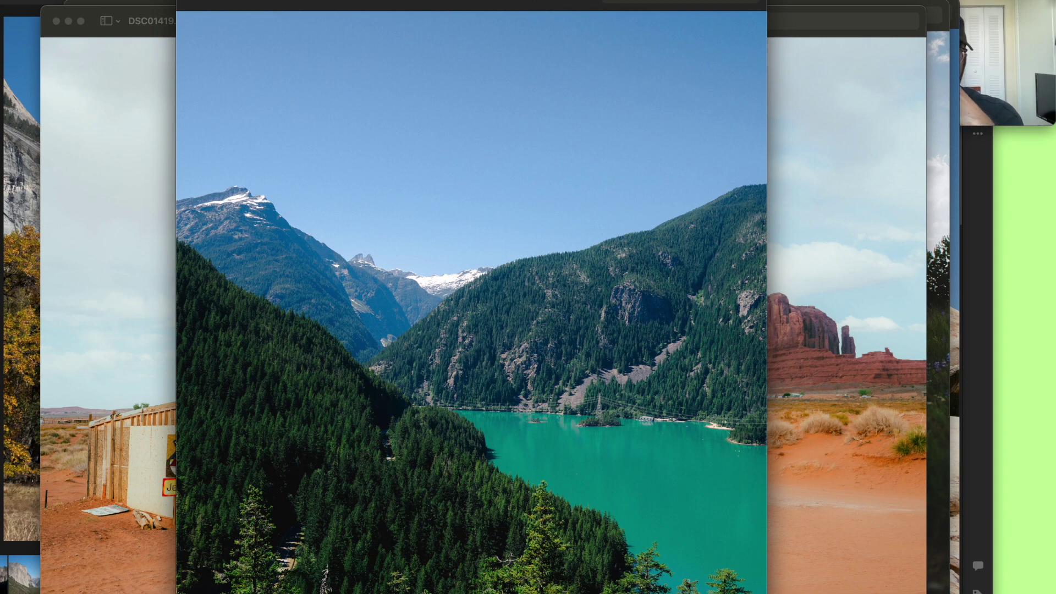
click(193, 1)
drag(405, 31, 405, 4)
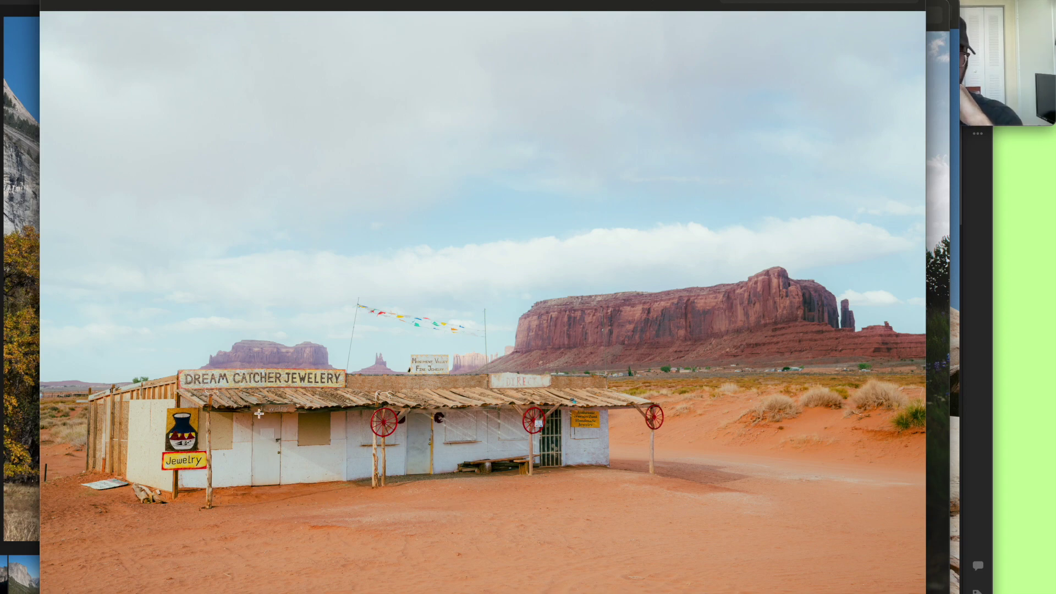
click(55, 3)
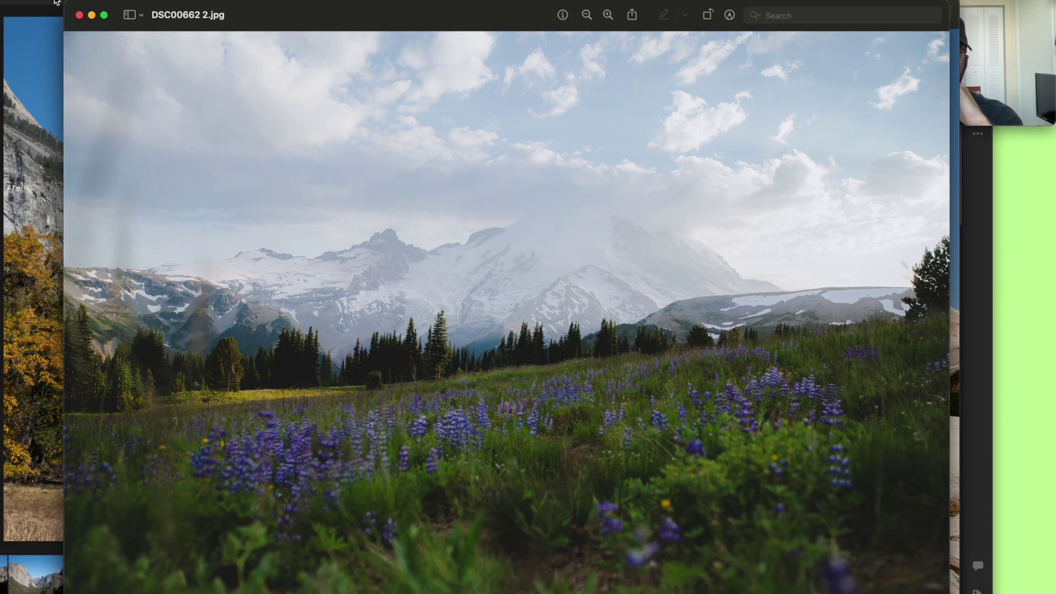
drag(443, 18, 440, 0)
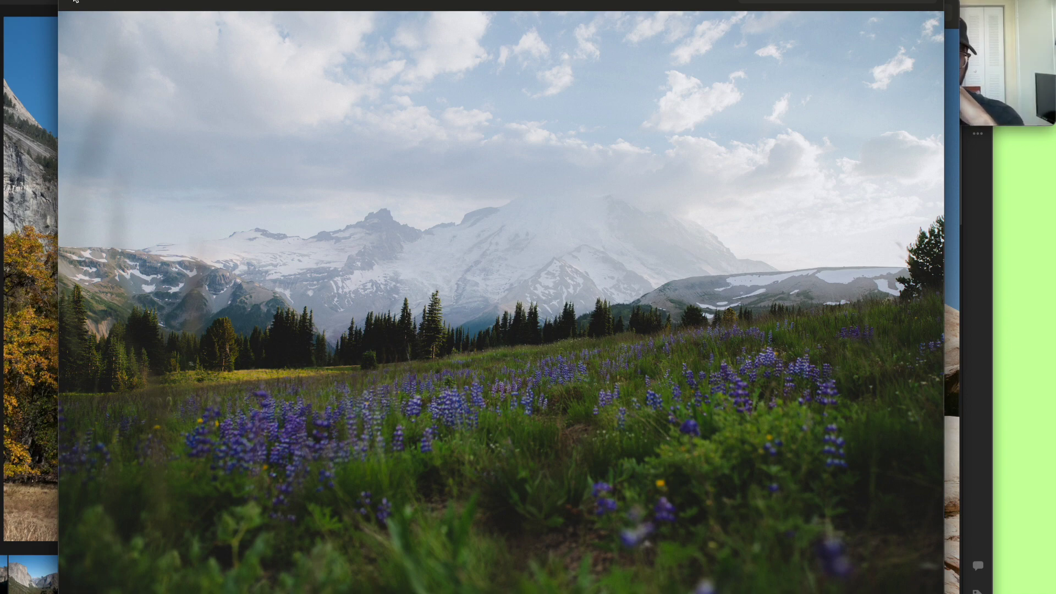
key(super+w)
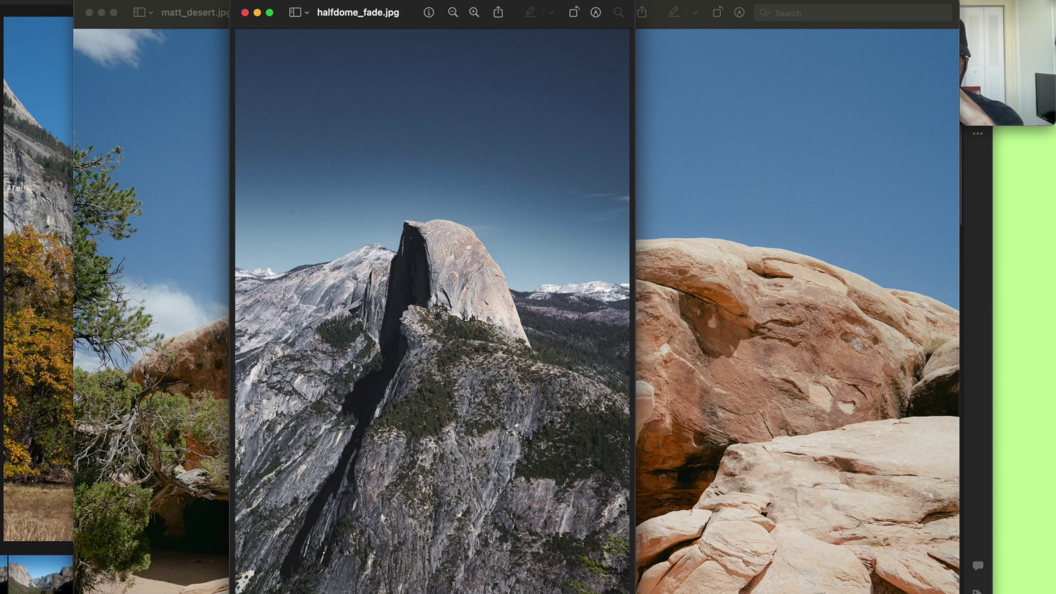
View halfdome_fade.jpg in an enlarged window and the desert rock portrait, closing both to return to Lightroom
drag(635, 590, 804, 590)
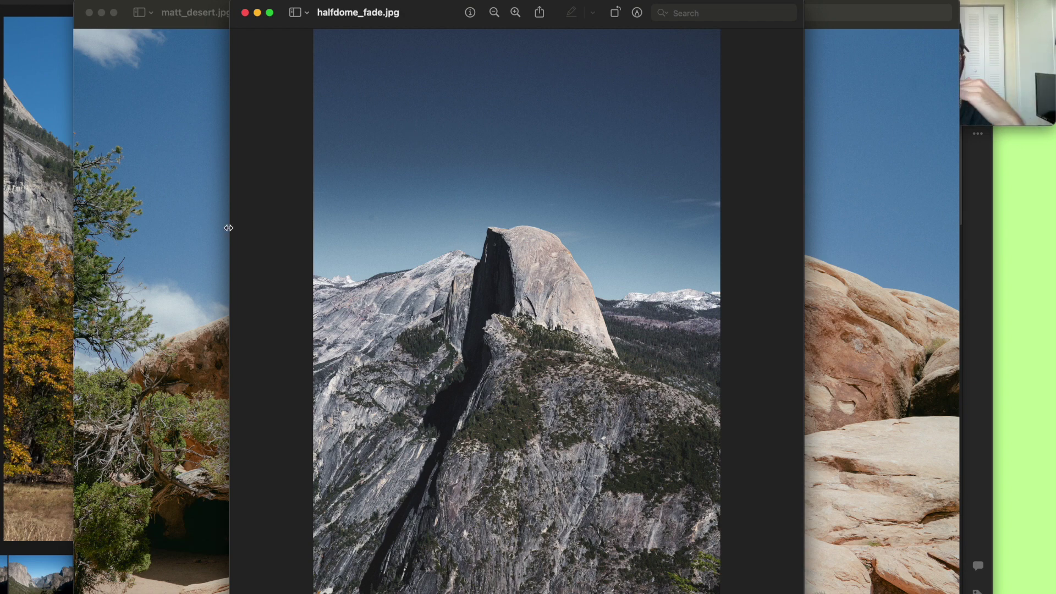
click(246, 13)
drag(354, 9, 337, 0)
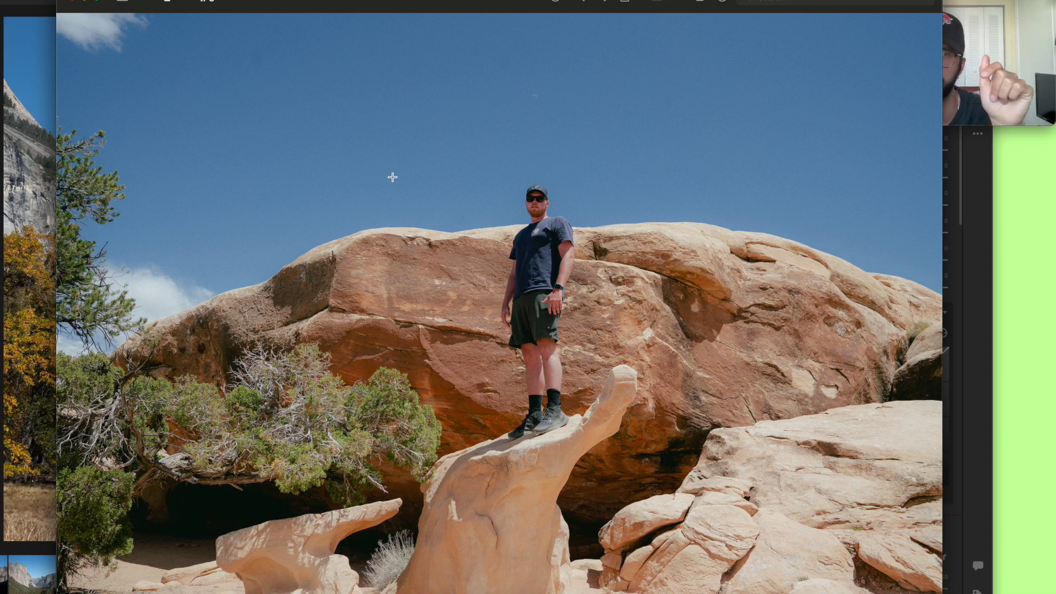
click(78, 2)
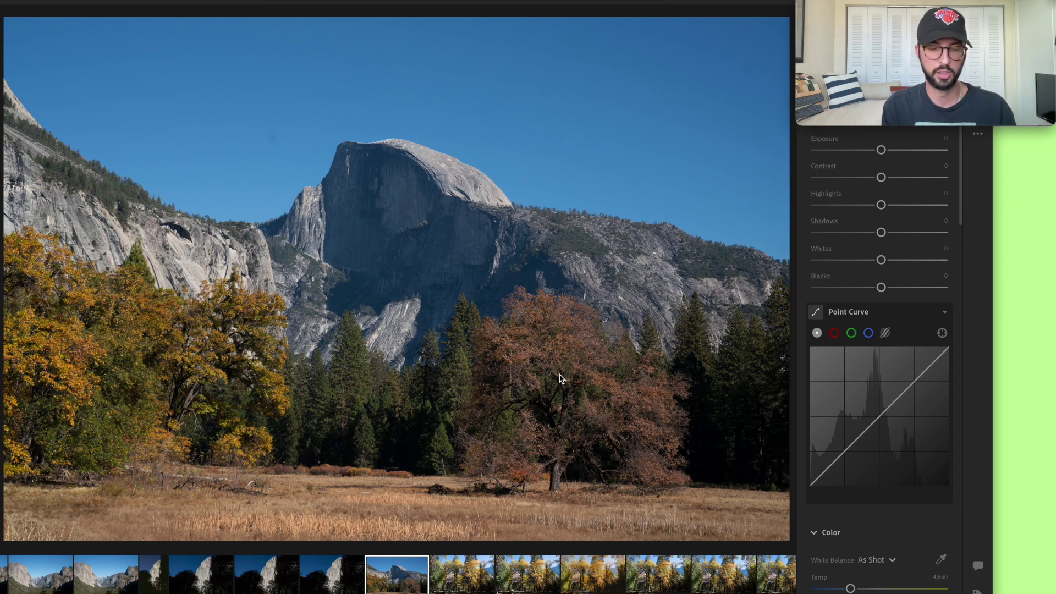
Examine the dark dust spot in the sky beside Half Dome, comparing the zoomed and full views of the photo
key(F2)
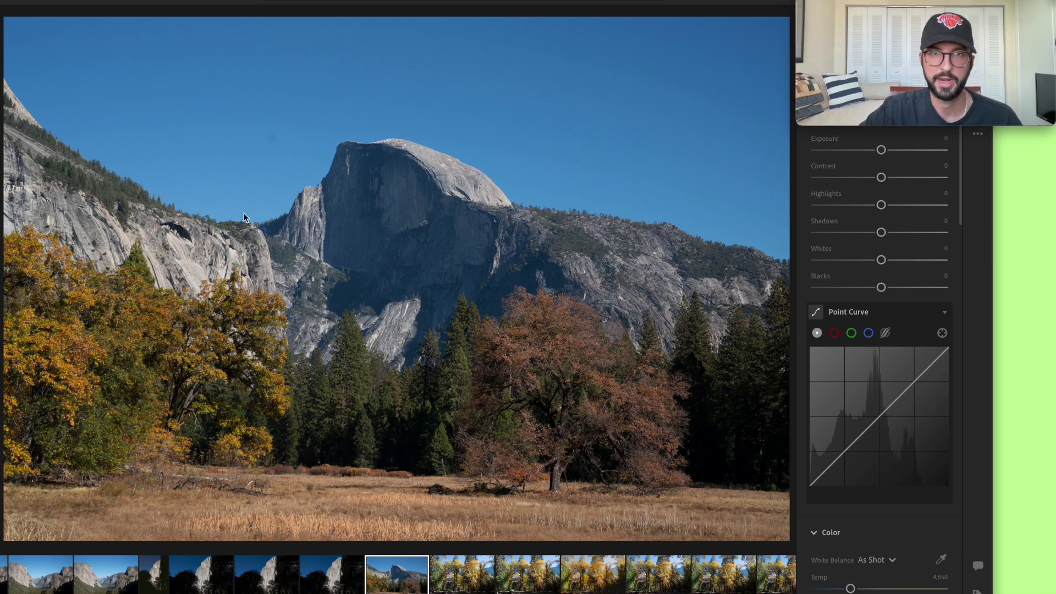
click(276, 139)
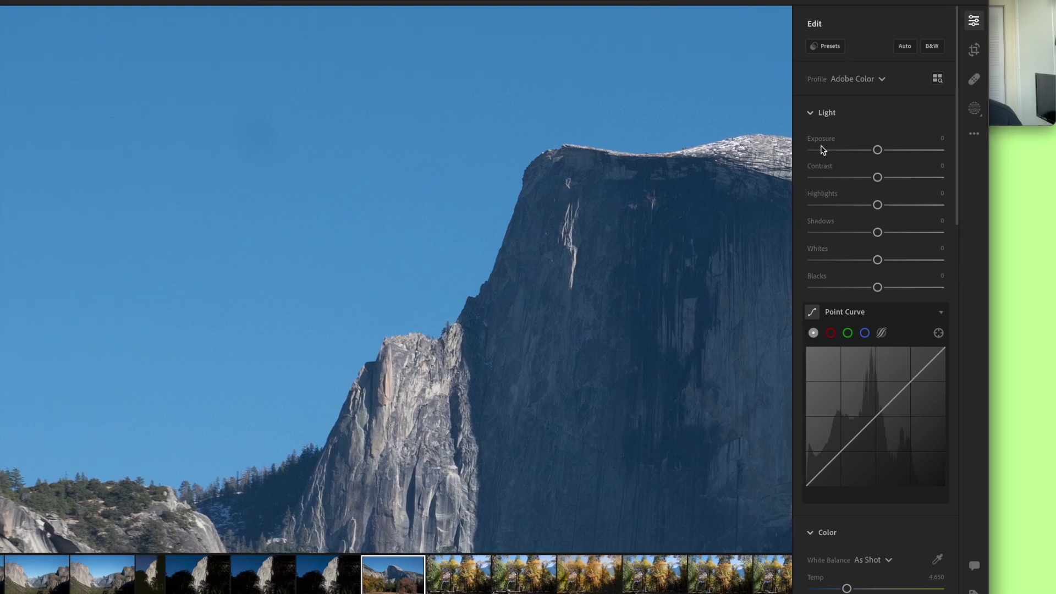
click(365, 134)
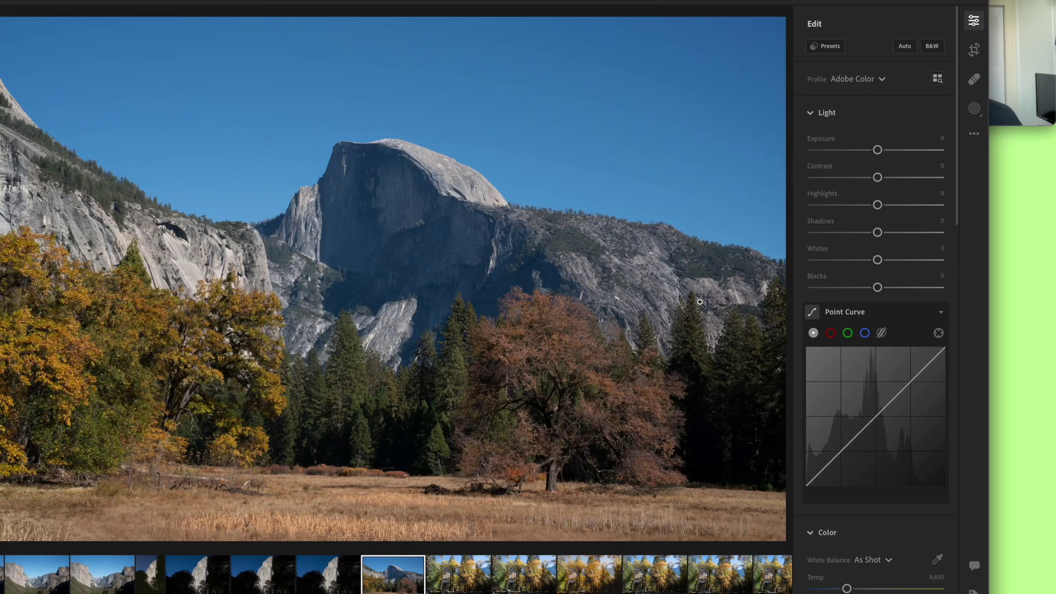
click(270, 143)
drag(278, 130, 313, 252)
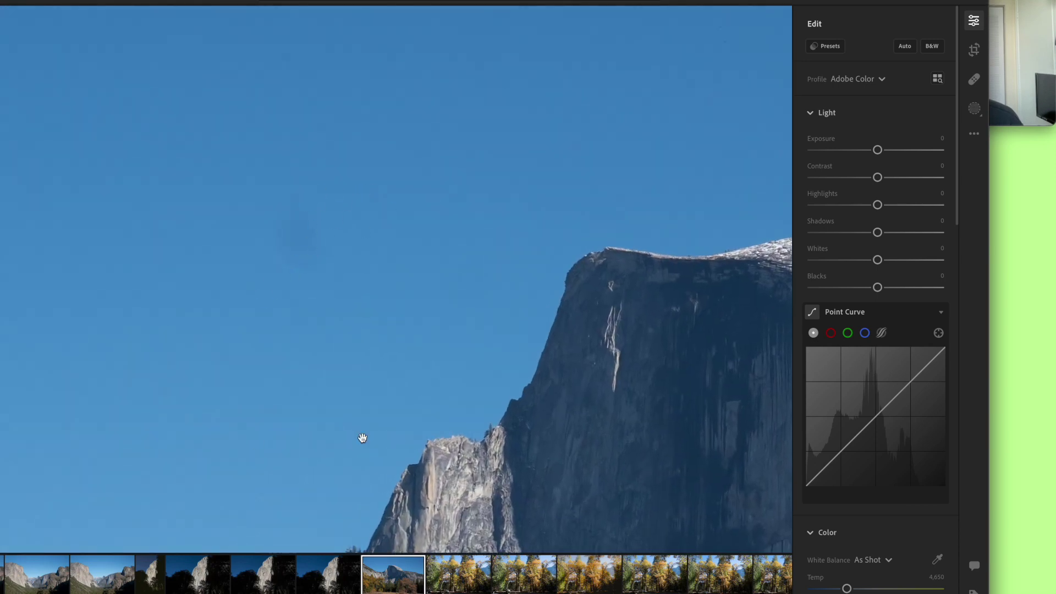
drag(402, 251, 399, 183)
click(295, 154)
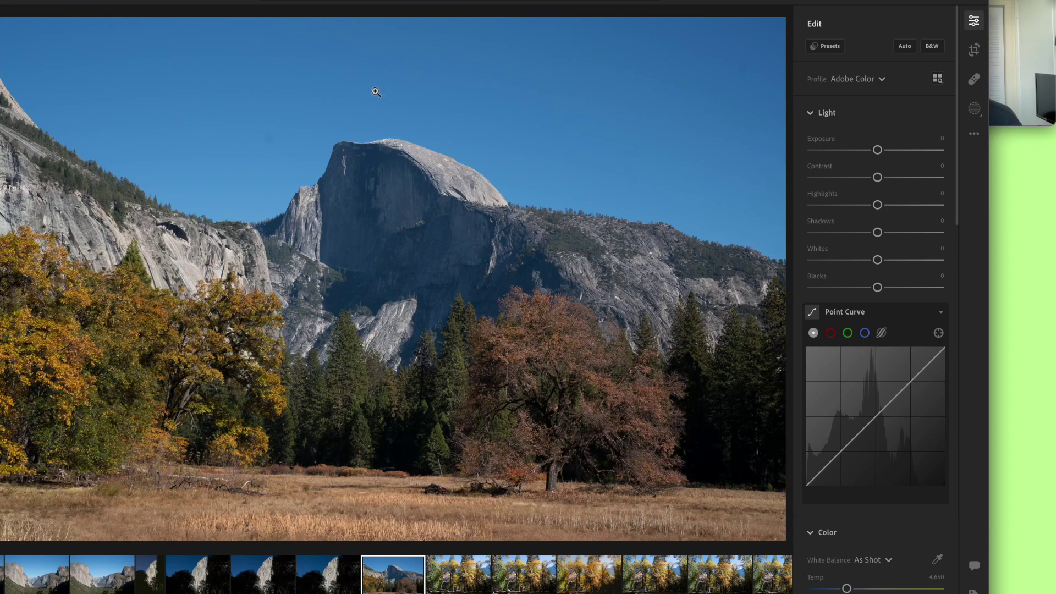
click(263, 140)
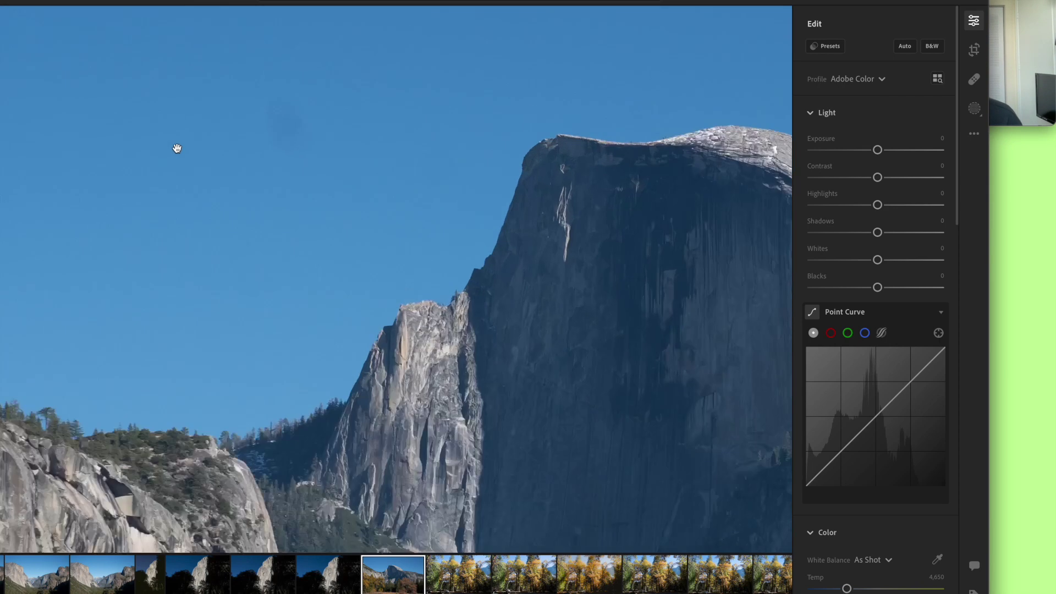
drag(286, 117, 318, 337)
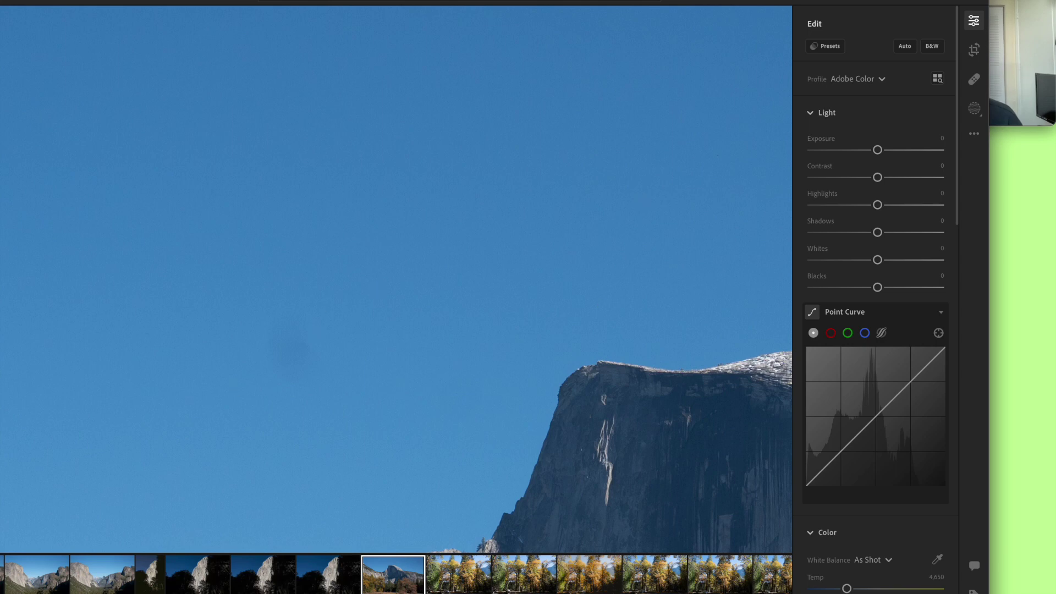
Try to clone clean sky over the dust spot beside Half Dome, and reposition the sample source
click(994, 14)
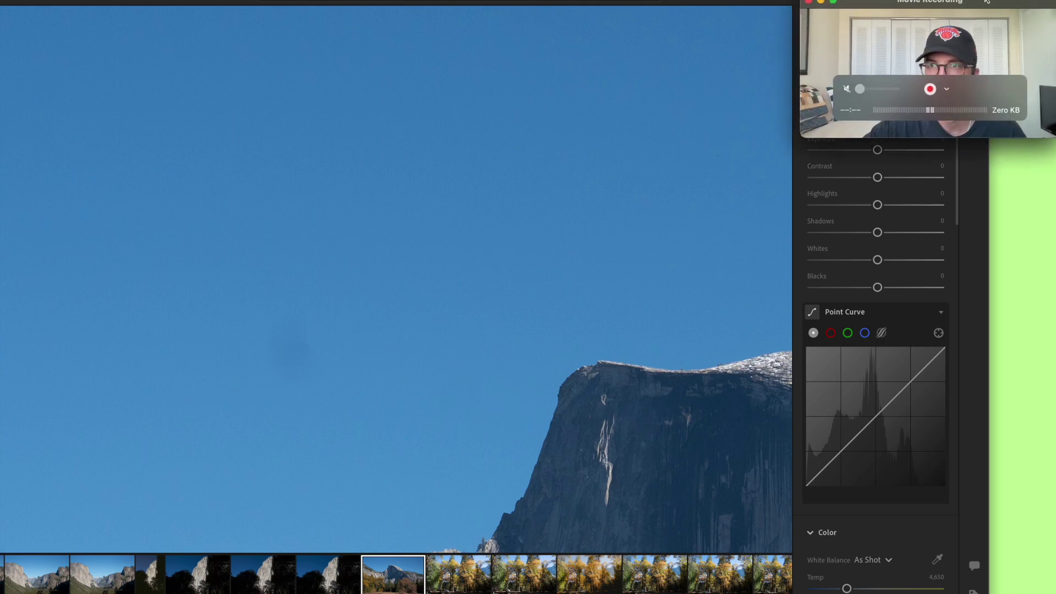
drag(964, 6, 1034, 1)
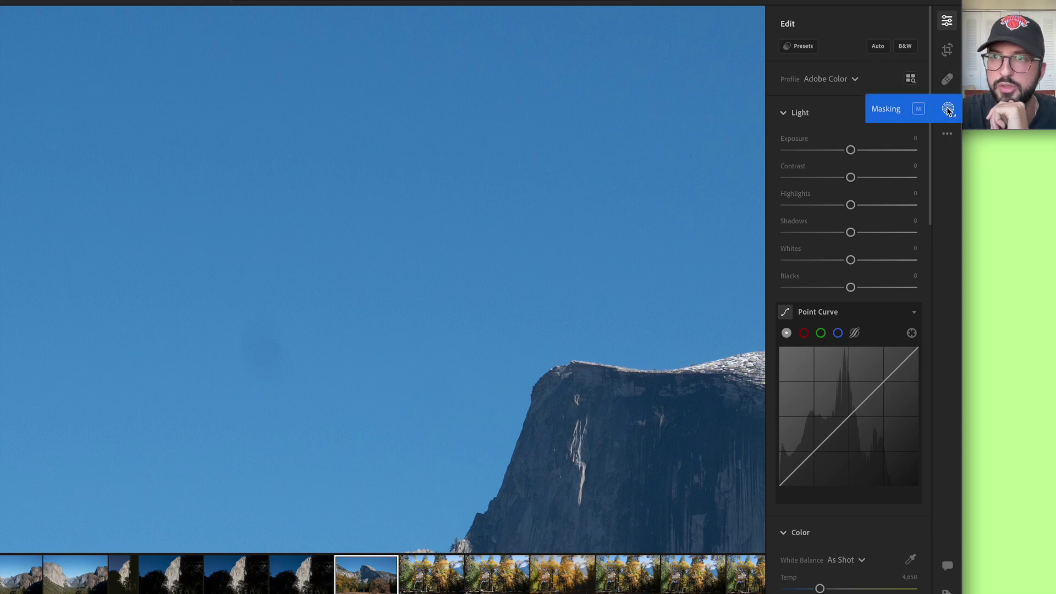
click(948, 77)
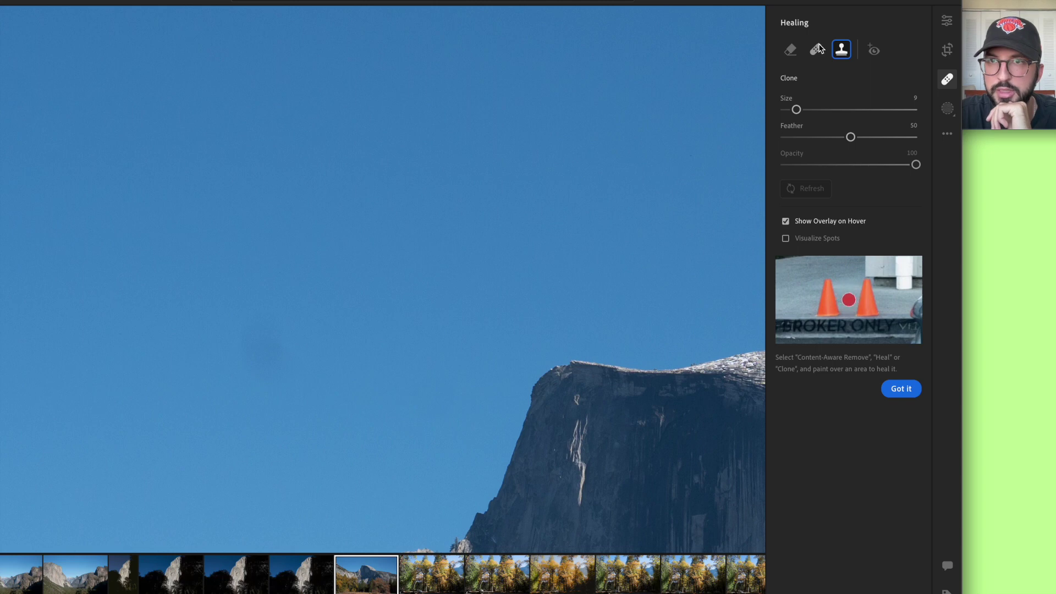
mouse_move(819, 49)
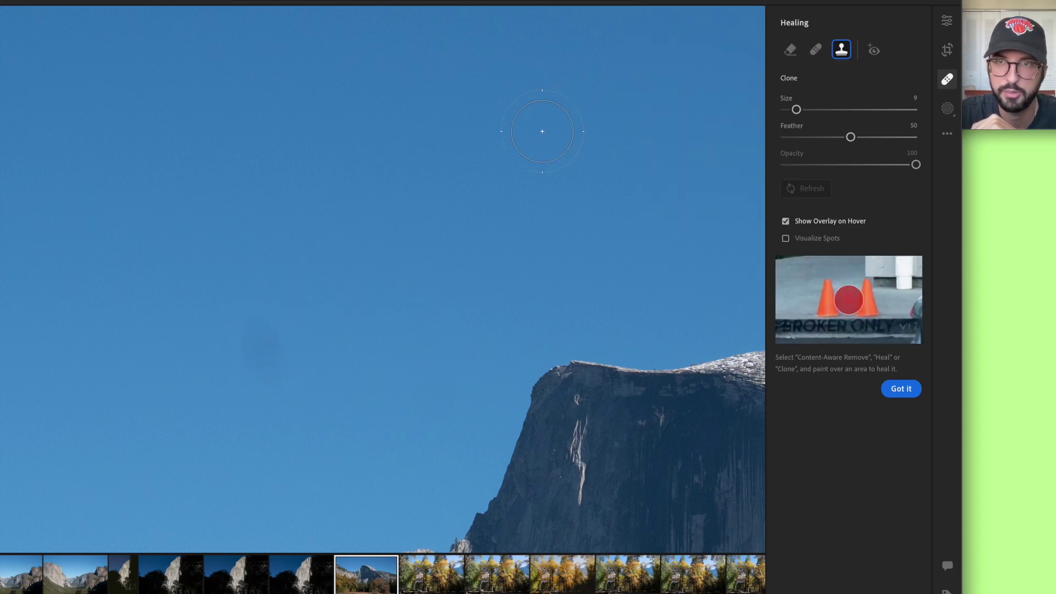
click(262, 346)
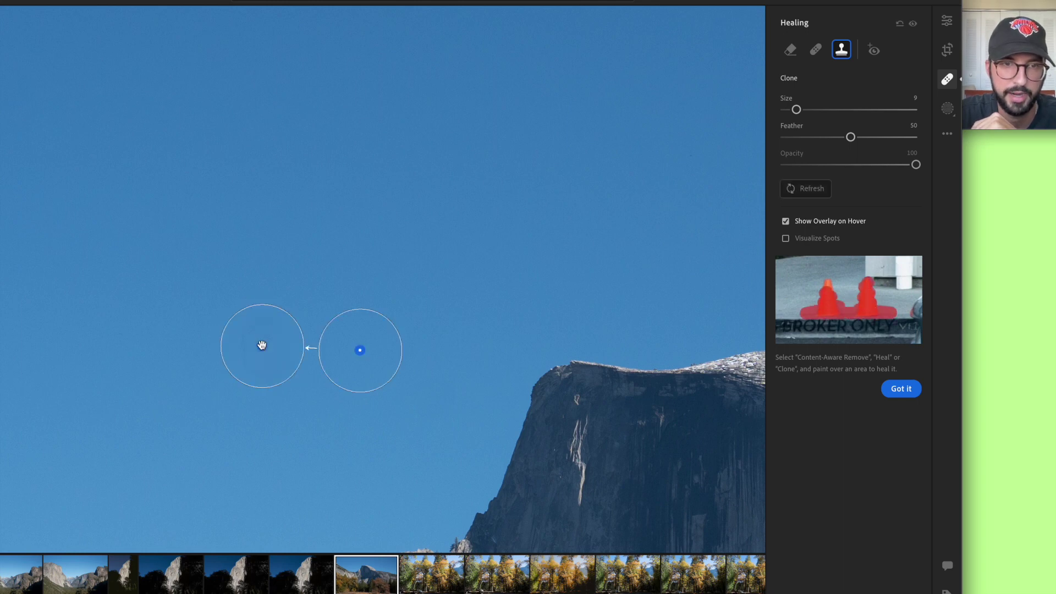
mouse_move(385, 350)
mouse_down()
mouse_move(429, 246)
mouse_move(455, 304)
mouse_move(420, 323)
mouse_move(425, 312)
mouse_up()
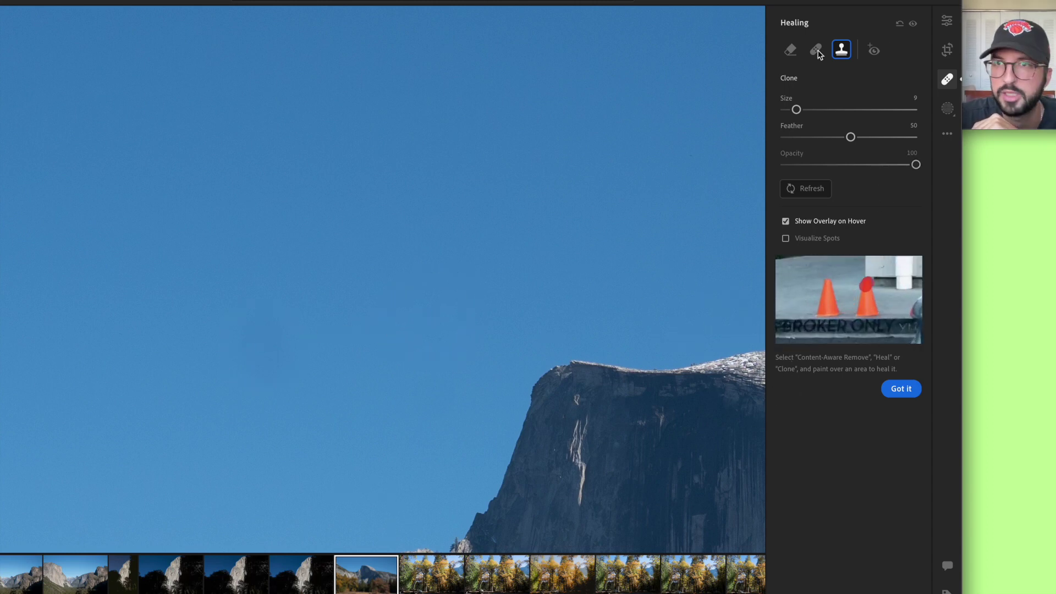
Check the cloned sky patch outside the Healing tool, and delete that clone spot
click(946, 79)
click(515, 273)
click(435, 249)
drag(448, 294, 452, 330)
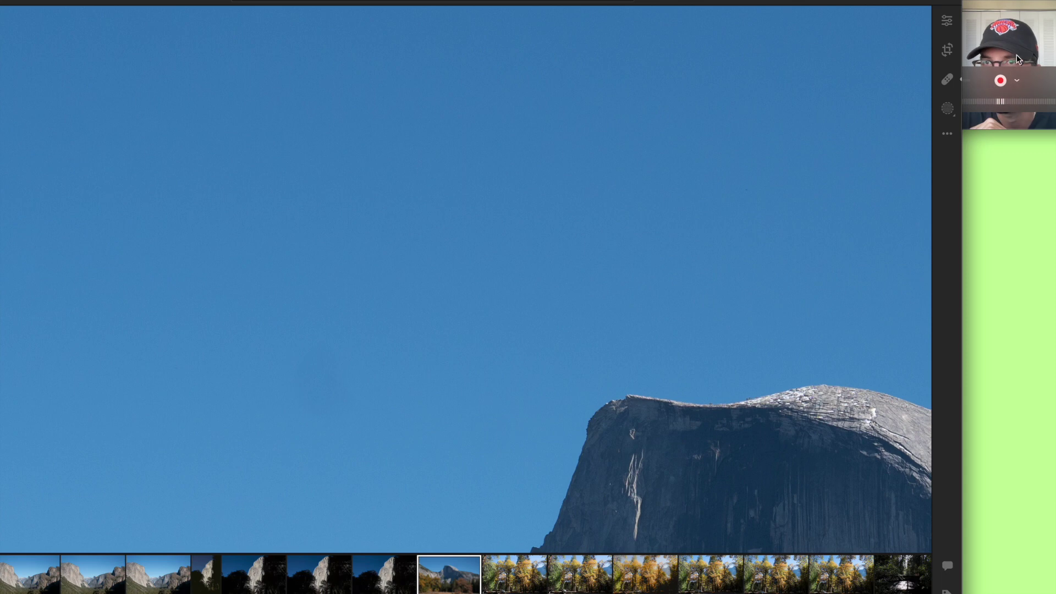
click(946, 79)
click(480, 348)
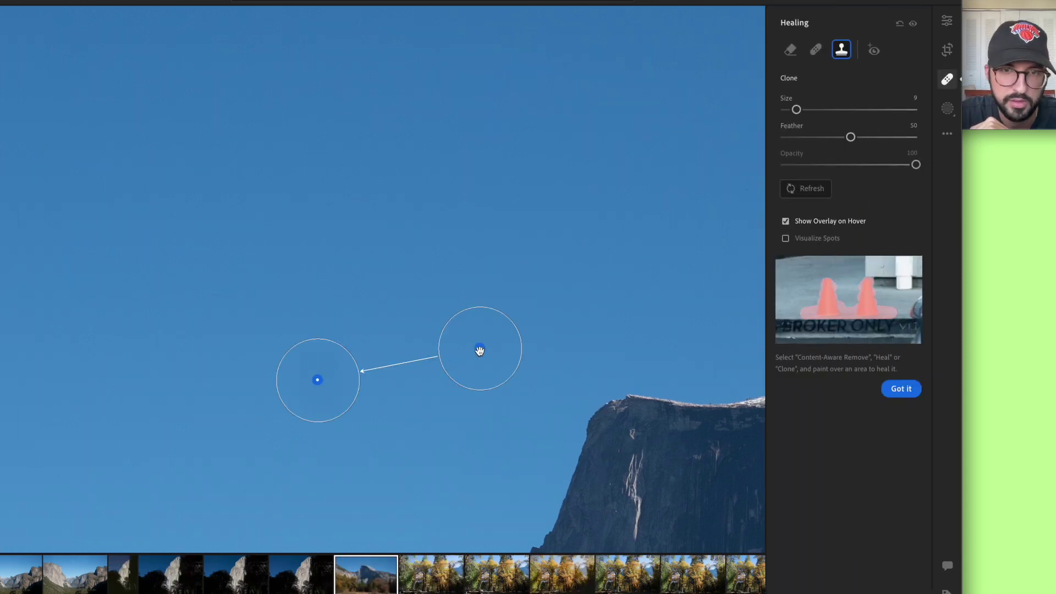
key(Delete)
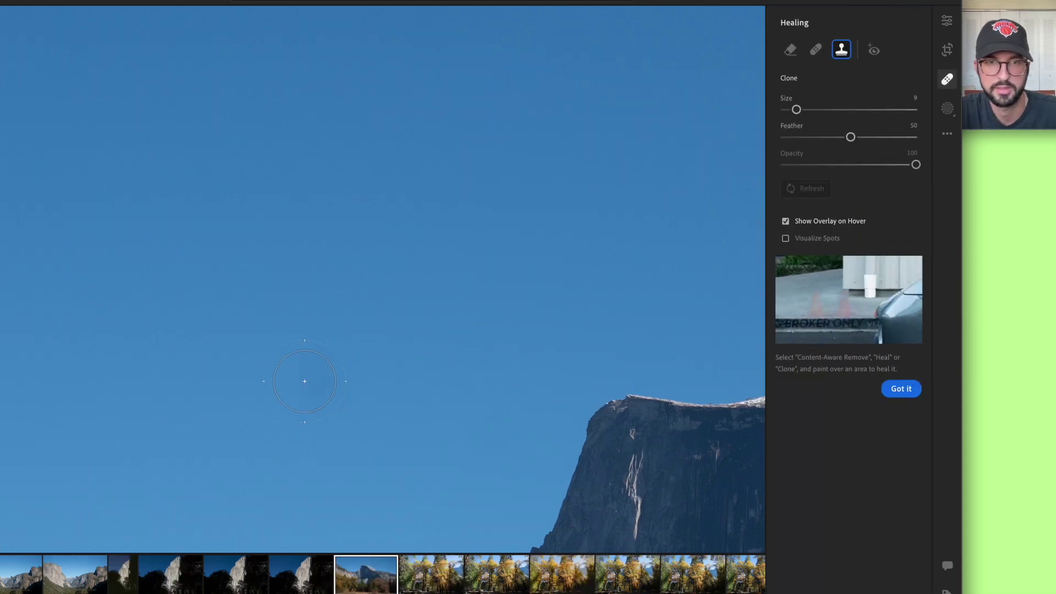
Brush a Clone stroke over the whole dust spot beside Half Dome, sample it from clean sky on its other side, and leave Healing
mouse_move(300, 365)
mouse_down()
mouse_move(331, 395)
mouse_move(338, 378)
mouse_move(319, 358)
mouse_up()
drag(182, 374, 143, 351)
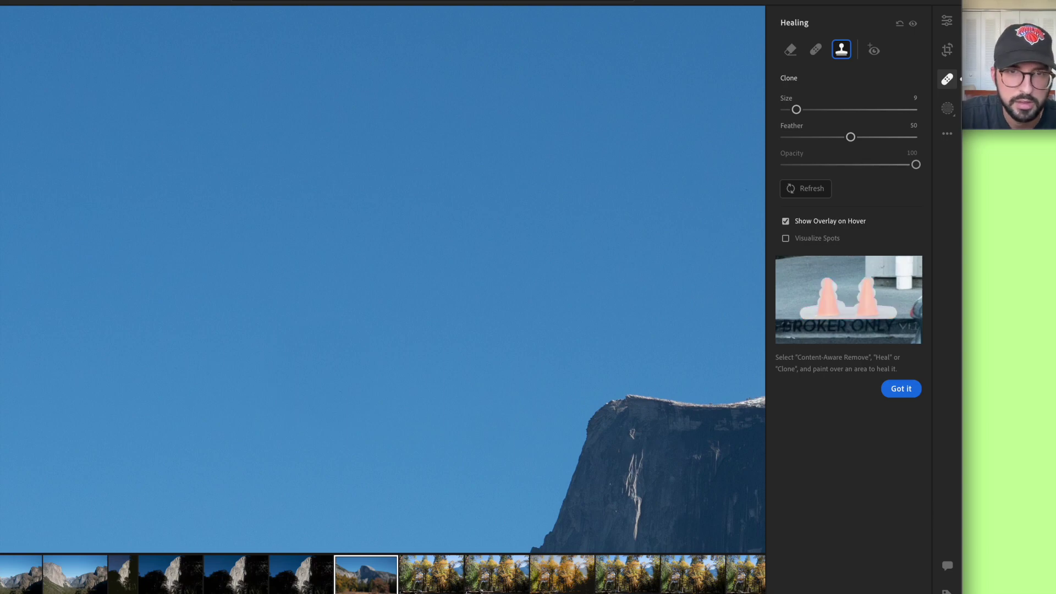
click(946, 80)
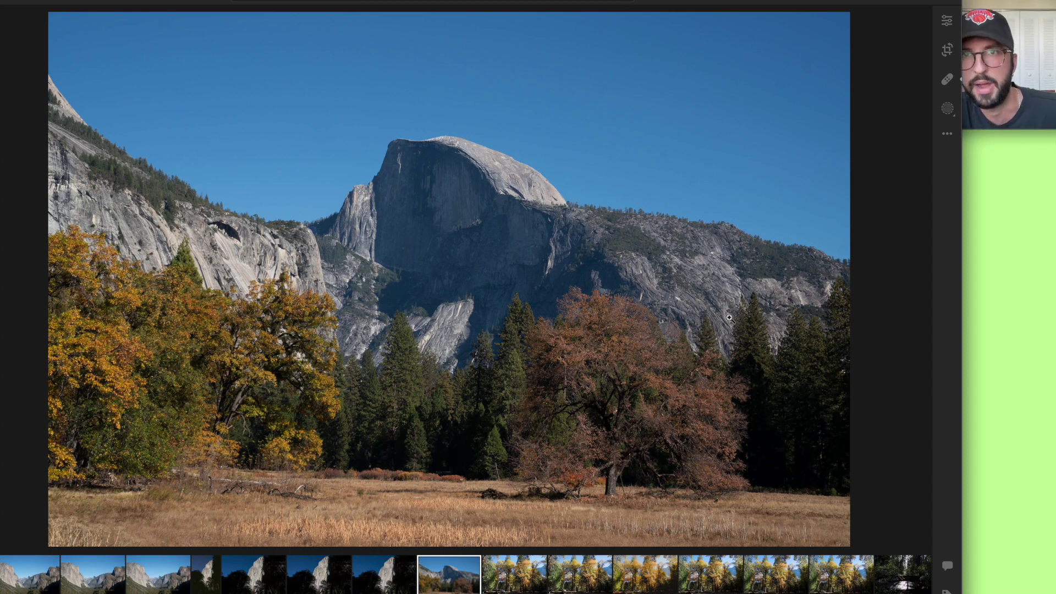
Clone clean sky over the faint dust spot near the photo's upper-right corner, and return to the full photo view
click(814, 67)
drag(827, 92, 775, 259)
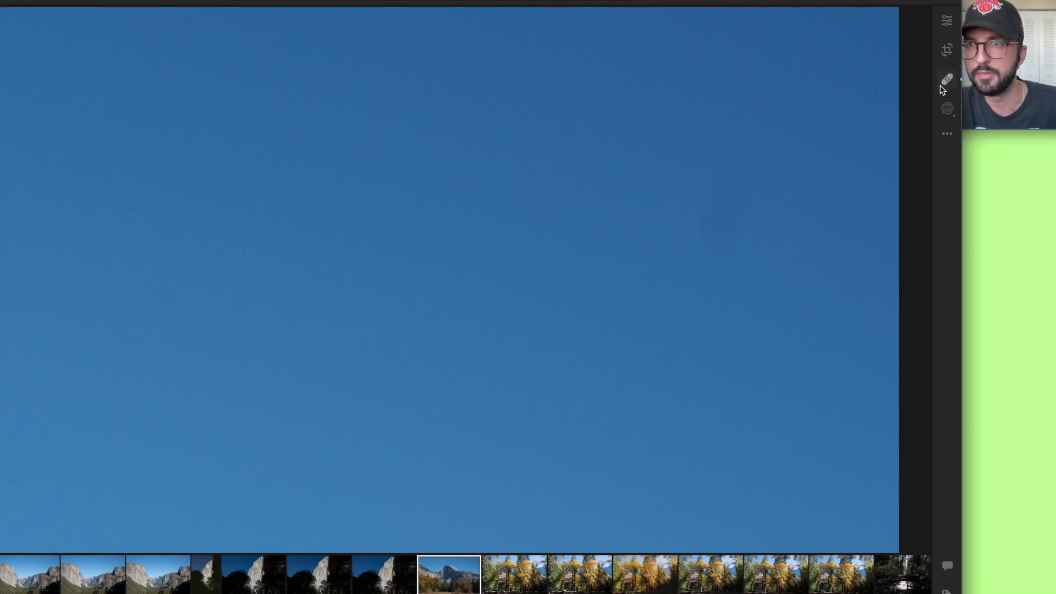
click(943, 82)
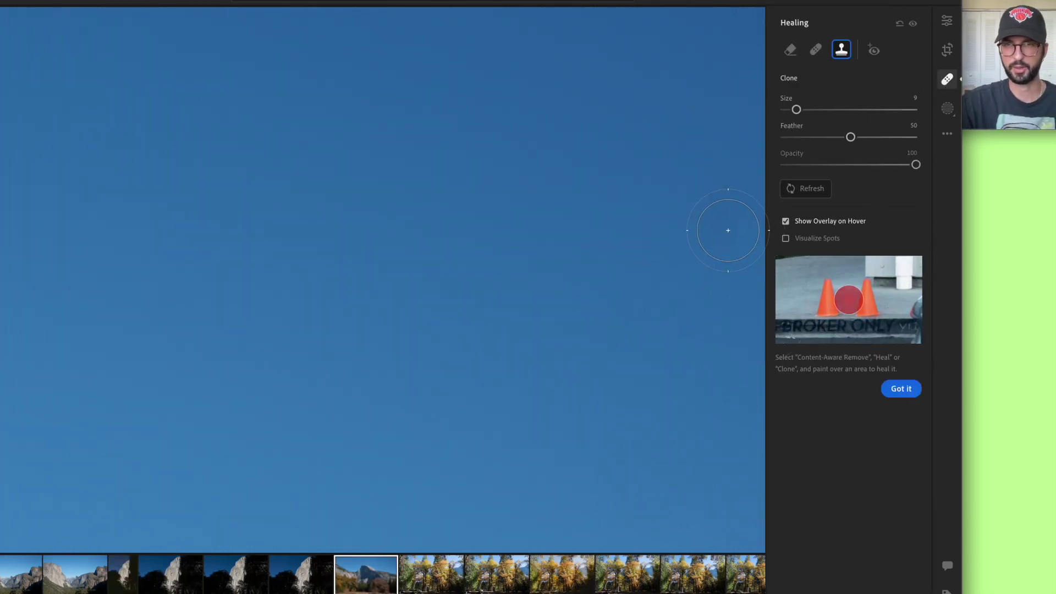
drag(717, 218, 718, 256)
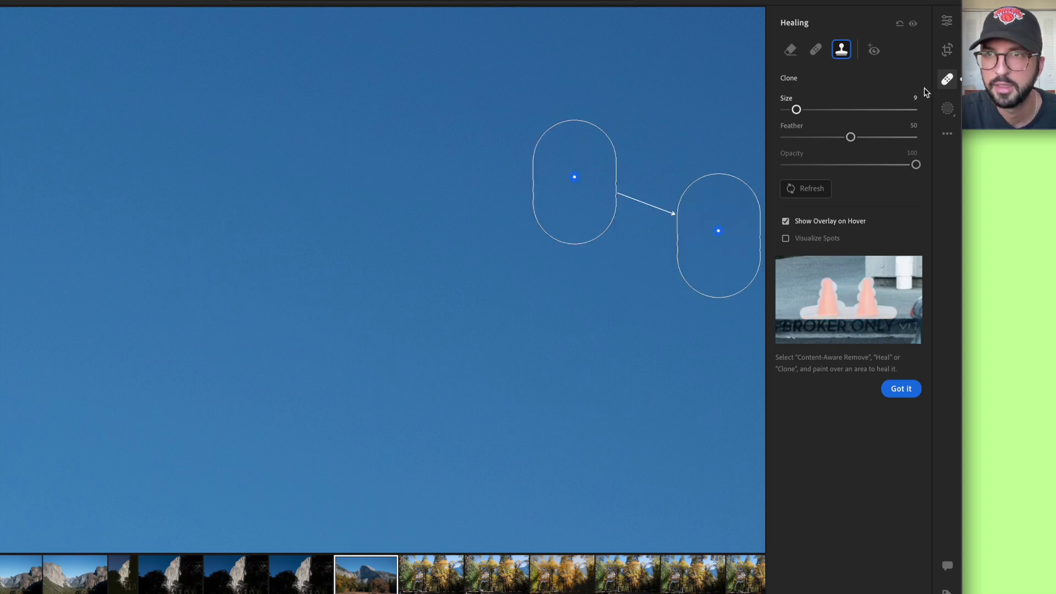
click(947, 79)
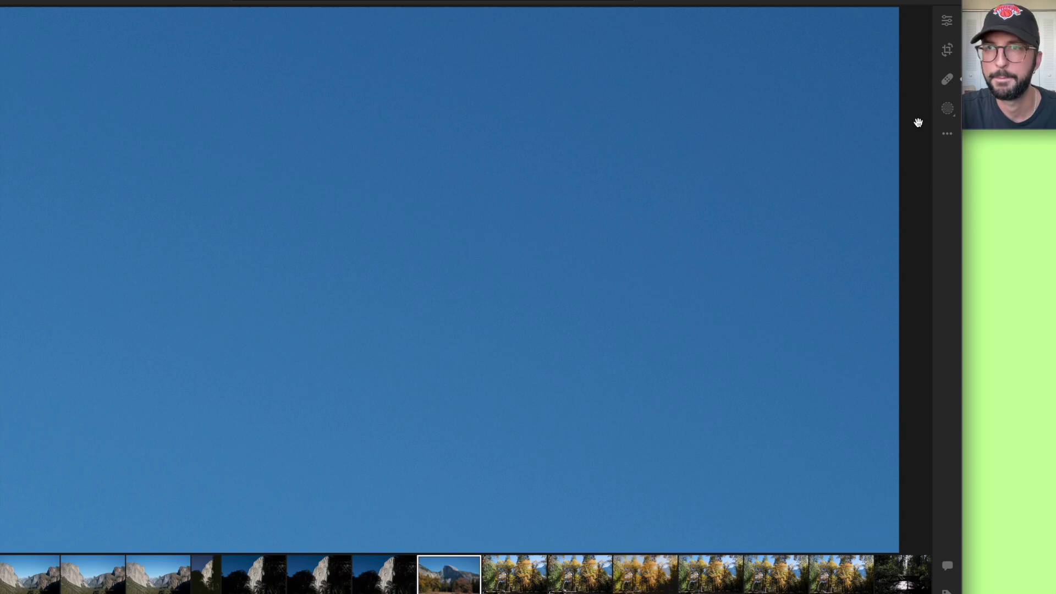
click(539, 380)
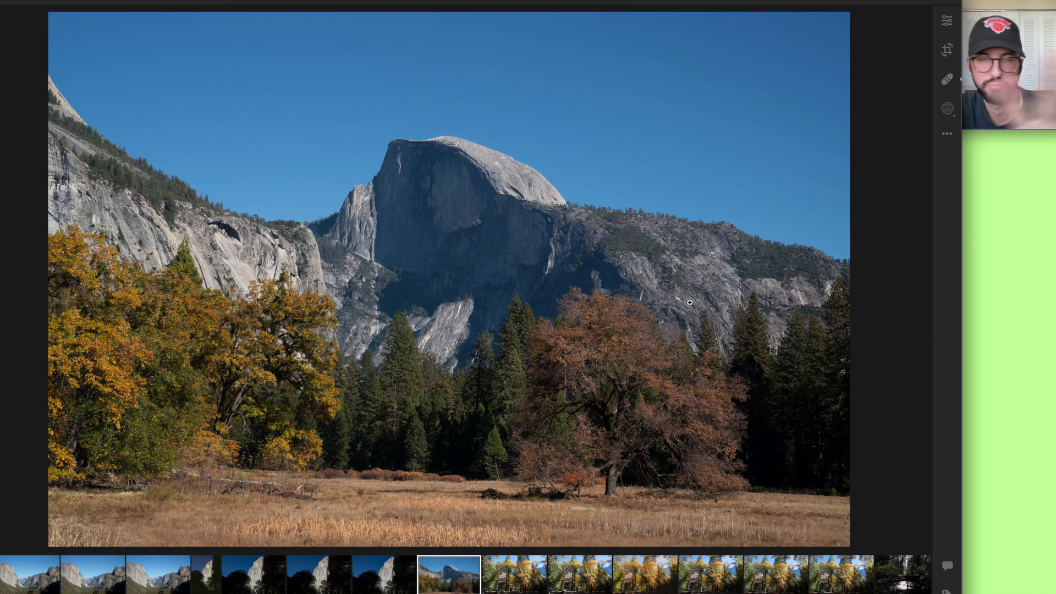
Raise the photo's Exposure to +0.77 in the Light adjustments
click(947, 21)
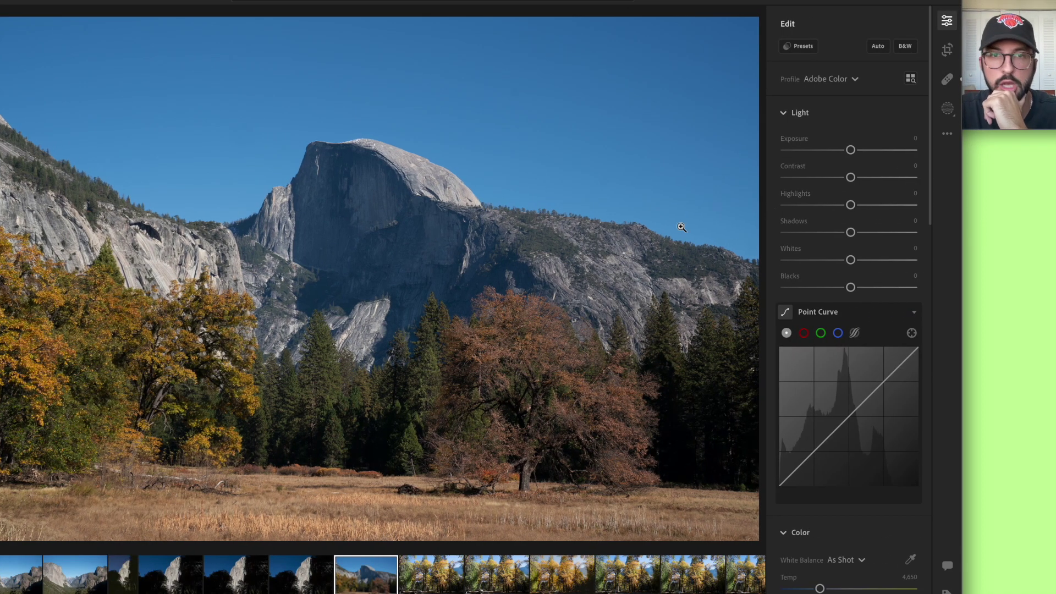
scroll(863, 188, down, 2)
scroll(862, 216, up, 2)
scroll(862, 220, up, 1)
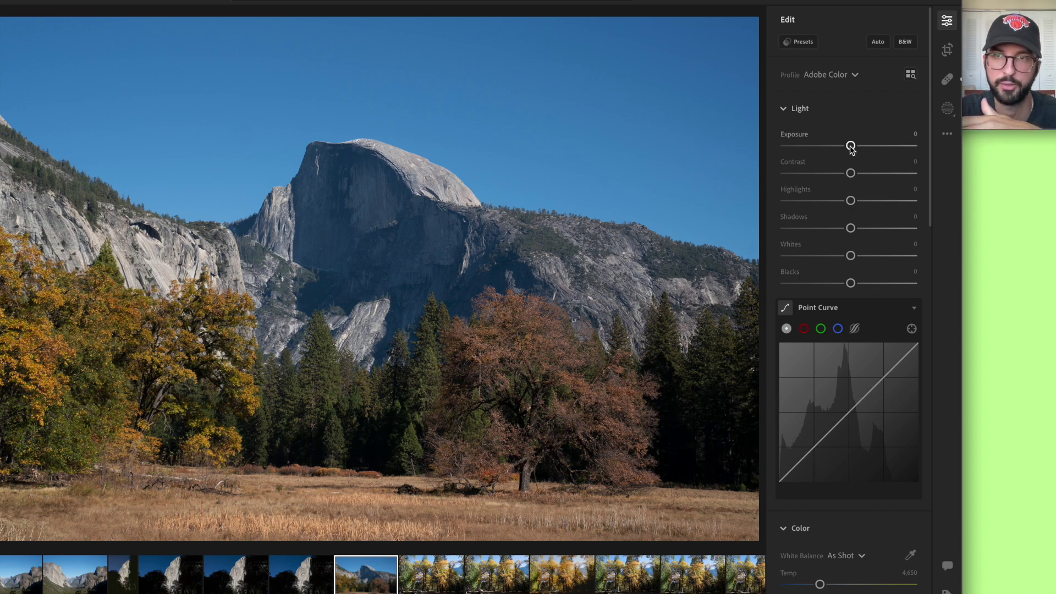
drag(853, 148, 860, 147)
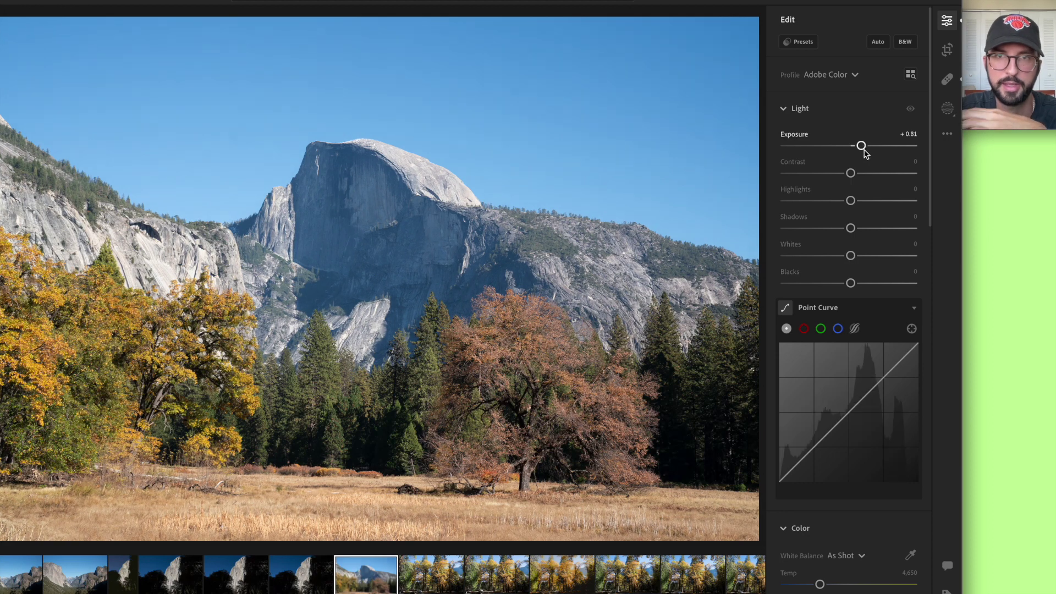
drag(860, 149, 861, 149)
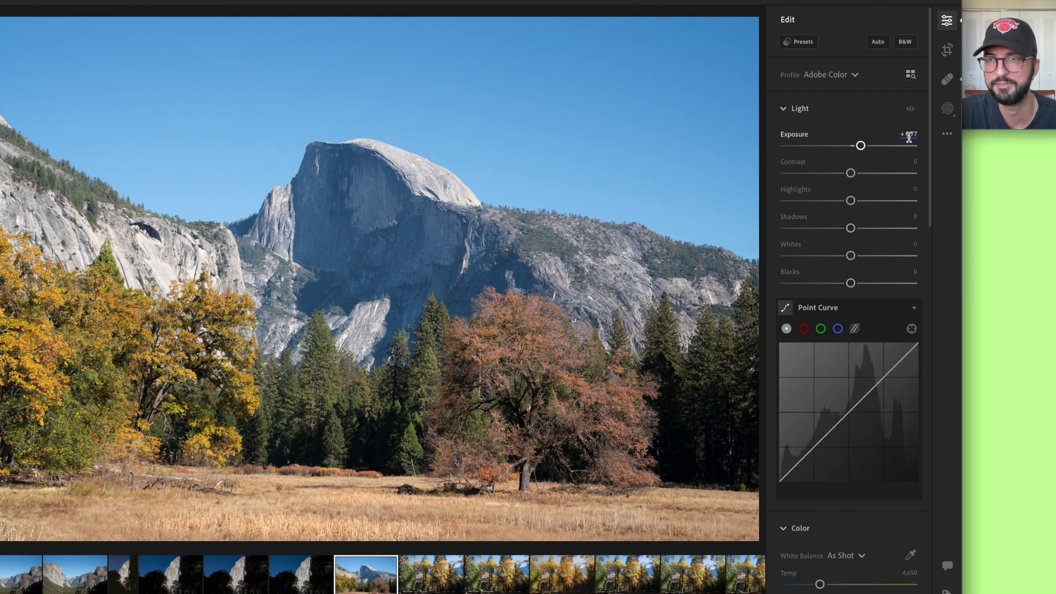
Try a Contrast boost, return Contrast to 0, and set Highlights to −22
mouse_move(852, 173)
mouse_down()
mouse_move(916, 173)
mouse_move(859, 174)
mouse_up()
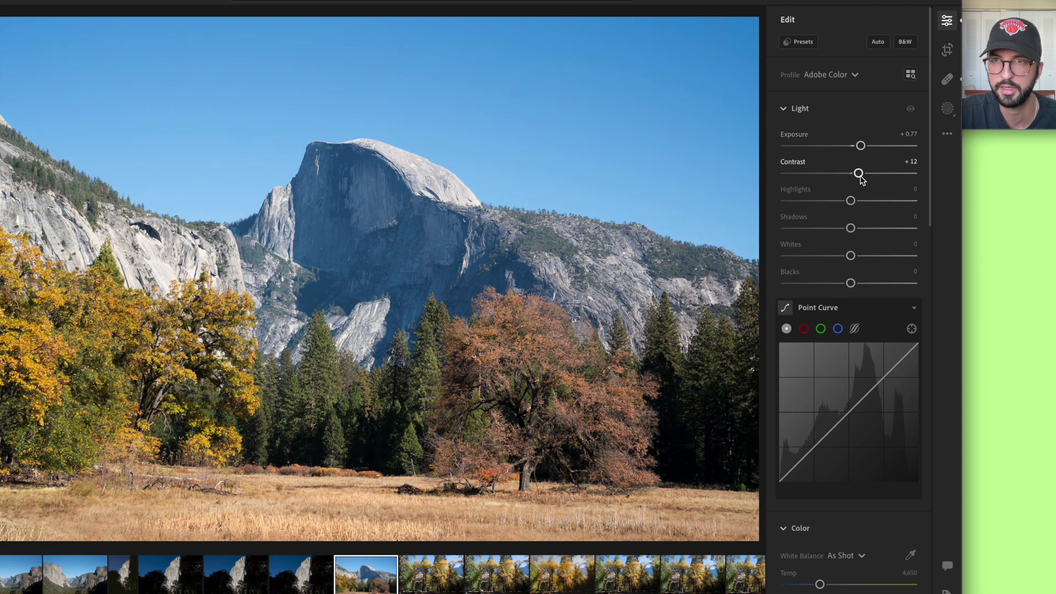
drag(858, 174, 890, 200)
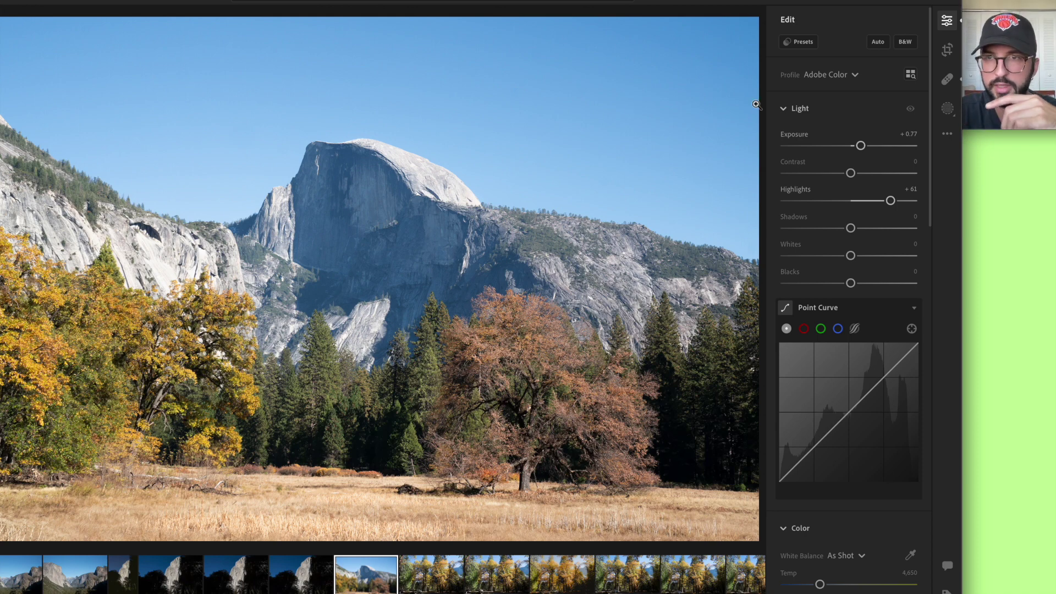
drag(889, 201, 828, 200)
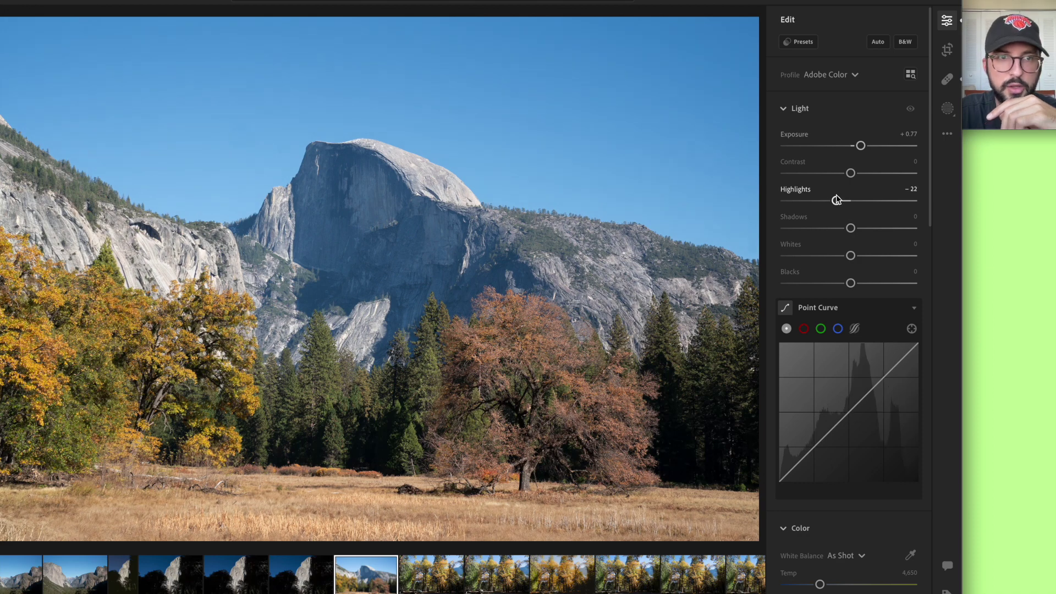
Examine the highlight detail on Half Dome's sunlit rock up close, and return to the full photo view
click(411, 181)
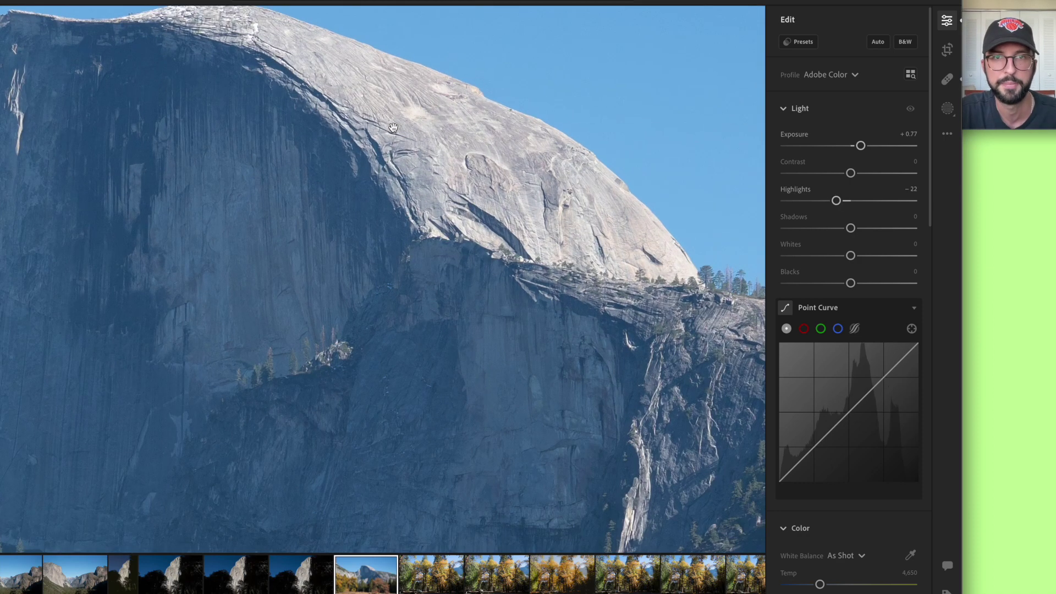
drag(410, 148, 426, 268)
click(382, 204)
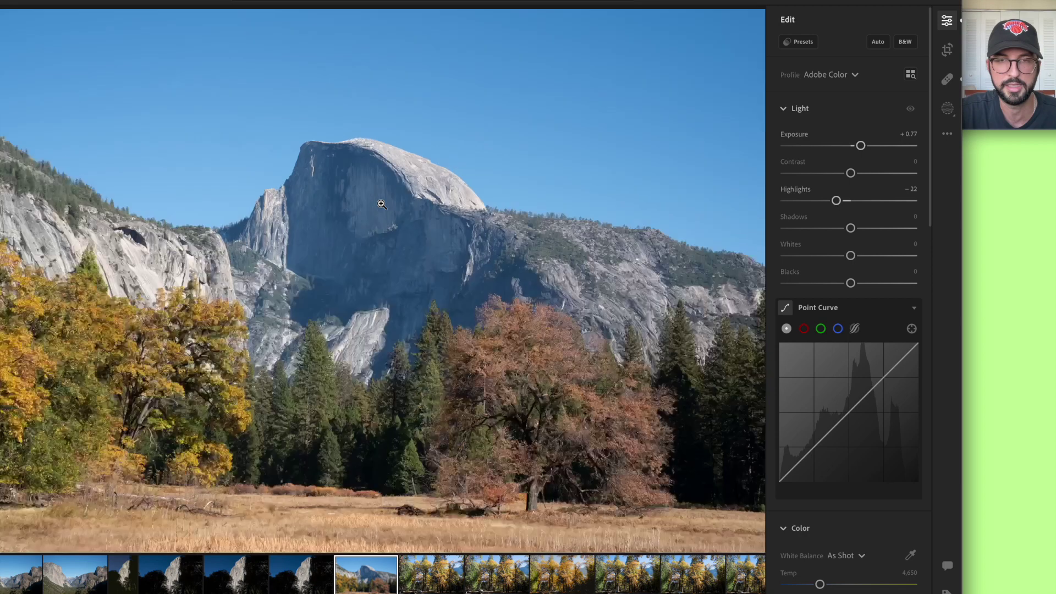
click(390, 176)
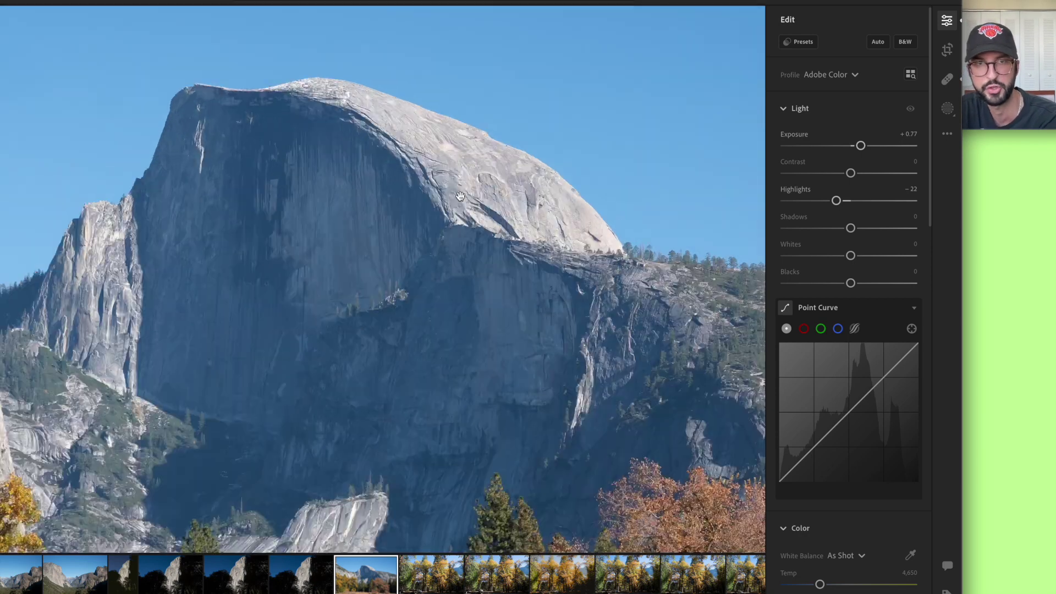
drag(462, 202, 464, 250)
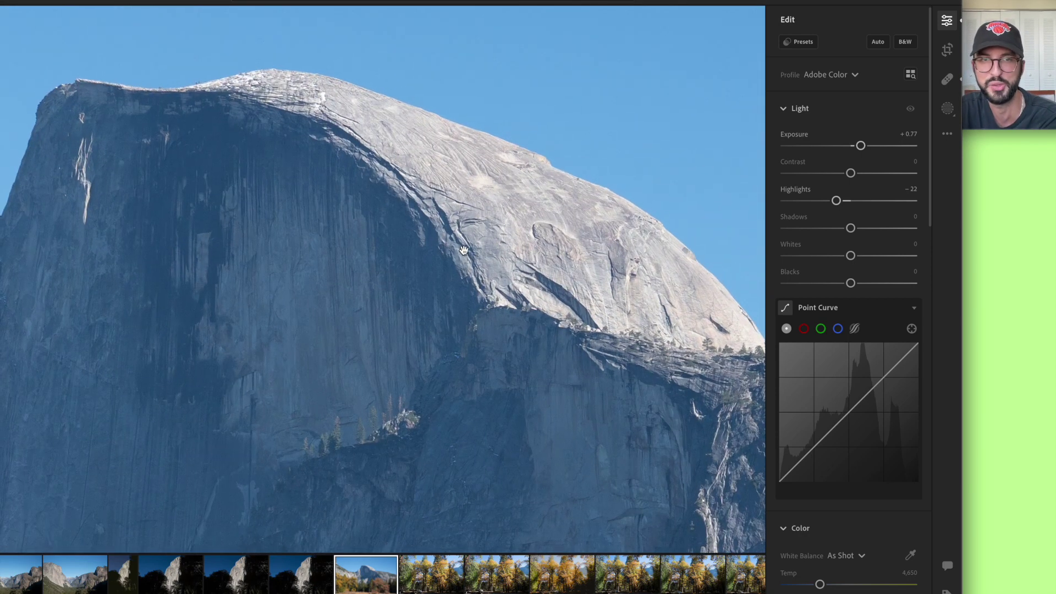
drag(473, 213, 449, 221)
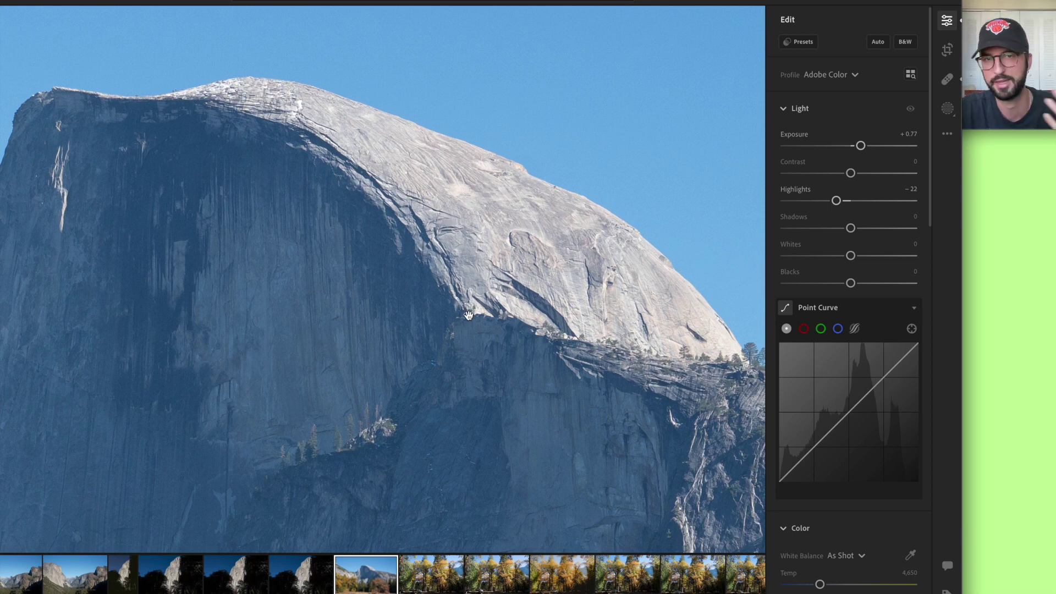
drag(516, 284, 450, 415)
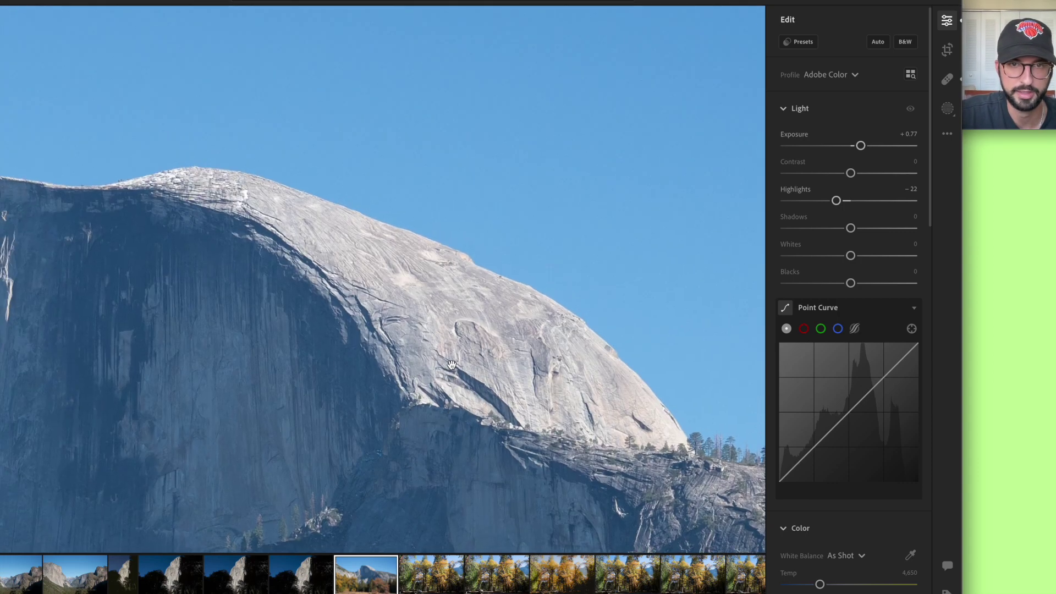
click(394, 332)
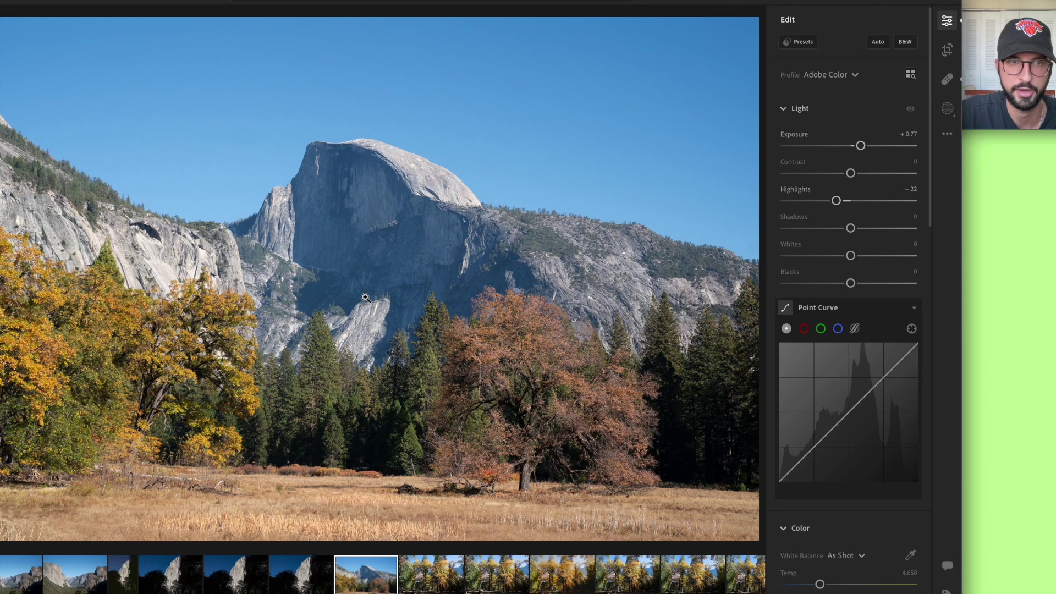
Inspect the yellow trees, the cliffs and Half Dome's shadowed face up close for highlight and shadow detail
click(173, 265)
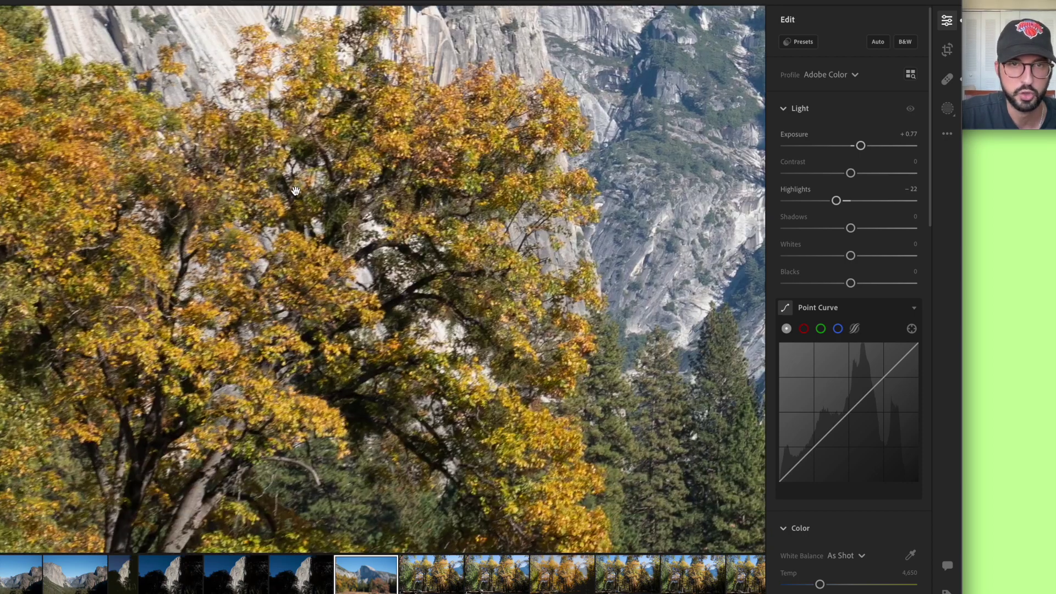
click(365, 209)
click(364, 209)
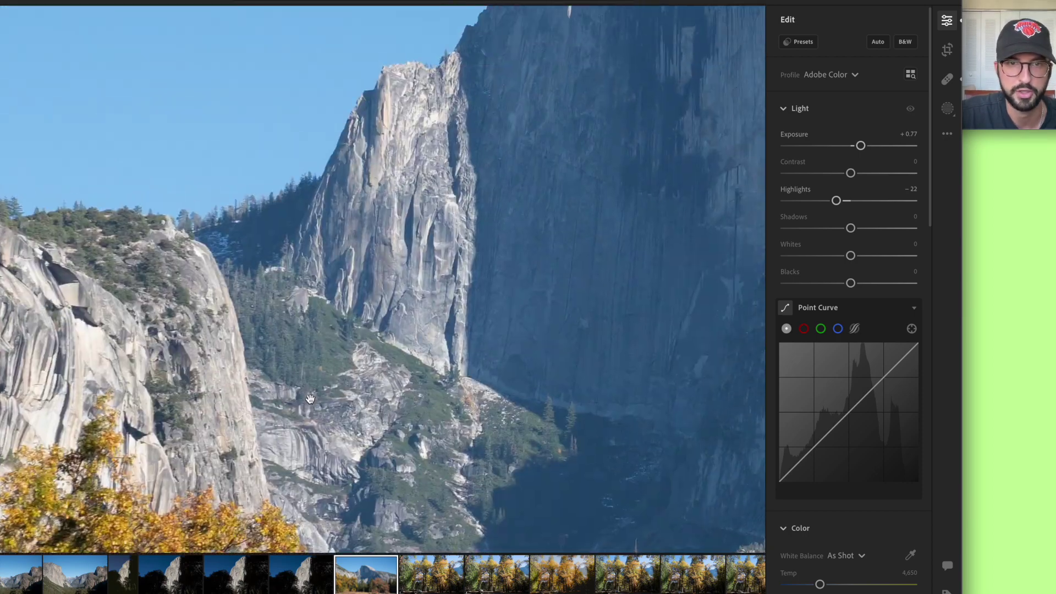
drag(306, 400, 112, 361)
drag(571, 285, 230, 275)
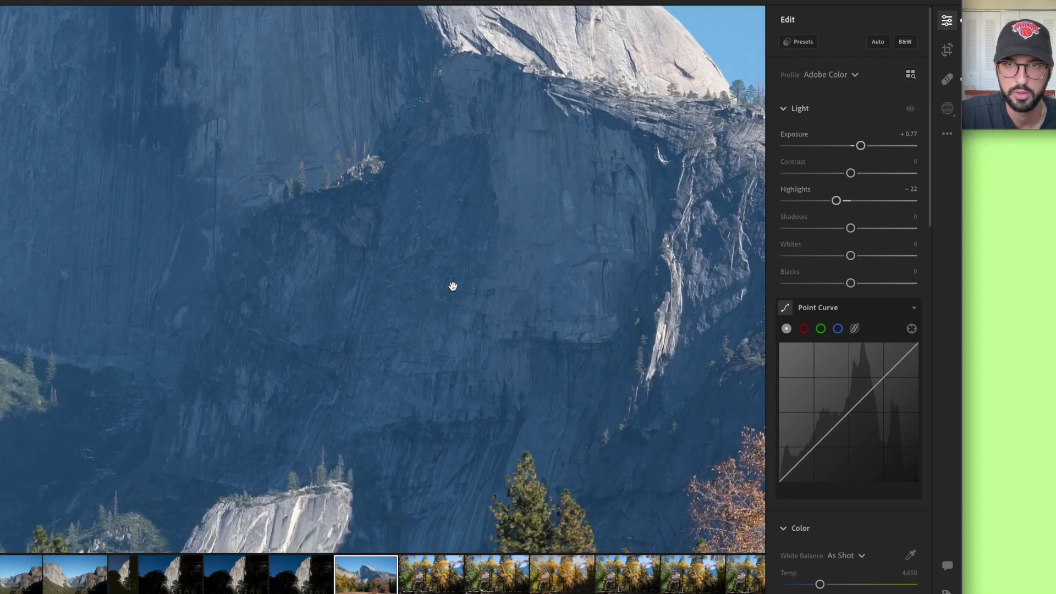
drag(527, 348, 476, 214)
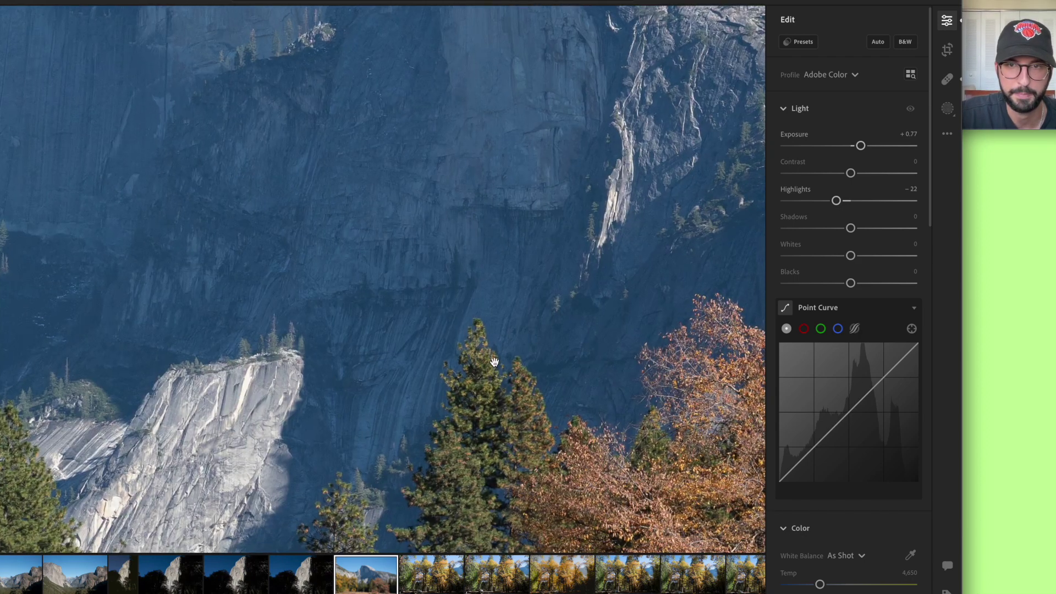
click(559, 176)
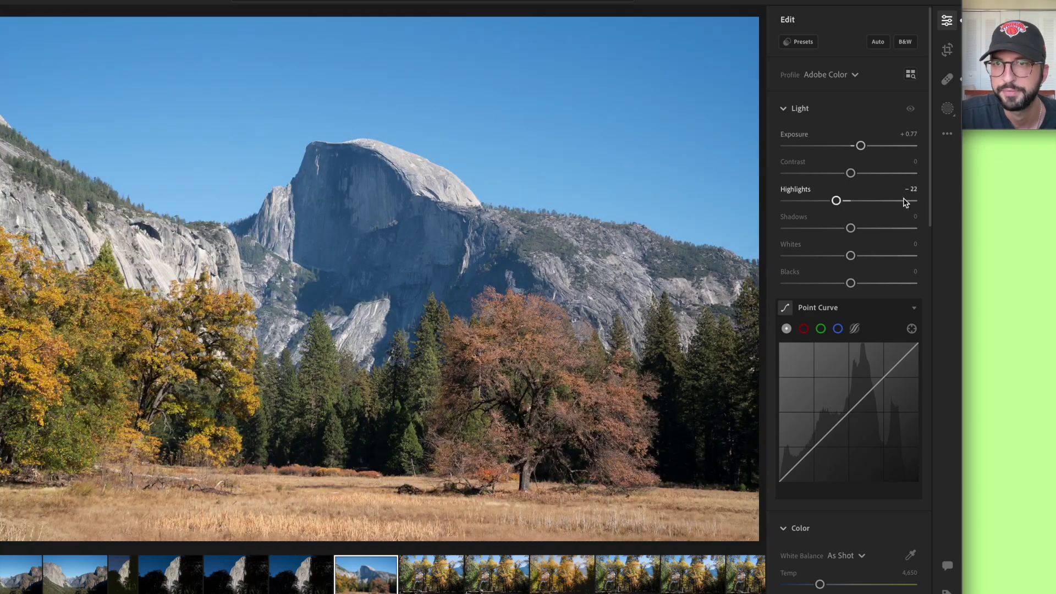
Set Shadows to −1, Whites to +19 and Blacks to −11
click(839, 229)
mouse_move(832, 228)
mouse_down()
mouse_move(862, 229)
mouse_move(841, 229)
mouse_up()
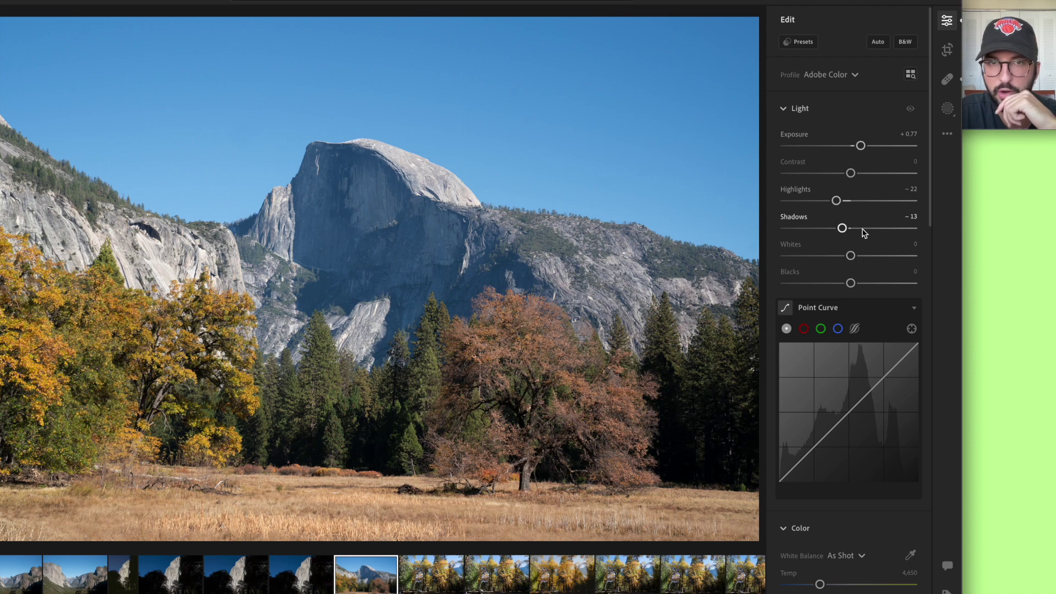
drag(844, 231, 862, 265)
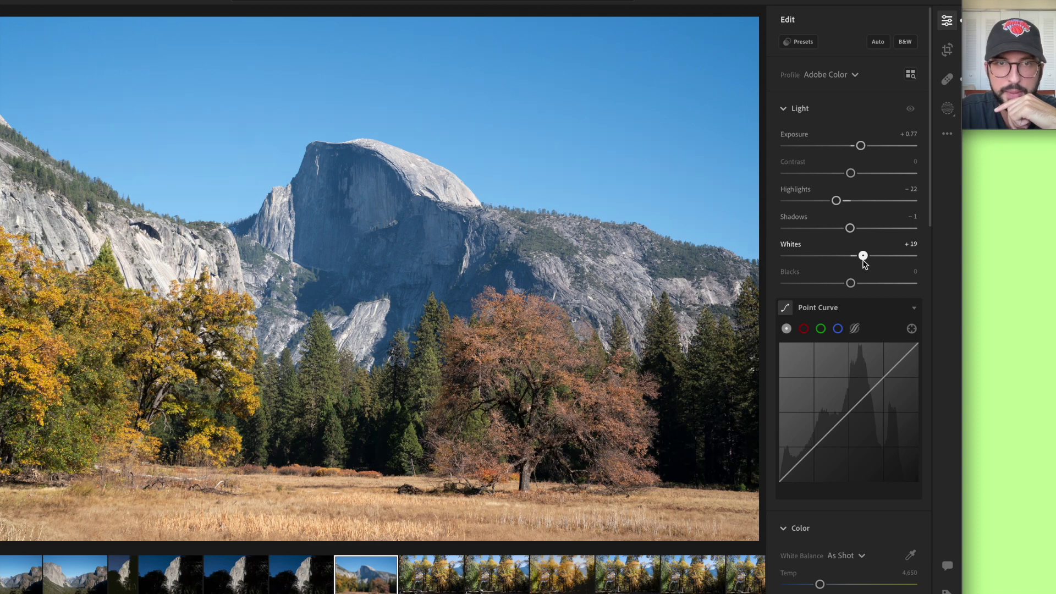
mouse_move(839, 283)
mouse_down()
mouse_move(824, 288)
mouse_move(853, 286)
mouse_move(846, 292)
mouse_up()
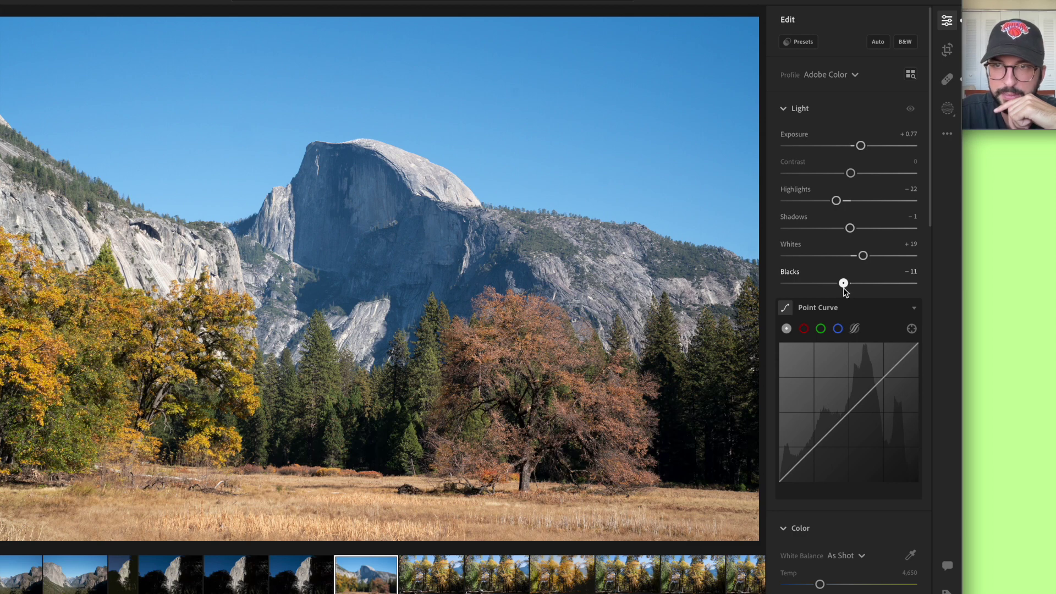
Add anchor points to the Point Curve at its shadow, midtone and highlight grid intersections
scroll(854, 509, down, 2)
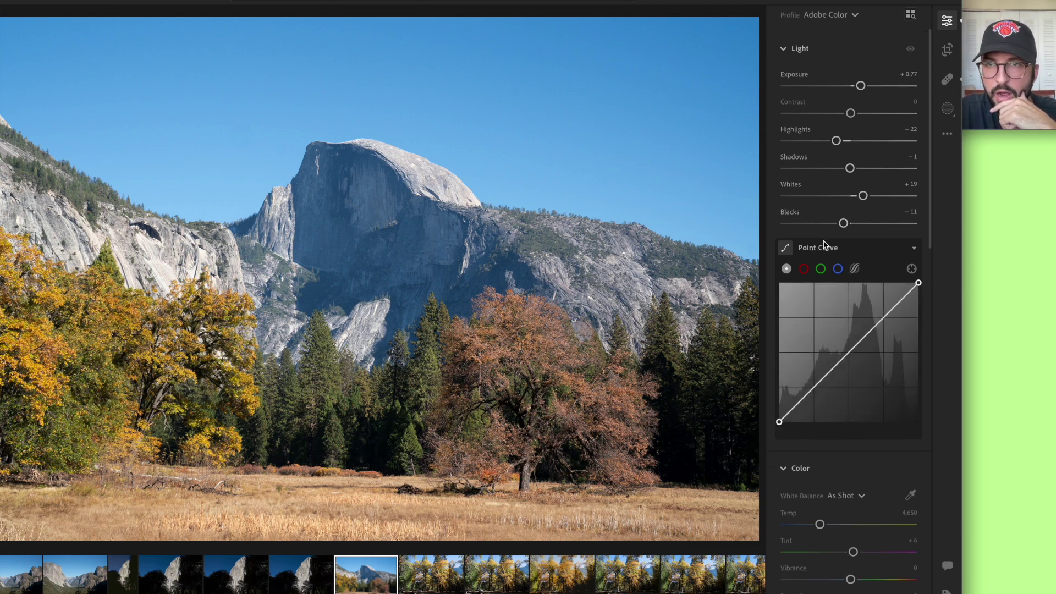
click(815, 388)
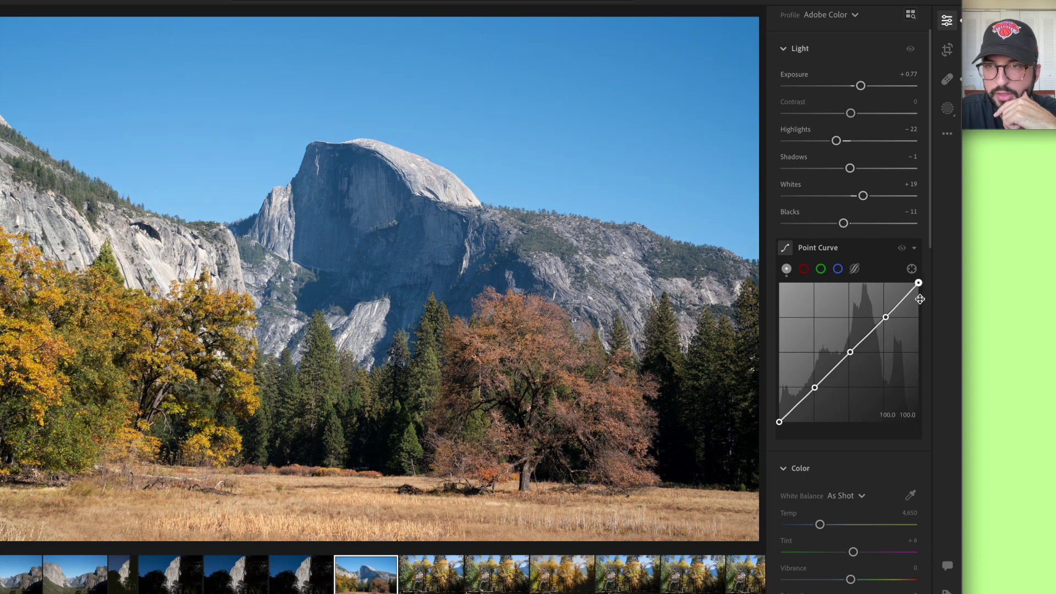
click(885, 317)
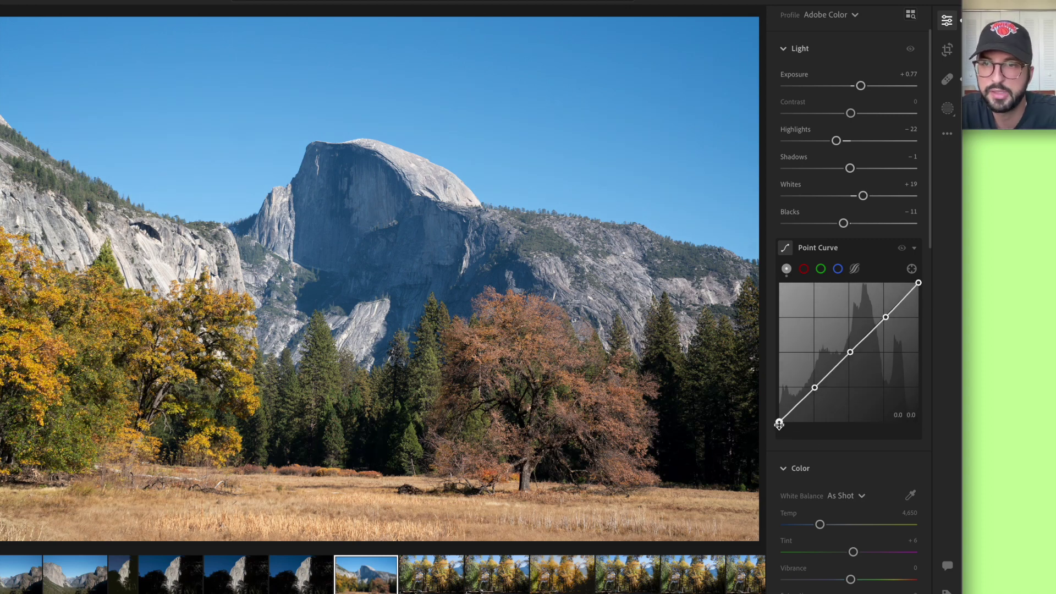
Fade the blacks by moving the curve's black end point up and inward by roughly a tenth of the range
drag(780, 422, 787, 397)
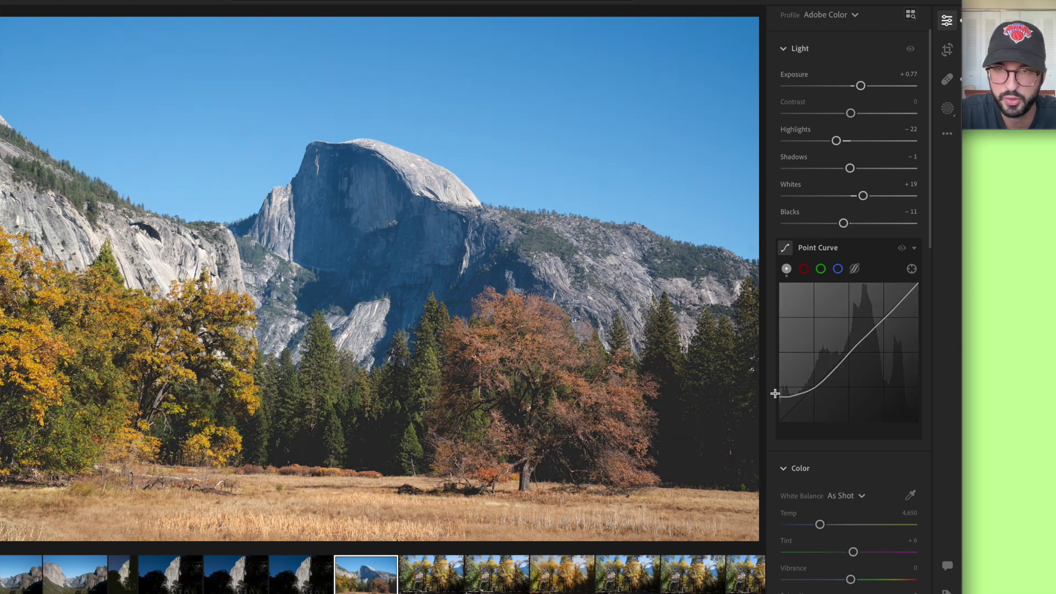
drag(787, 400, 761, 441)
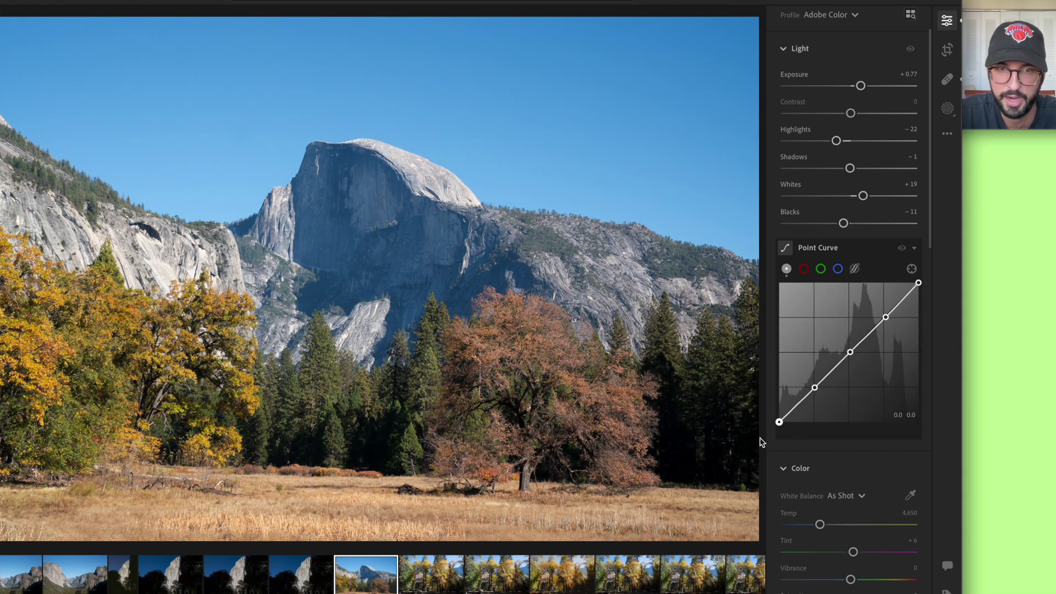
drag(787, 414, 795, 409)
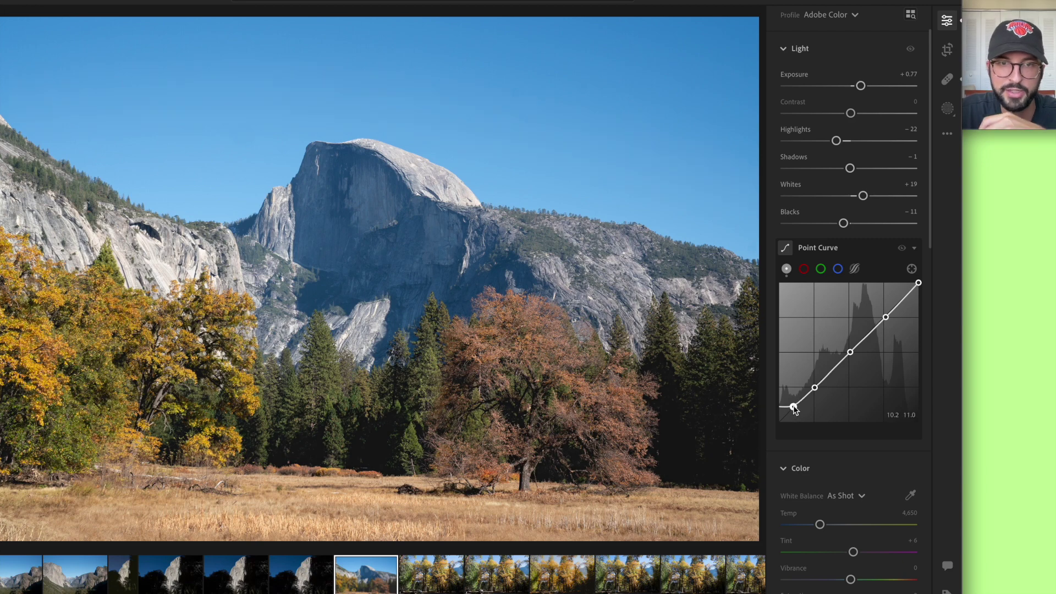
drag(803, 420, 787, 414)
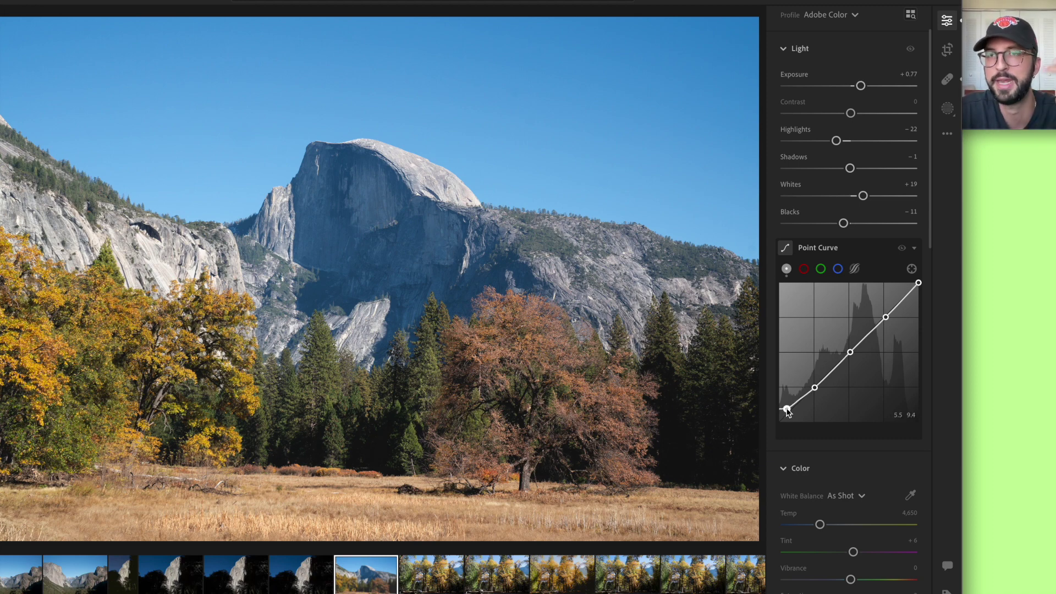
mouse_move(786, 411)
mouse_down()
mouse_move(794, 397)
mouse_move(794, 408)
mouse_up()
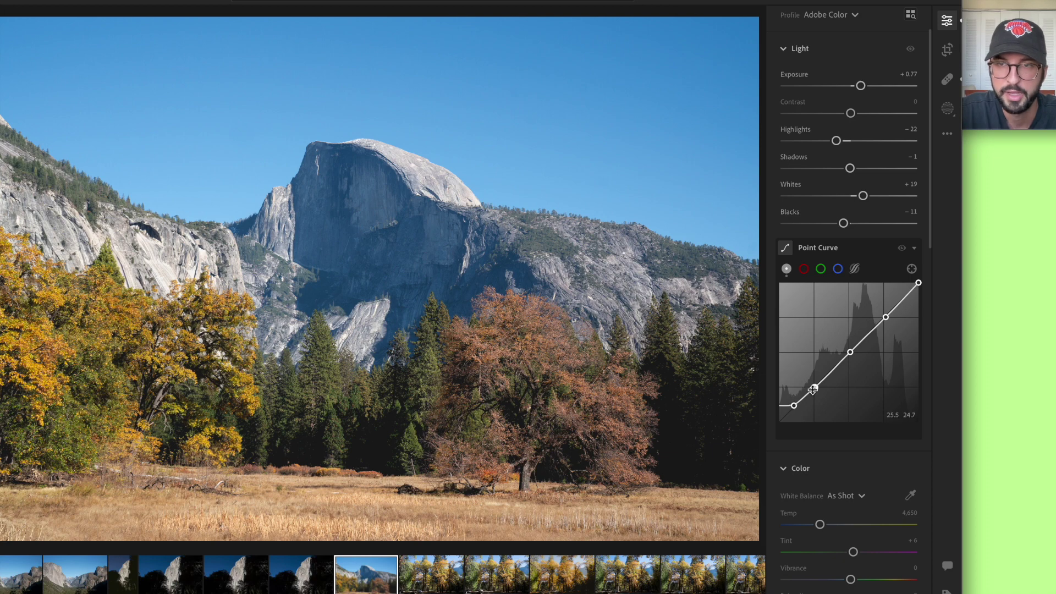
Fine-tune the curve's shadow and midtone points, set the highlight point to about 76.5 / 74.5, and lower the white end point slightly
drag(814, 391, 816, 389)
drag(851, 356, 849, 354)
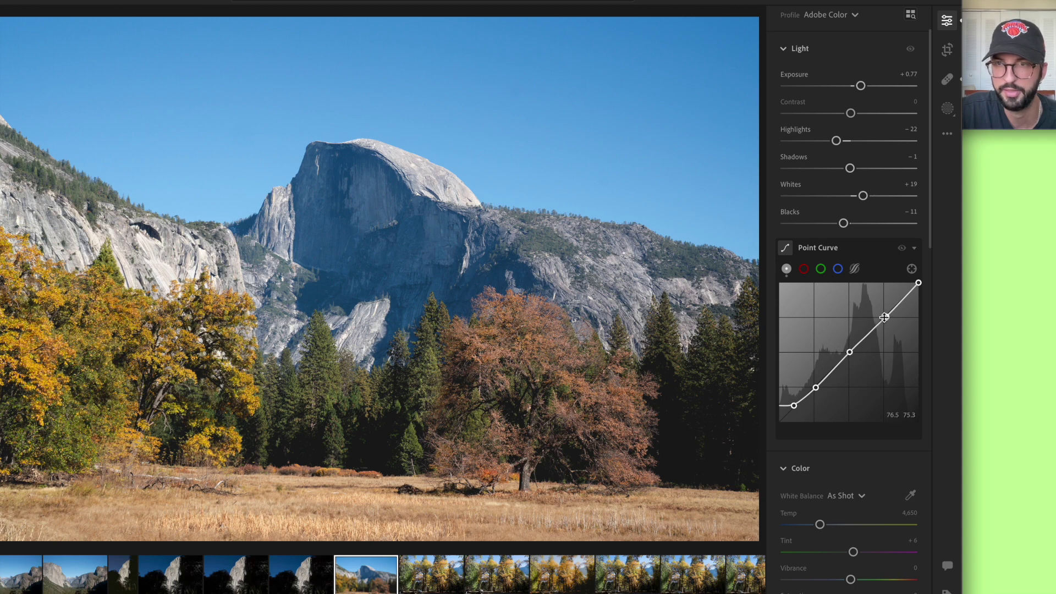
mouse_move(885, 320)
mouse_down()
mouse_move(880, 312)
mouse_move(885, 322)
mouse_up()
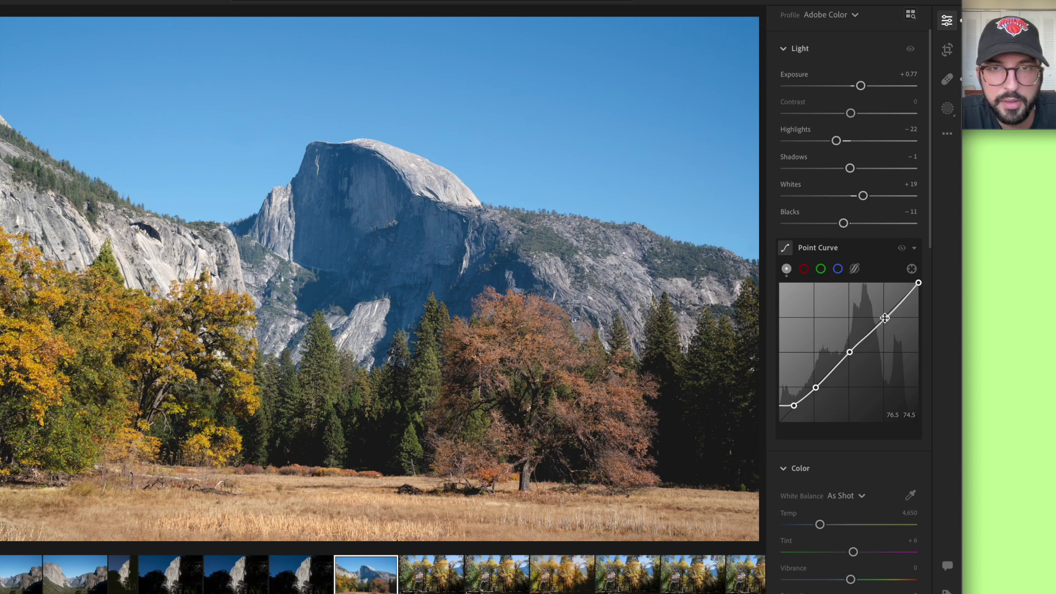
mouse_move(918, 285)
mouse_down()
mouse_move(919, 308)
mouse_move(919, 291)
mouse_move(933, 304)
mouse_move(929, 292)
mouse_up()
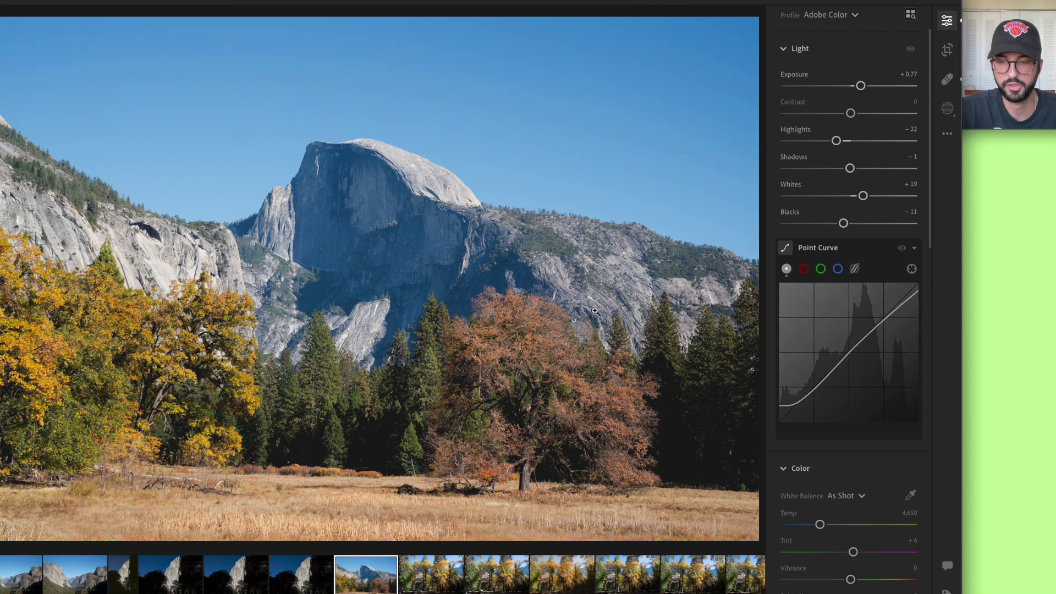
Compare the edited photo repeatedly with its original version
key(backslash)
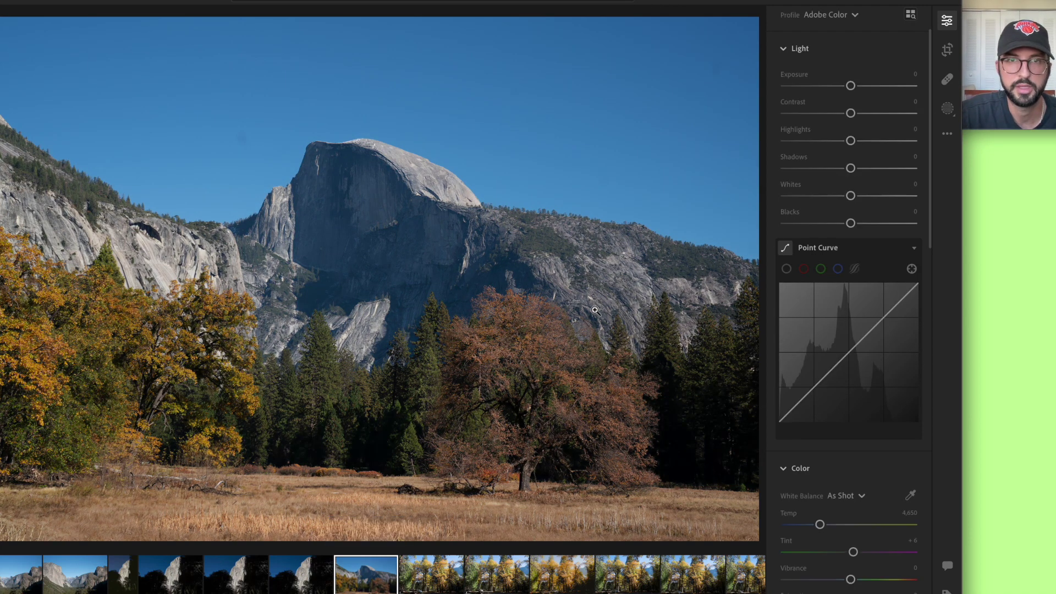
key(backslash)
key(backslash)
key(backslash)
key(backslash)
key(backslash)
key(backslash)
key(backslash)
key(backslash)
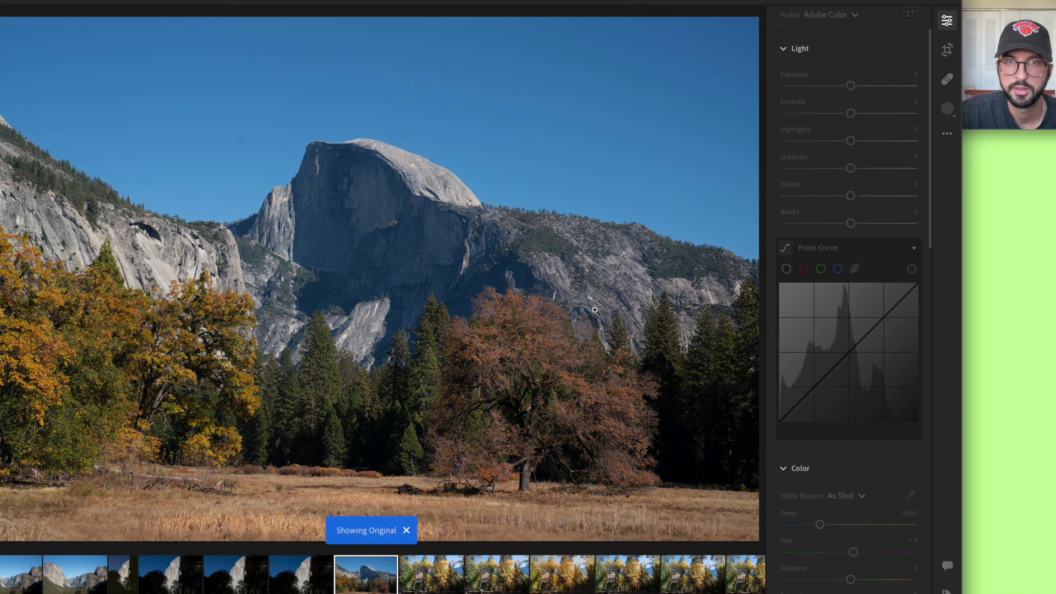
Switch between the original and edited photo to check the light and tone curve adjustments
key(backslash)
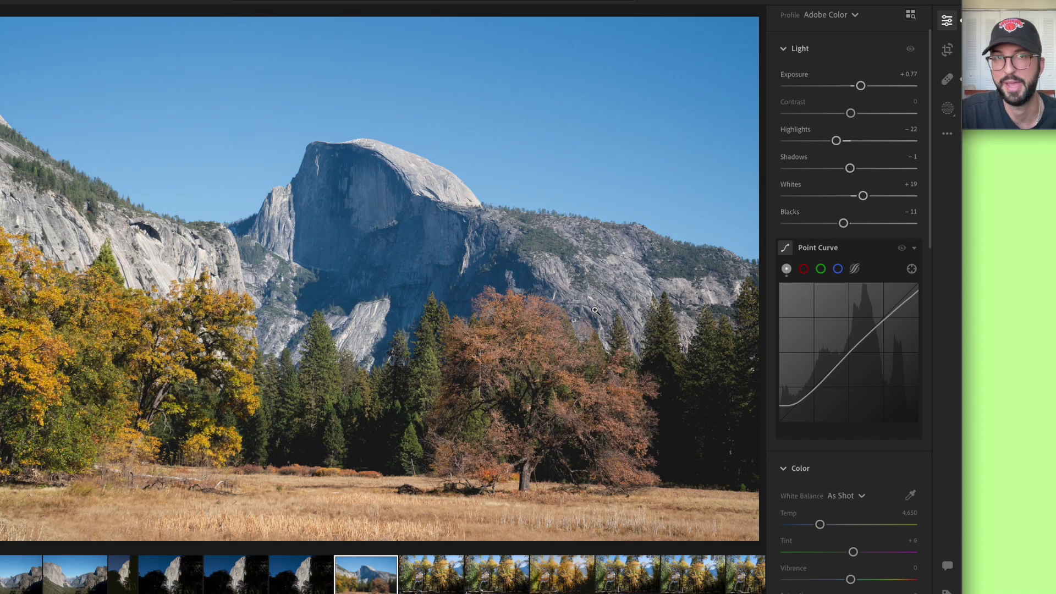
key(backslash)
key(backslash)
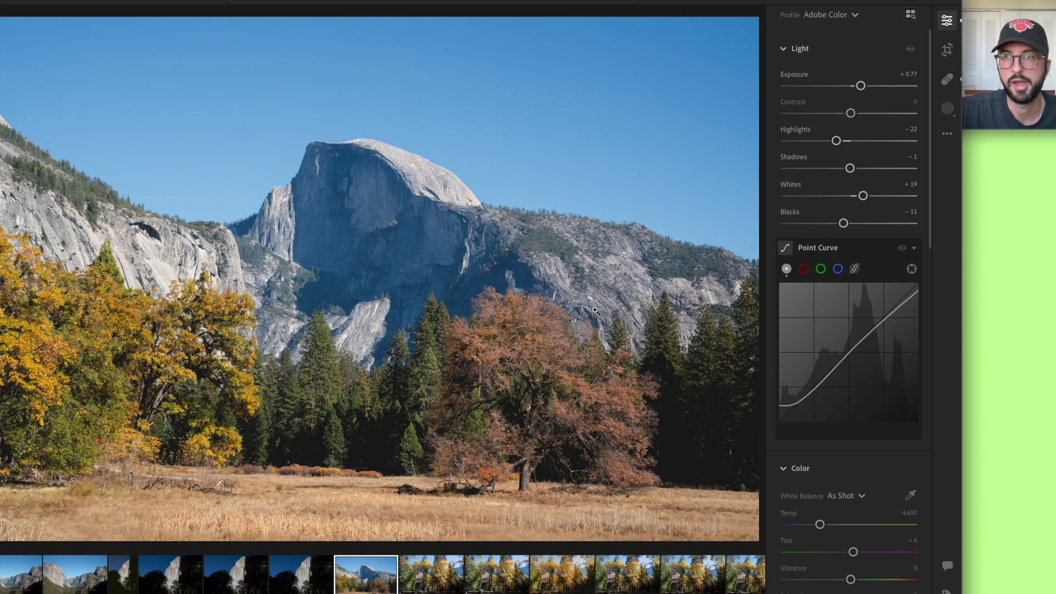
key(backslash)
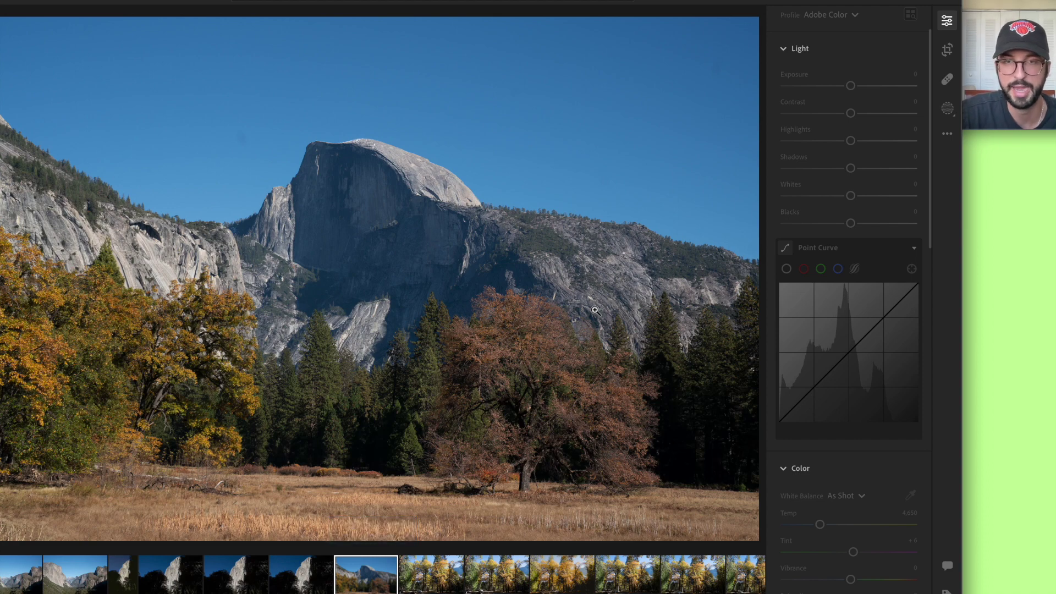
key(backslash)
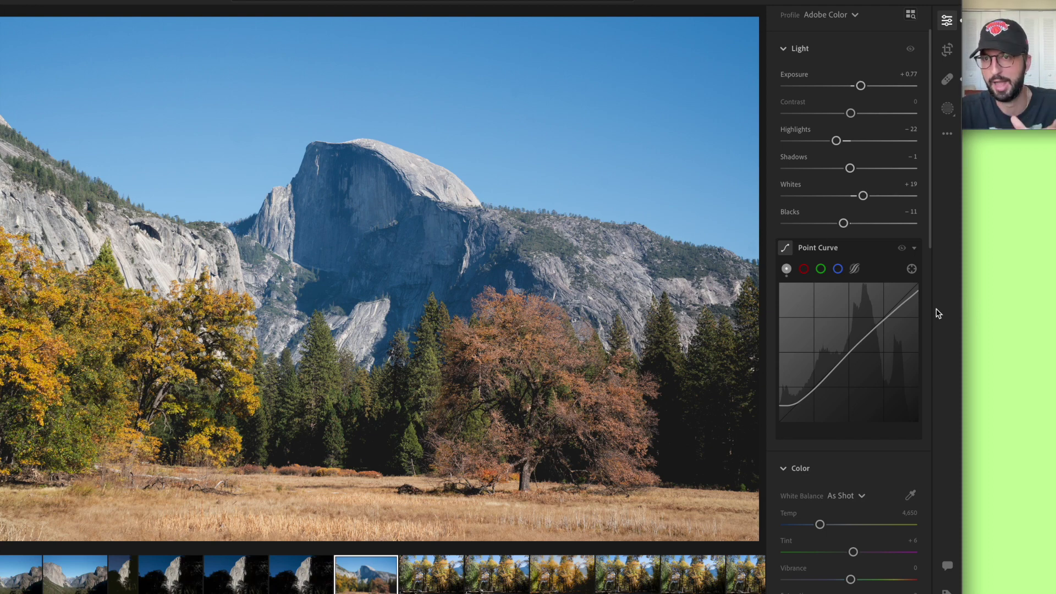
Undo the last point curve change and set the white balance tint to +7, keeping overall saturation at 0
scroll(907, 349, down, 3)
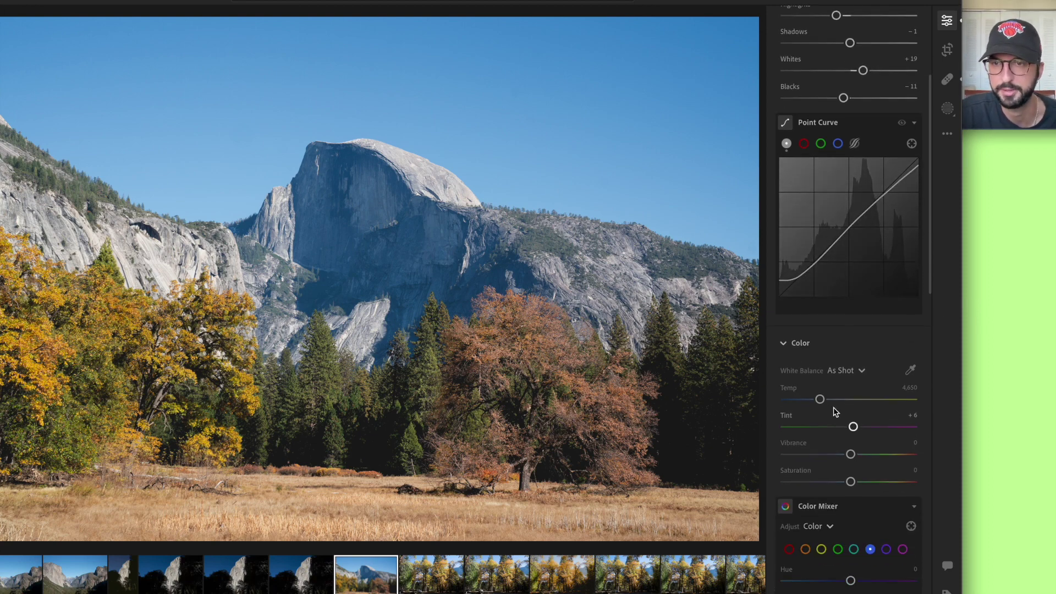
scroll(835, 409, down, 2)
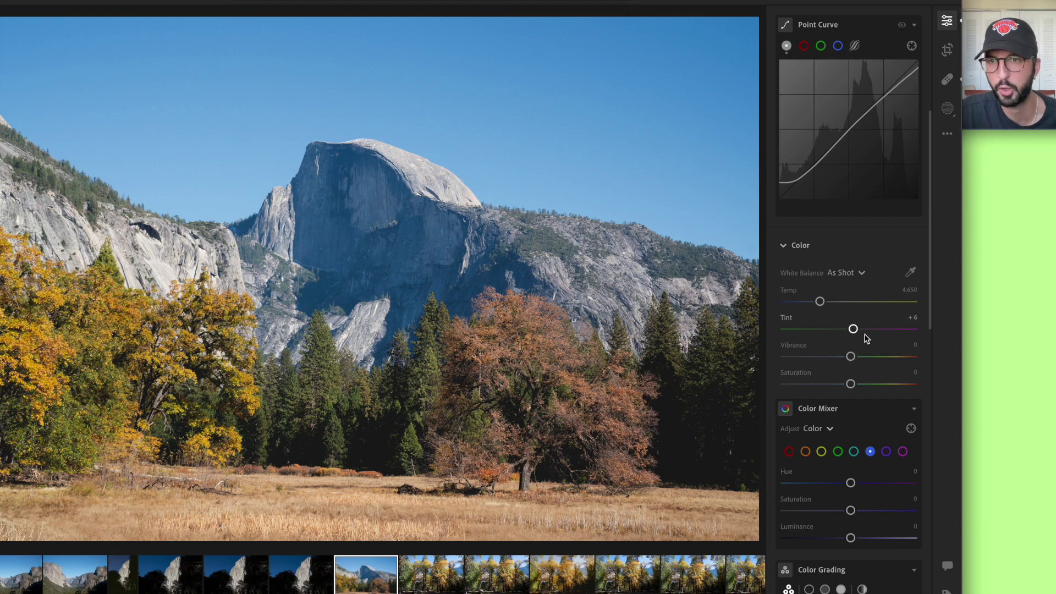
drag(854, 332, 857, 332)
key(ctrl+z)
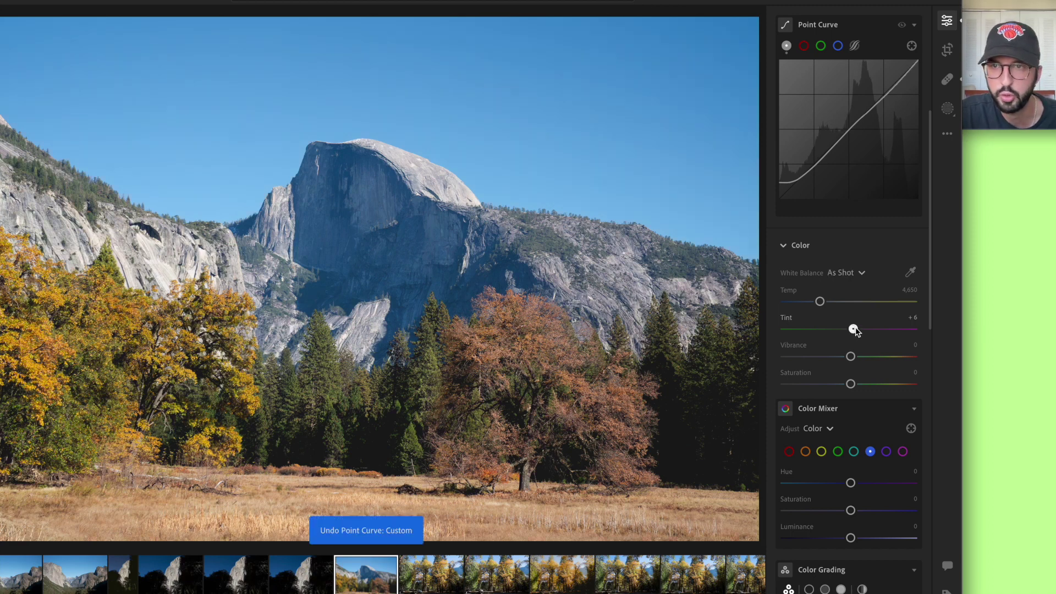
drag(854, 330, 857, 331)
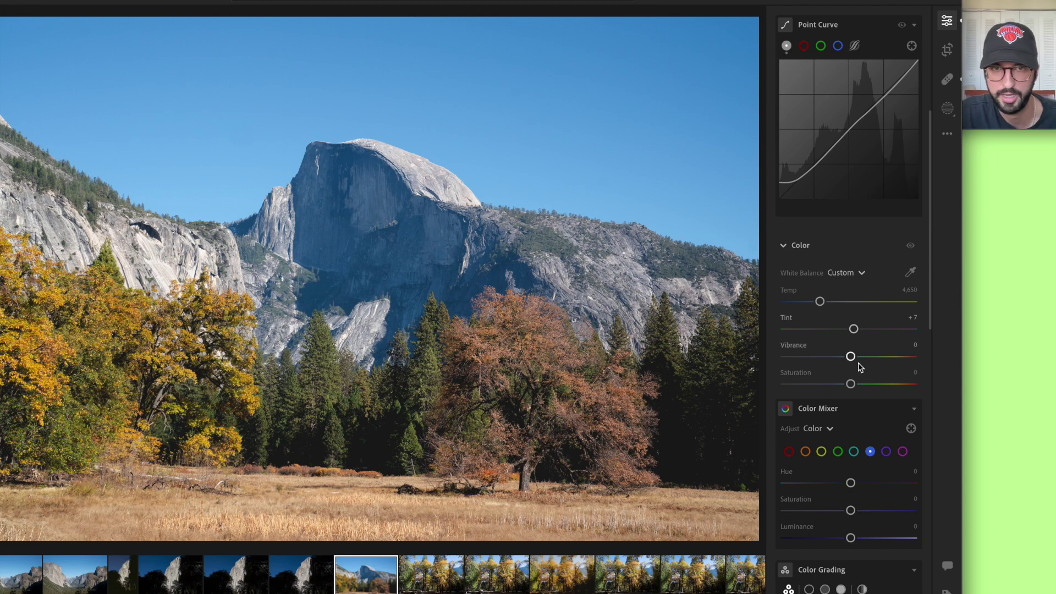
drag(847, 384, 851, 386)
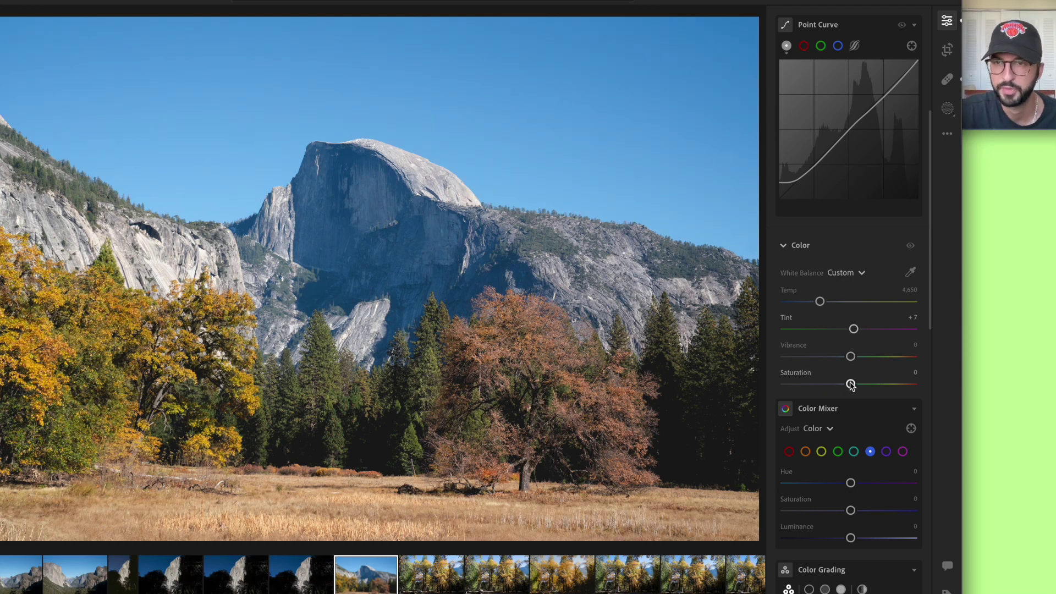
Try stronger and weaker blues in the Color Mixer, settling on blue saturation -12 and luminance -4
scroll(850, 385, down, 3)
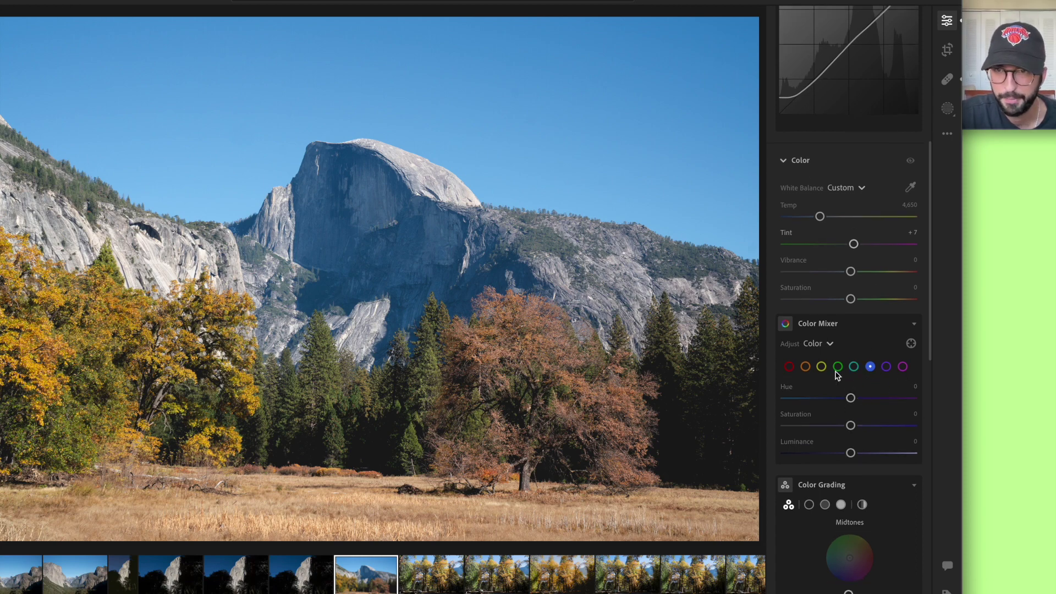
scroll(851, 352, down, 2)
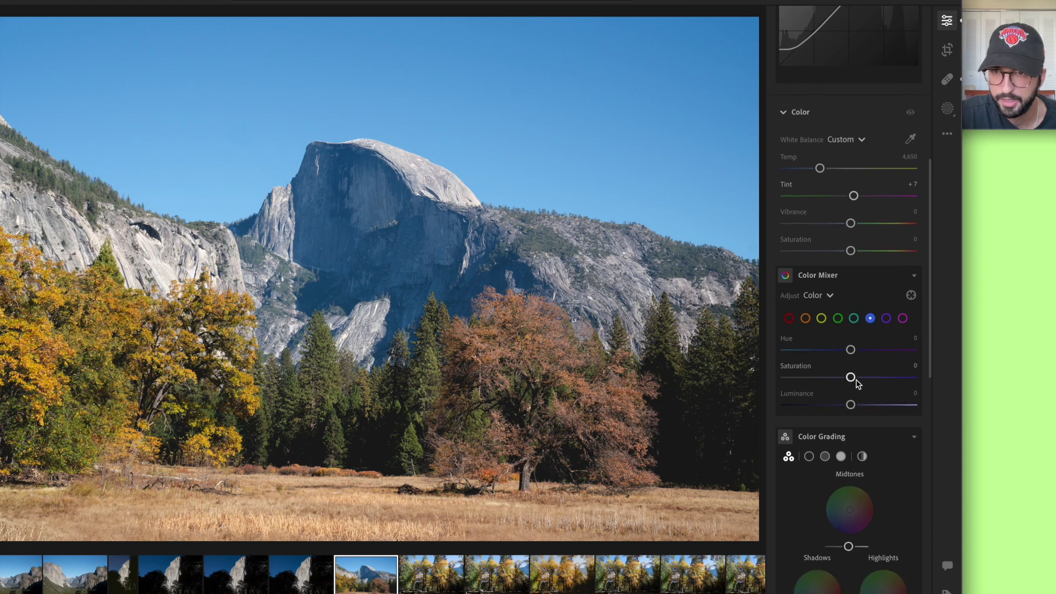
drag(850, 378, 882, 381)
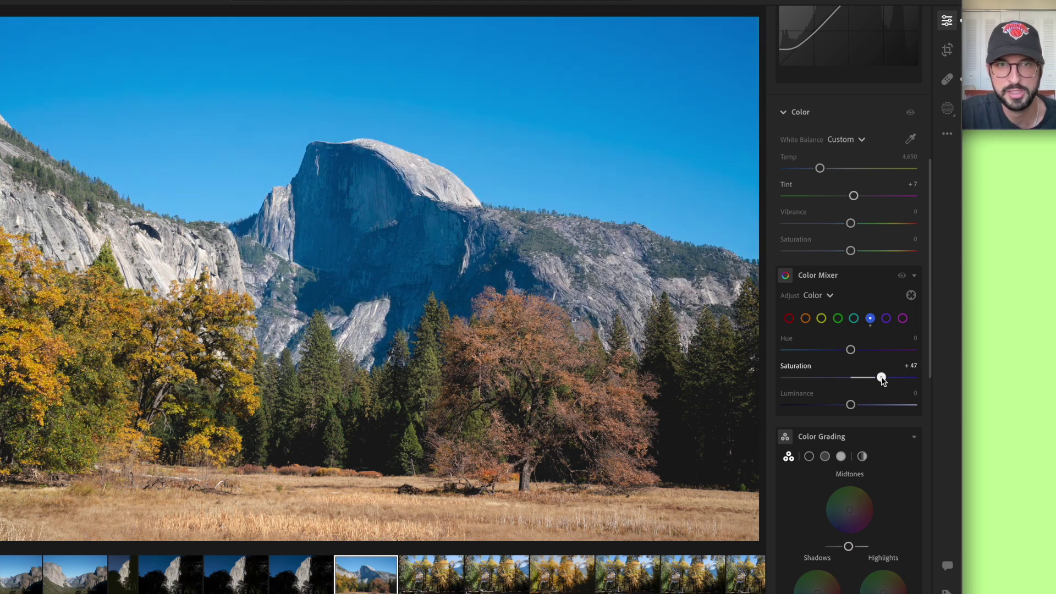
drag(882, 379, 848, 379)
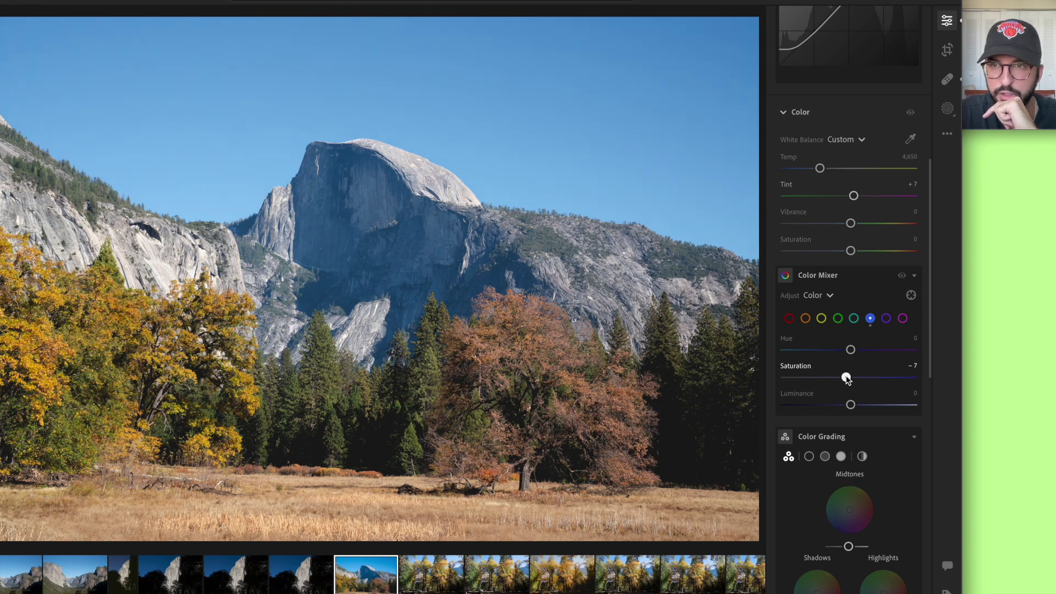
drag(833, 408, 843, 377)
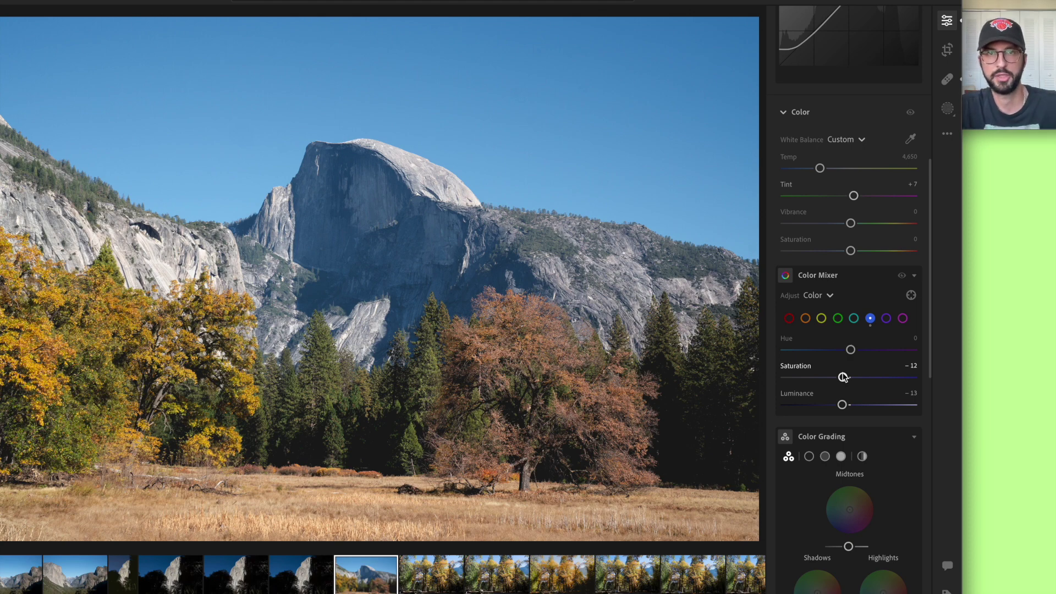
drag(841, 407, 869, 407)
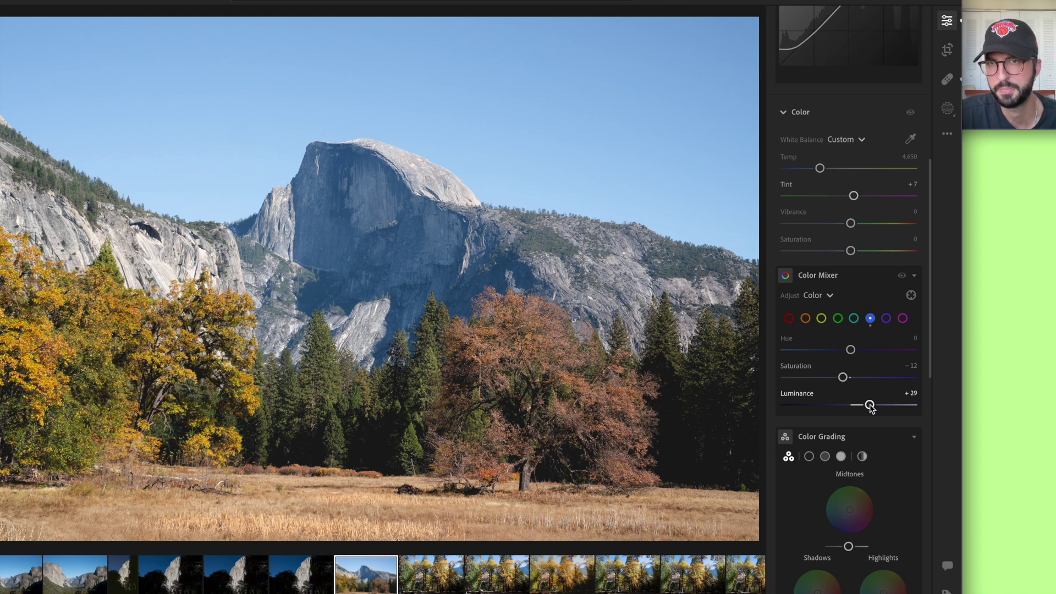
mouse_move(870, 407)
mouse_down()
mouse_move(829, 406)
mouse_move(850, 406)
mouse_up()
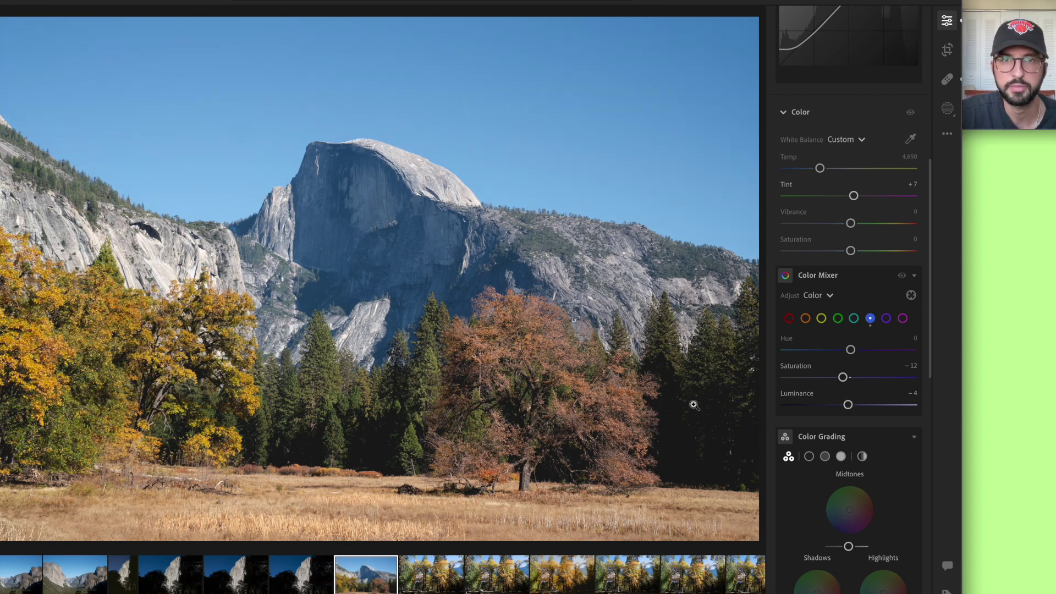
Compare the photo with its original and set the blue luminance to -12, leaving the blue hue at 0
key(Delete)
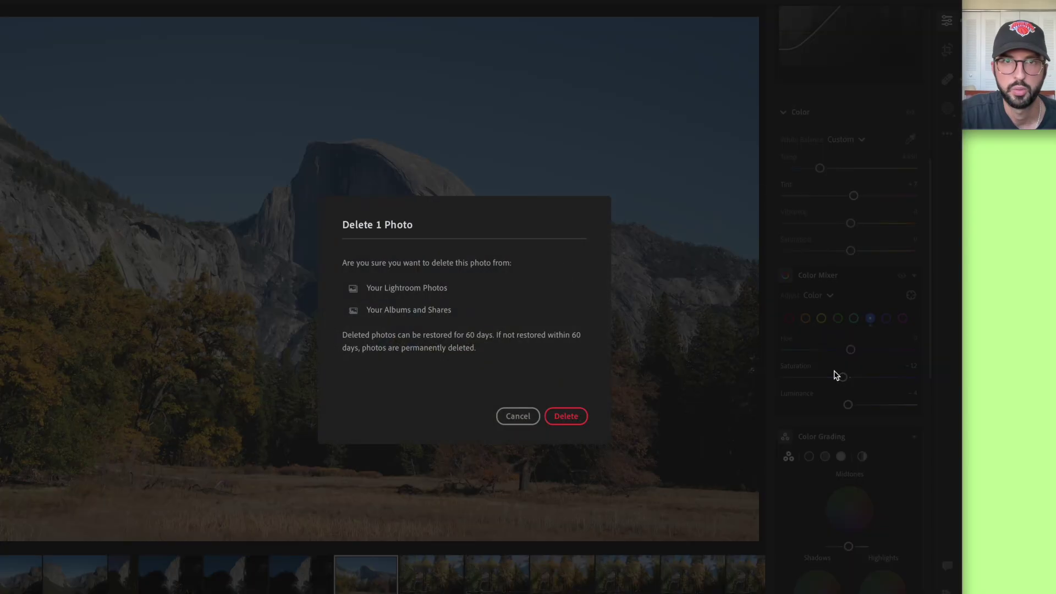
click(517, 418)
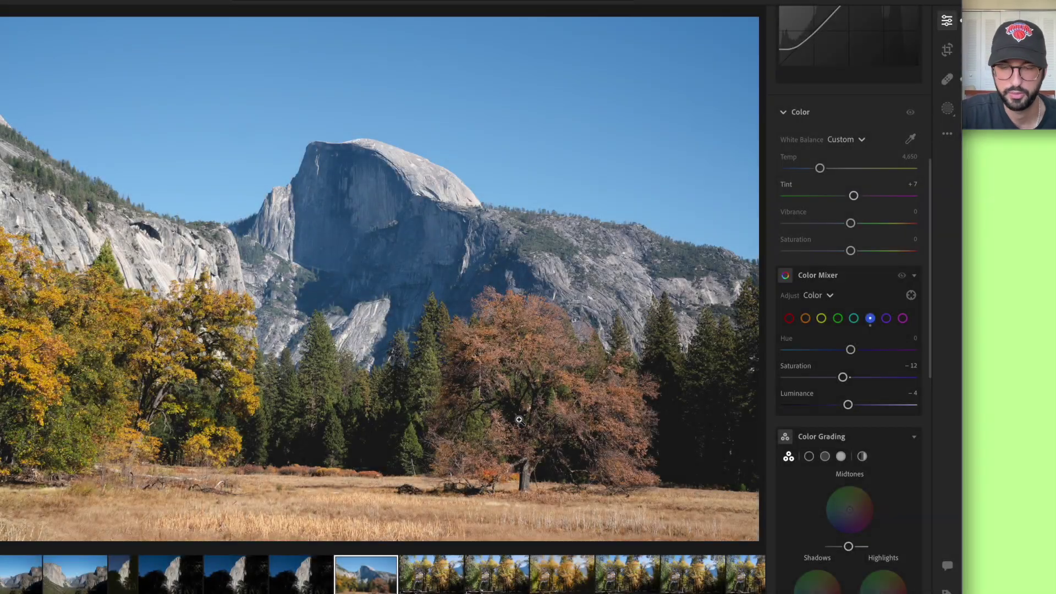
key(backslash)
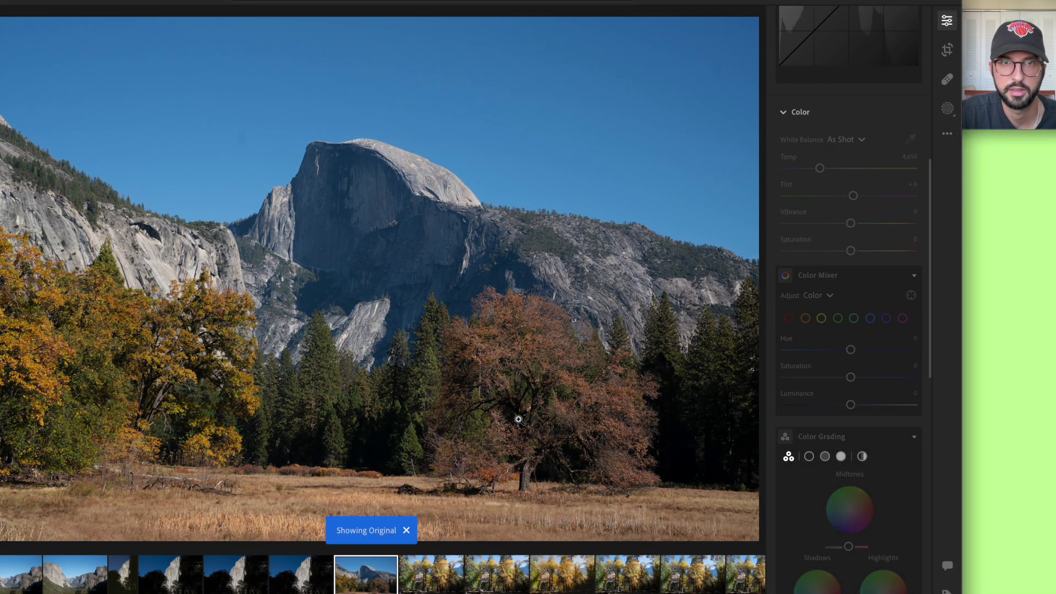
key(backslash)
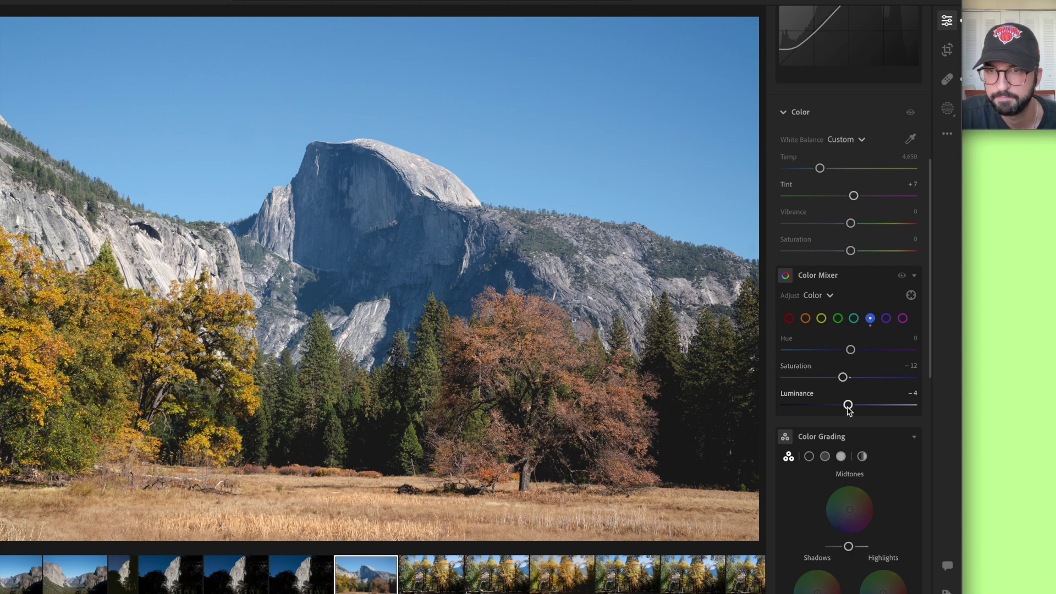
drag(847, 405, 843, 406)
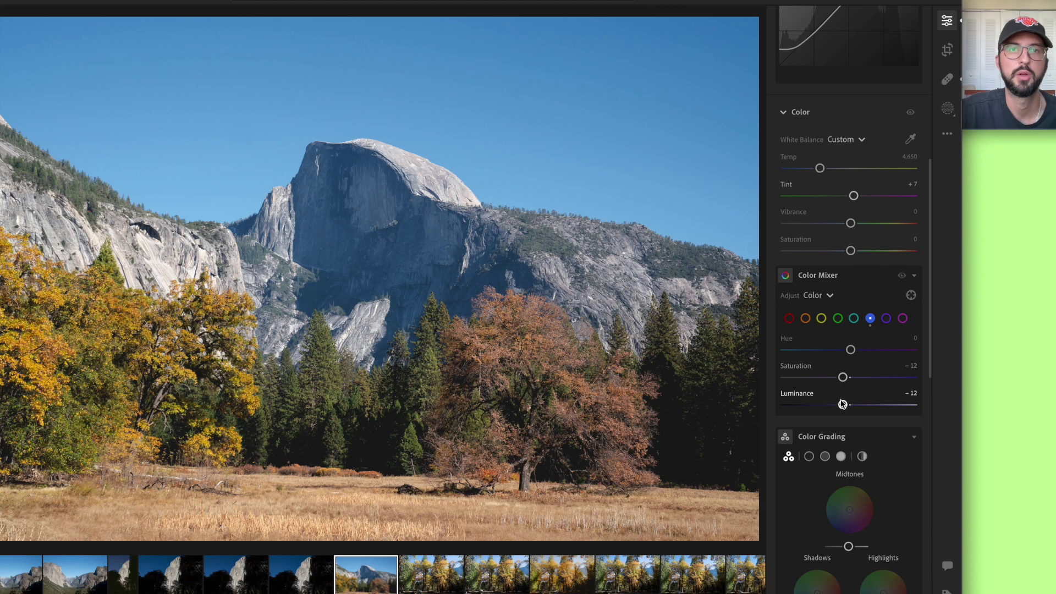
mouse_move(850, 350)
mouse_down()
mouse_move(839, 350)
mouse_move(888, 350)
mouse_move(844, 347)
mouse_up()
key(ctrl+z)
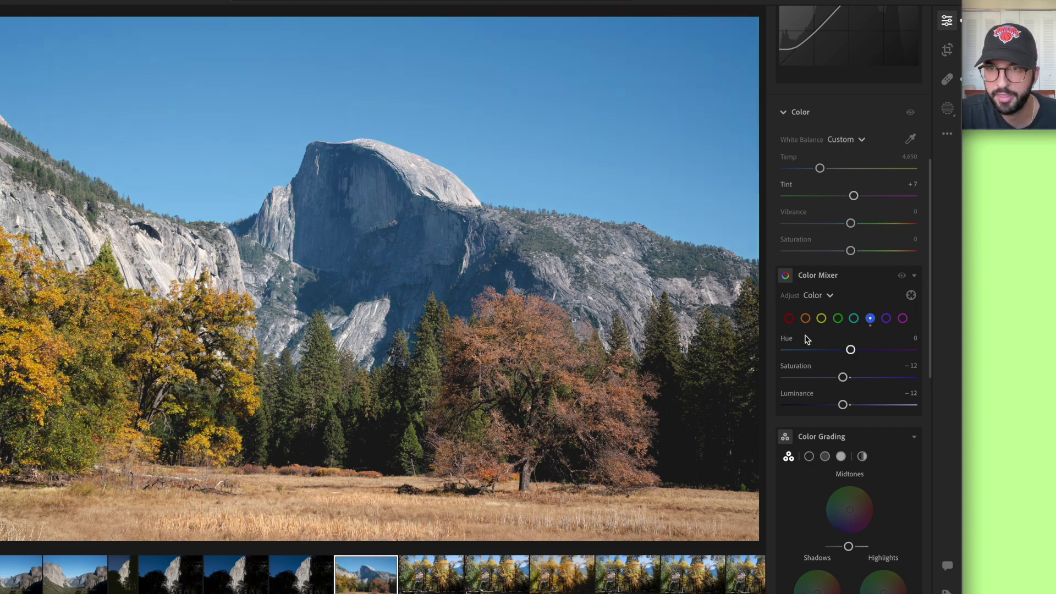
In the Color Mixer, set yellow to hue +5 and saturation -24, and orange to saturation +33 and luminance -9
click(821, 318)
mouse_move(850, 350)
mouse_down()
mouse_move(818, 350)
mouse_move(830, 350)
mouse_move(839, 377)
mouse_move(830, 378)
mouse_move(865, 377)
mouse_move(852, 381)
mouse_move(847, 350)
mouse_move(857, 349)
mouse_up()
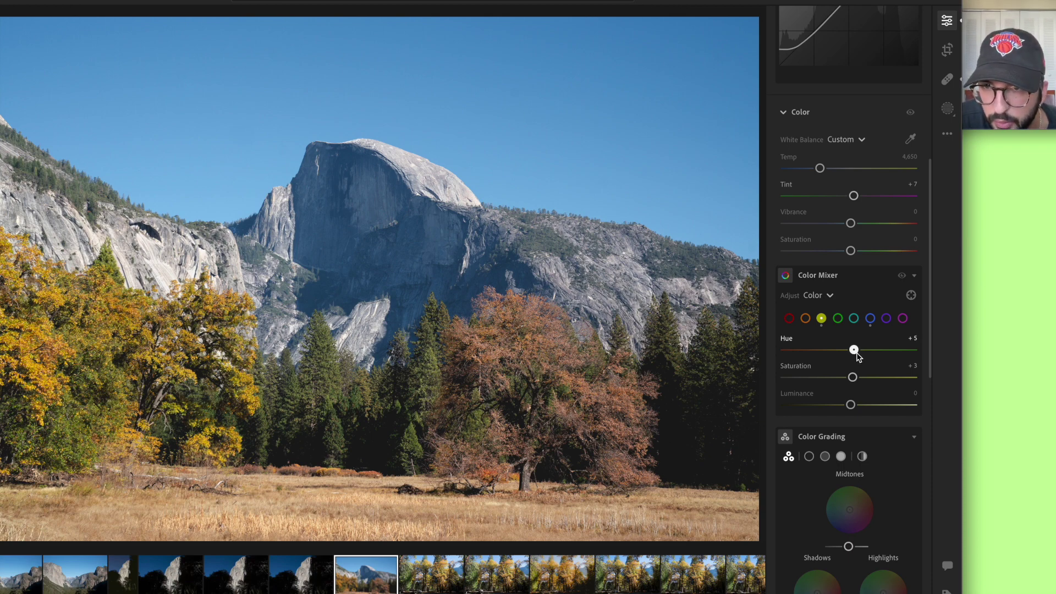
drag(850, 378, 836, 379)
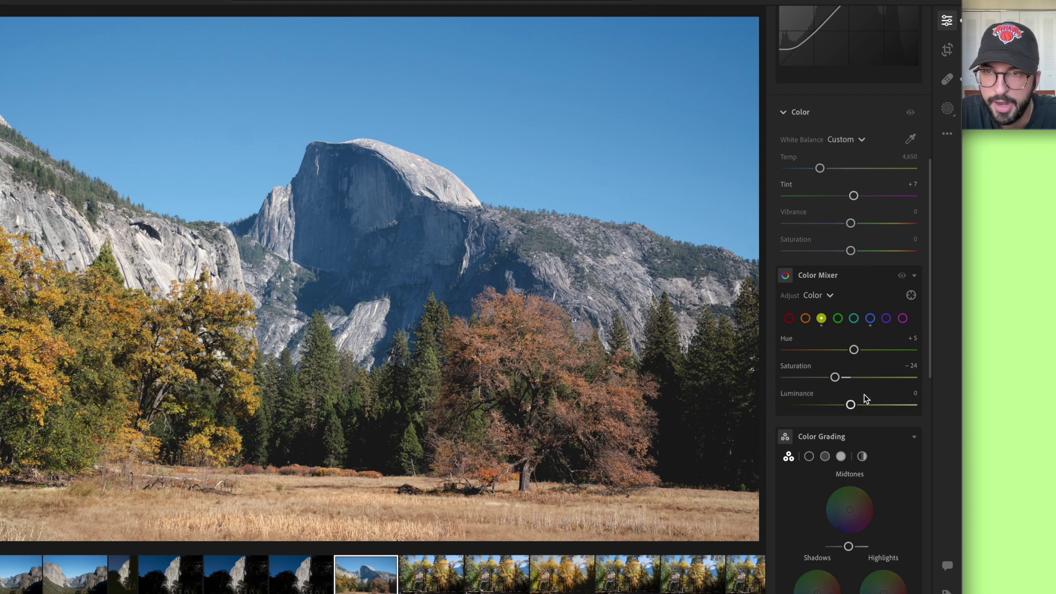
click(804, 321)
drag(850, 405, 851, 352)
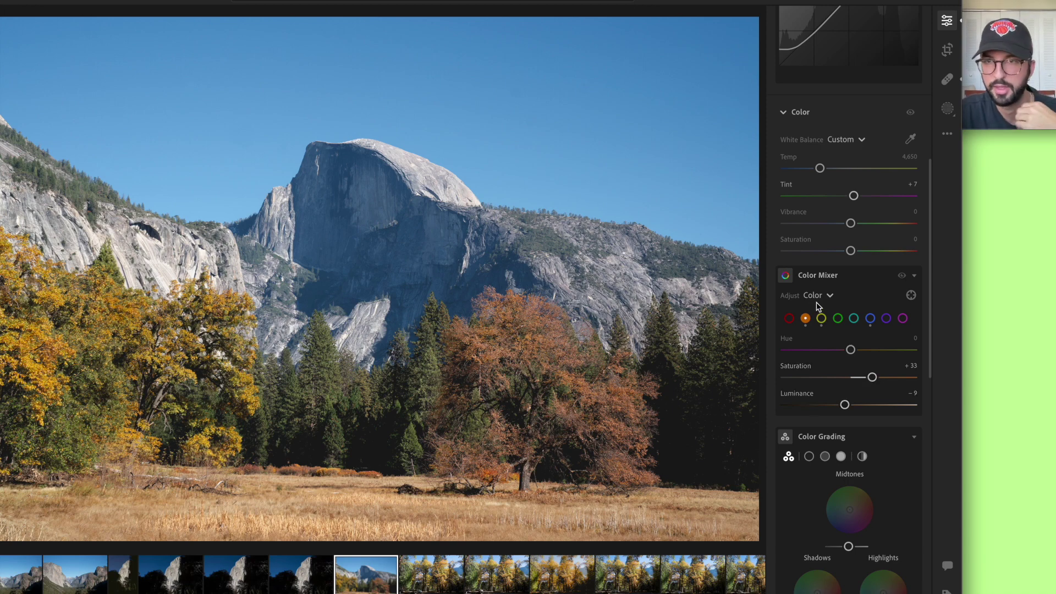
Refine the yellows in the Color Mixer to hue +31, saturation -34 and luminance -1
click(821, 318)
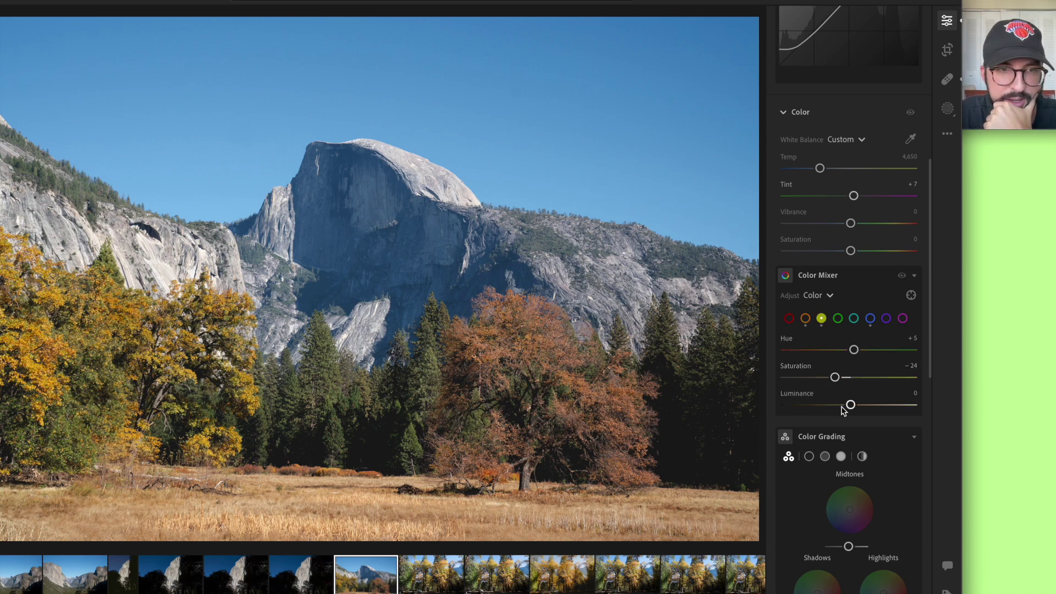
mouse_move(853, 352)
mouse_down()
mouse_move(874, 355)
mouse_move(841, 355)
mouse_move(871, 363)
mouse_up()
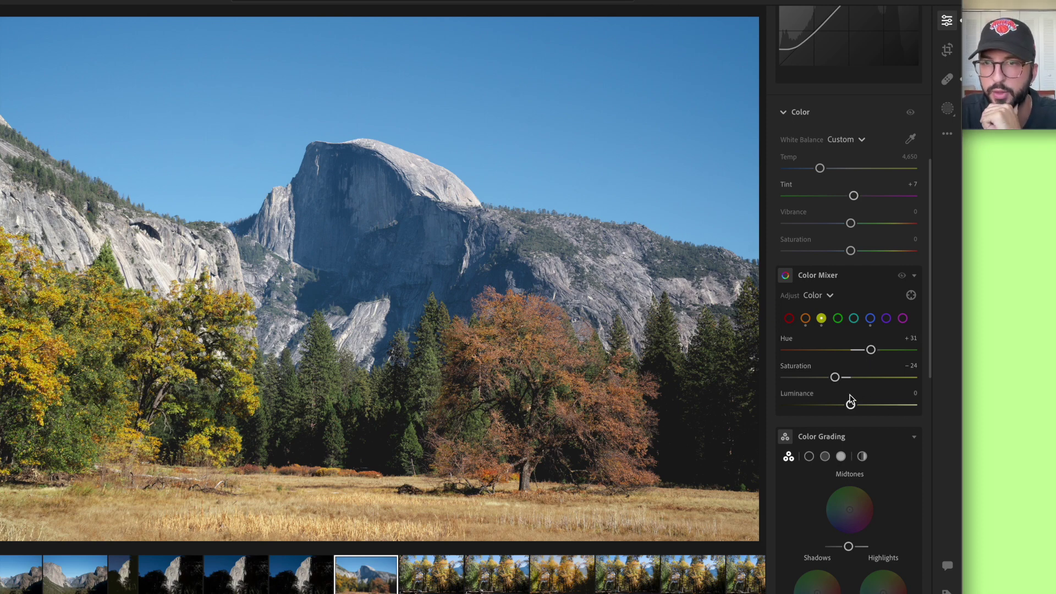
drag(847, 411, 829, 379)
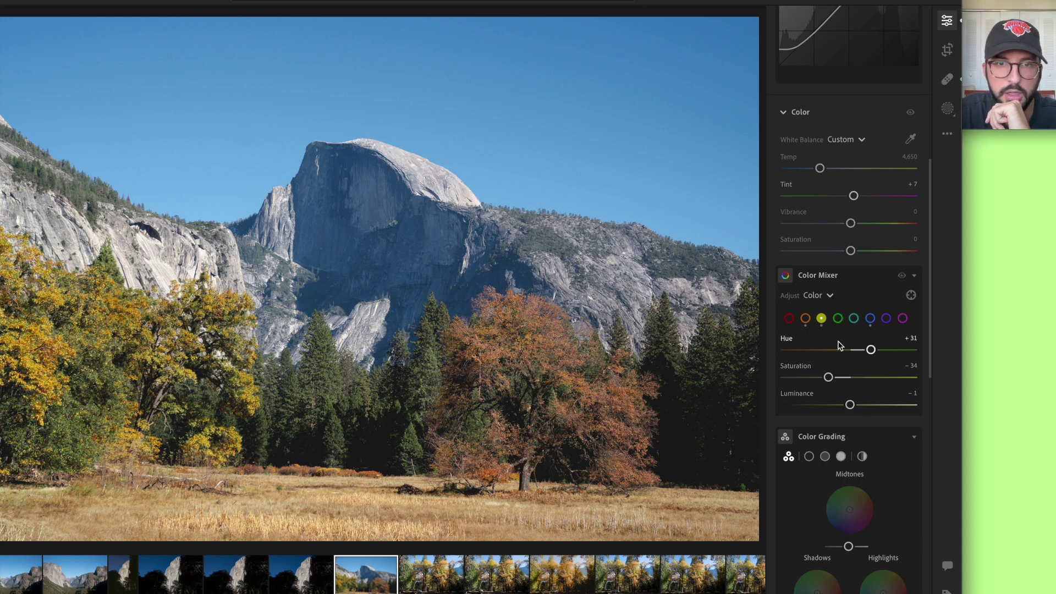
Set the greens in the Color Mixer to hue +18, saturation +19 and luminance +33
click(837, 317)
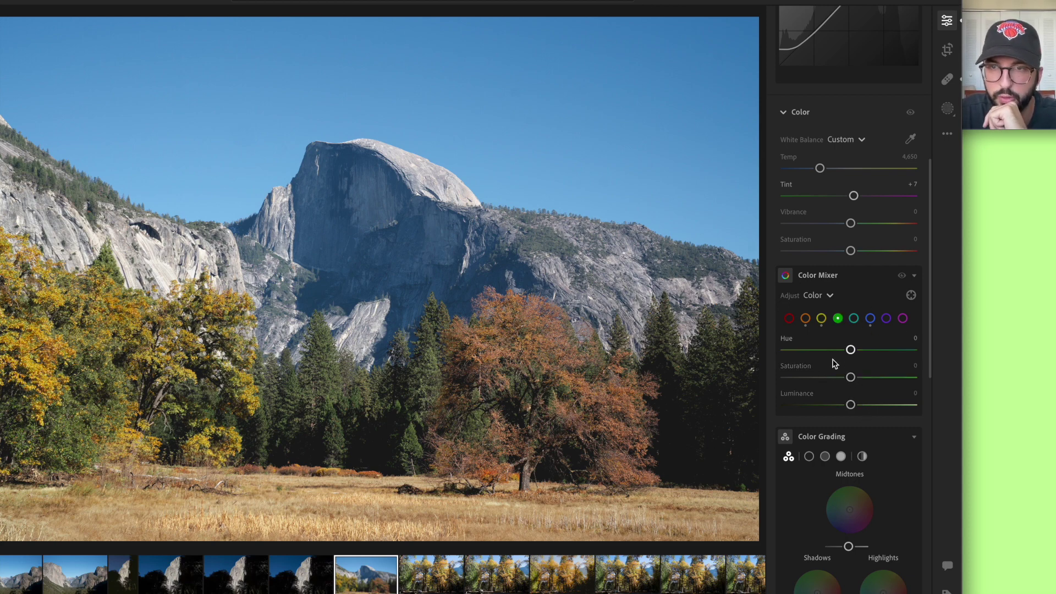
drag(832, 377, 876, 405)
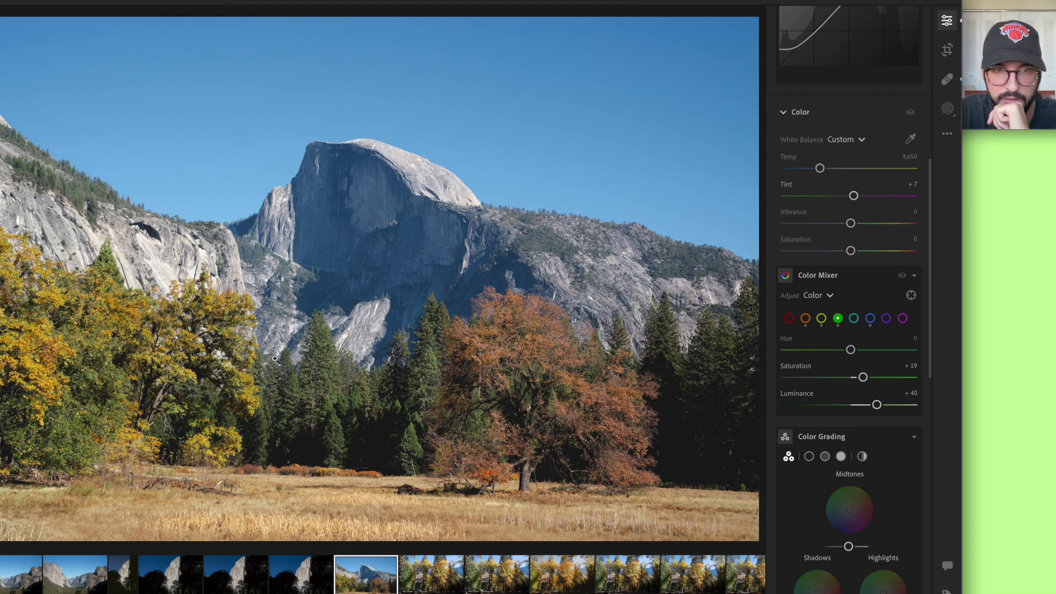
mouse_move(877, 405)
mouse_down()
mouse_move(831, 408)
mouse_move(890, 407)
mouse_move(874, 410)
mouse_up()
mouse_move(851, 354)
mouse_down()
mouse_move(917, 360)
mouse_move(818, 354)
mouse_move(911, 364)
mouse_move(865, 366)
mouse_up()
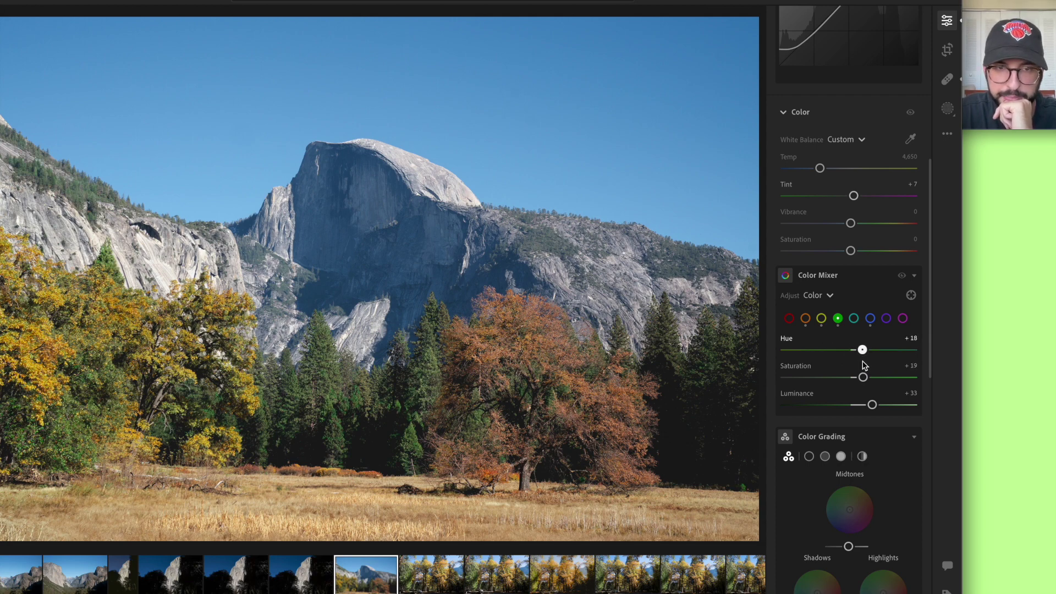
Inspect the green trees up close in the valley, on the cliff slope and along the ridge beside Half Dome
click(362, 417)
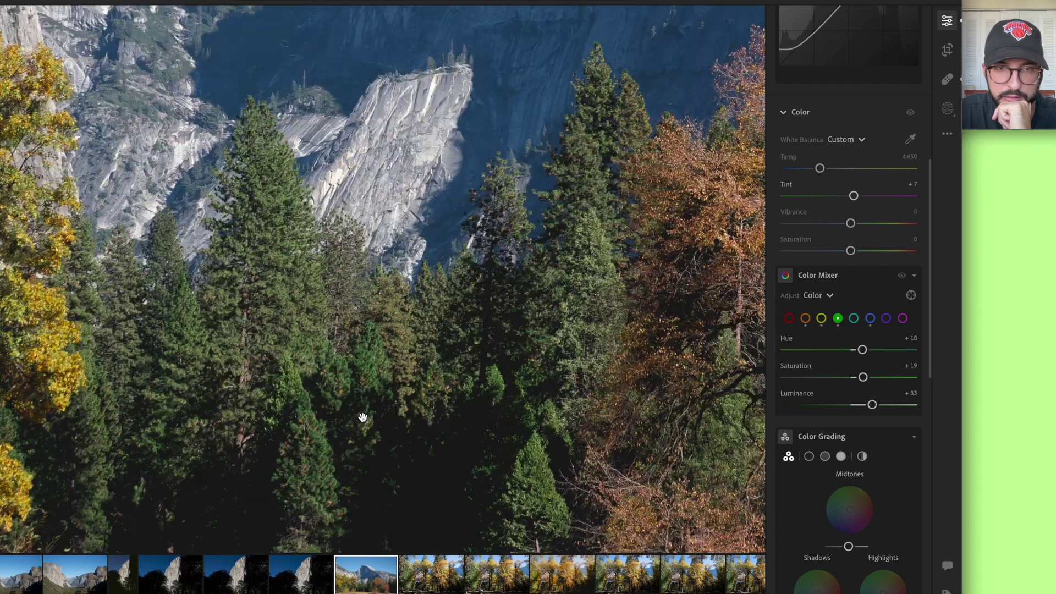
click(422, 293)
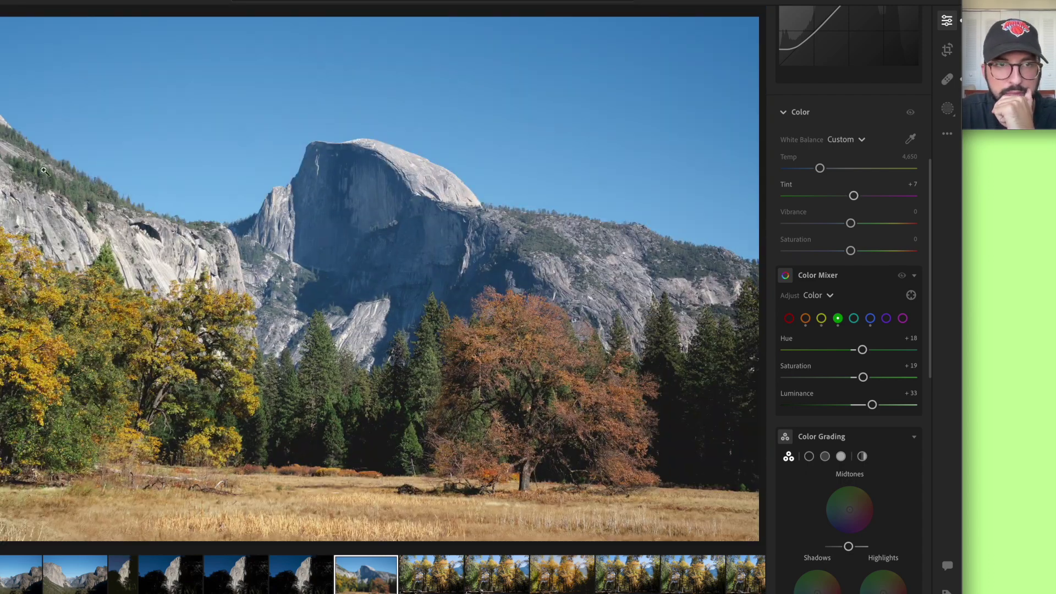
click(71, 175)
scroll(527, 354, right, 10)
mouse_move(526, 354)
mouse_down()
mouse_move(226, 347)
mouse_move(176, 374)
mouse_up()
drag(667, 320, 266, 342)
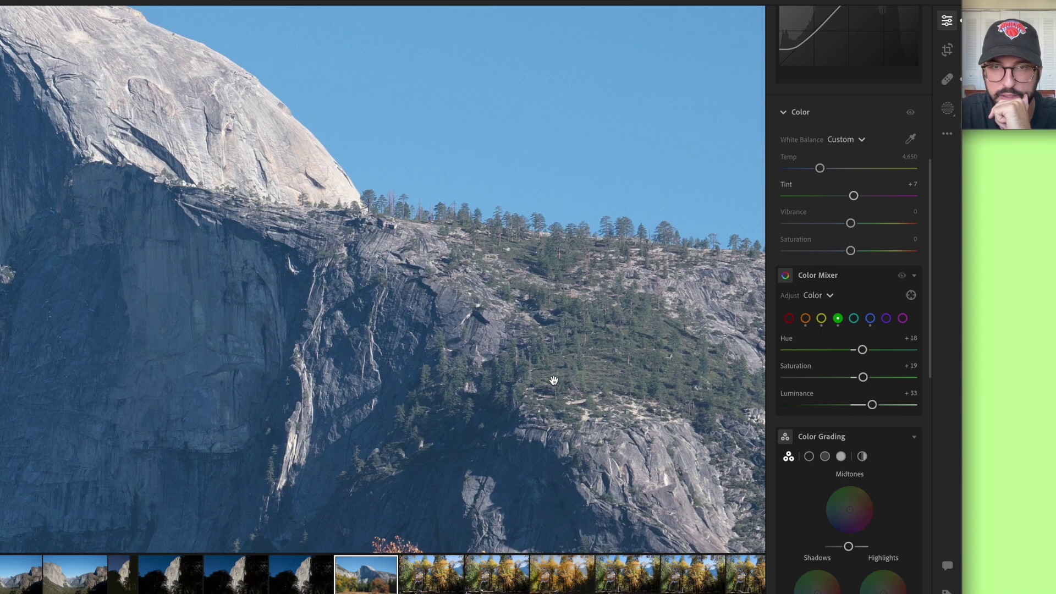
click(518, 276)
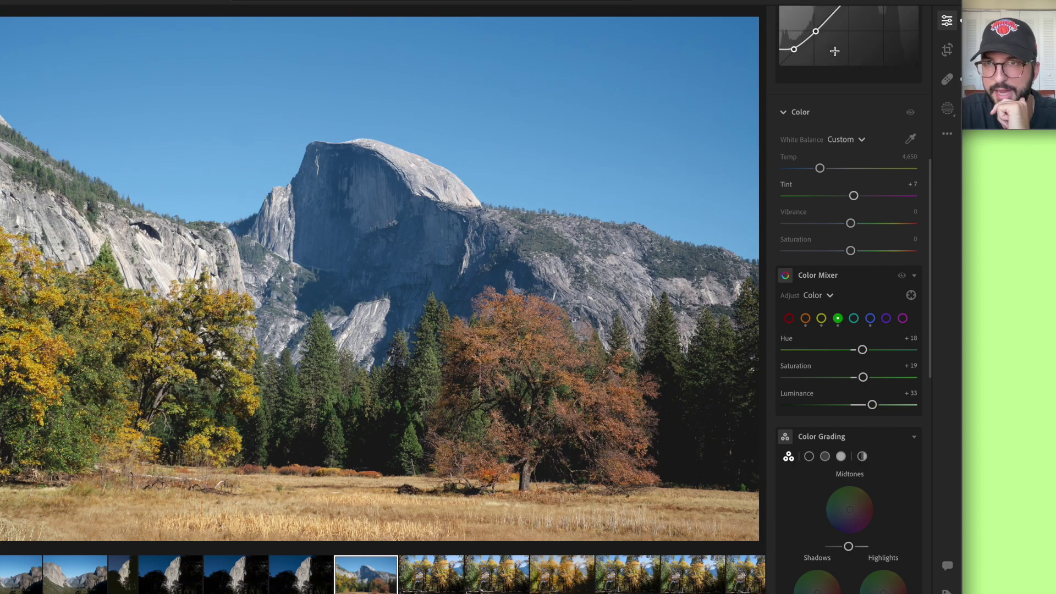
Check Half Dome's rock face up close and set Dehaze to +26 for the whole photo
scroll(823, 365, down, 8)
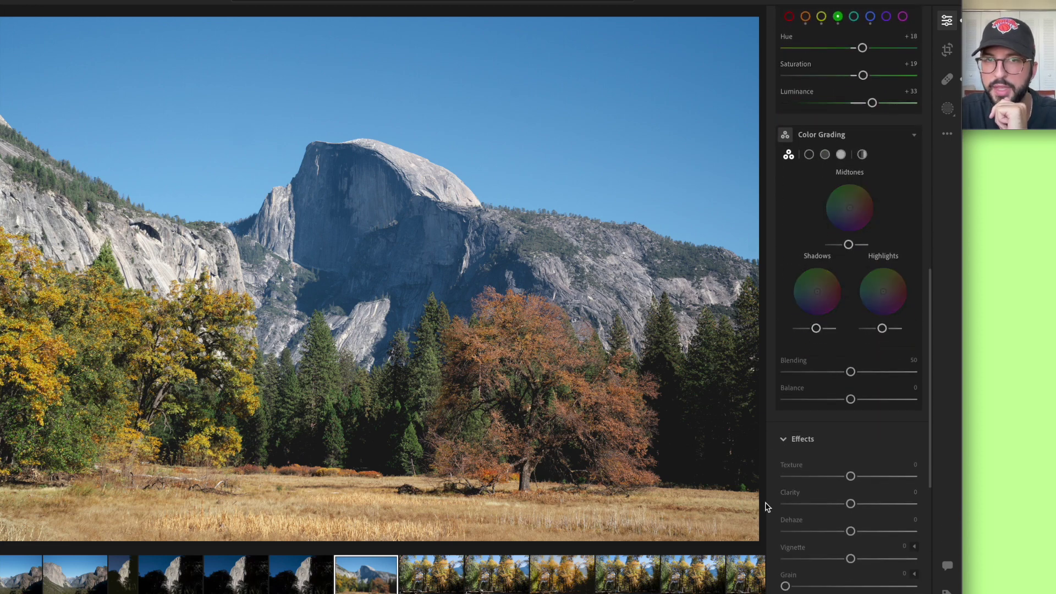
click(412, 173)
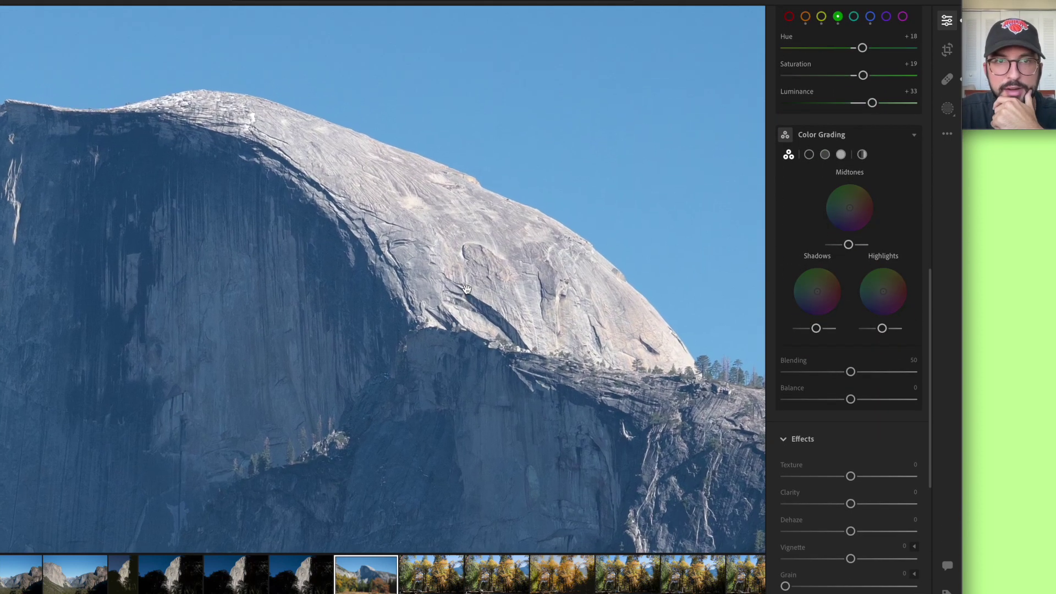
drag(583, 378, 449, 302)
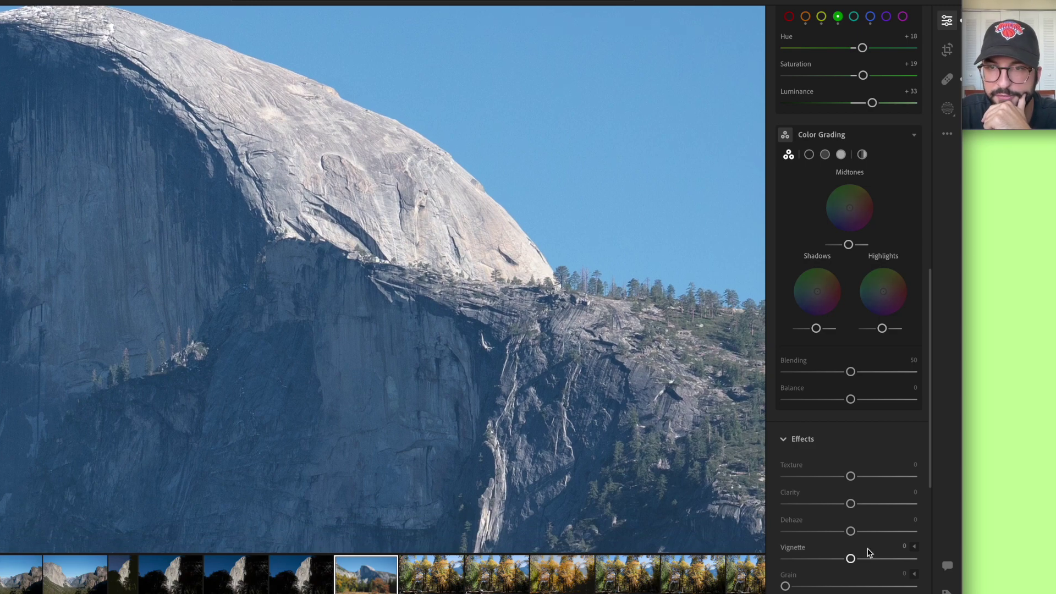
mouse_move(851, 530)
mouse_down()
mouse_move(873, 532)
mouse_move(829, 530)
mouse_move(851, 535)
mouse_up()
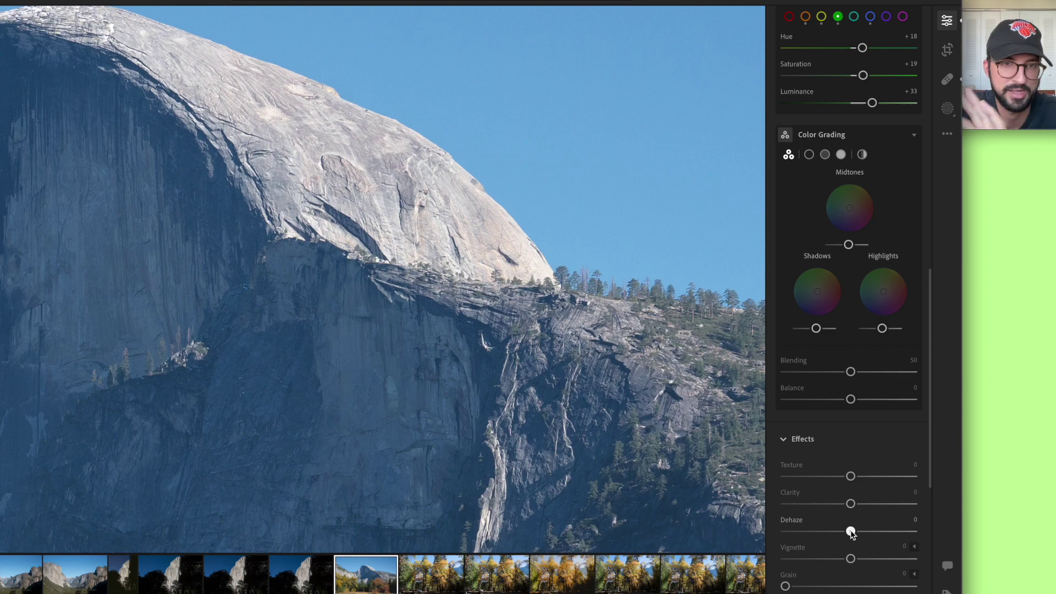
drag(851, 534, 870, 535)
click(478, 386)
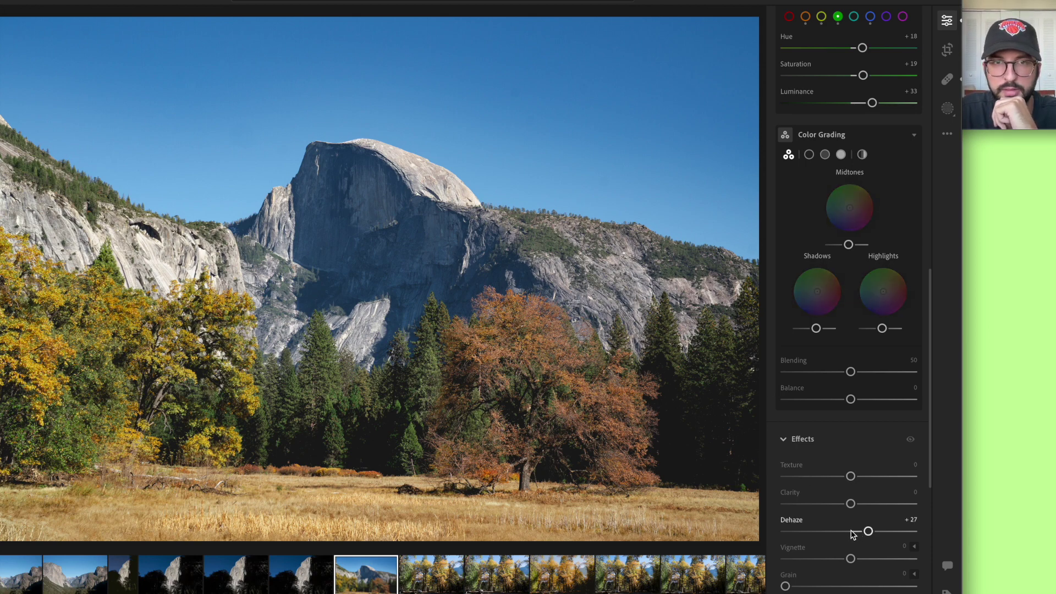
drag(867, 531, 870, 530)
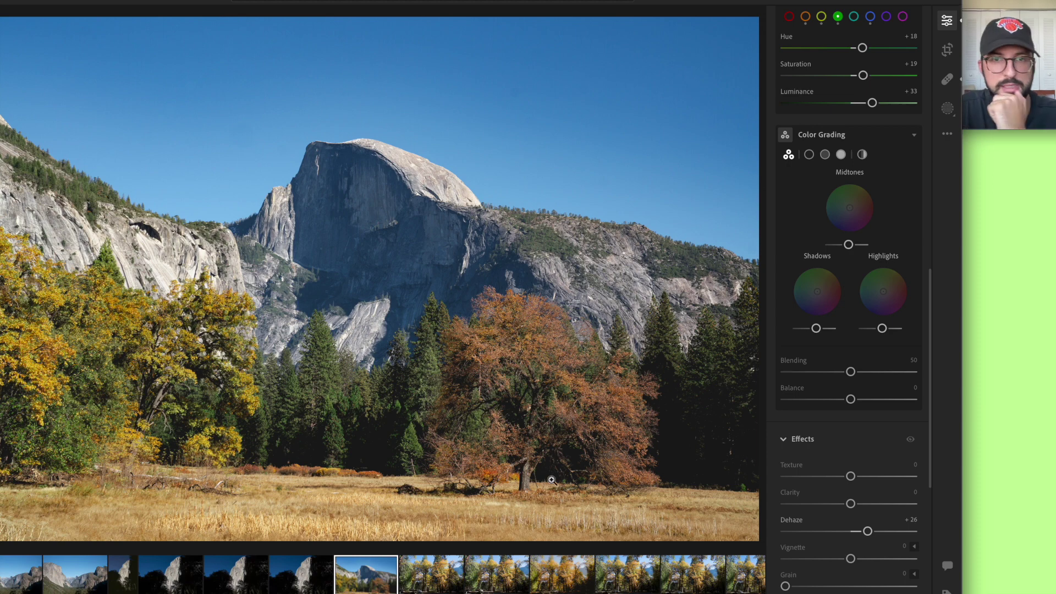
Compare the edited photo repeatedly with the original
scroll(820, 379, up, 10)
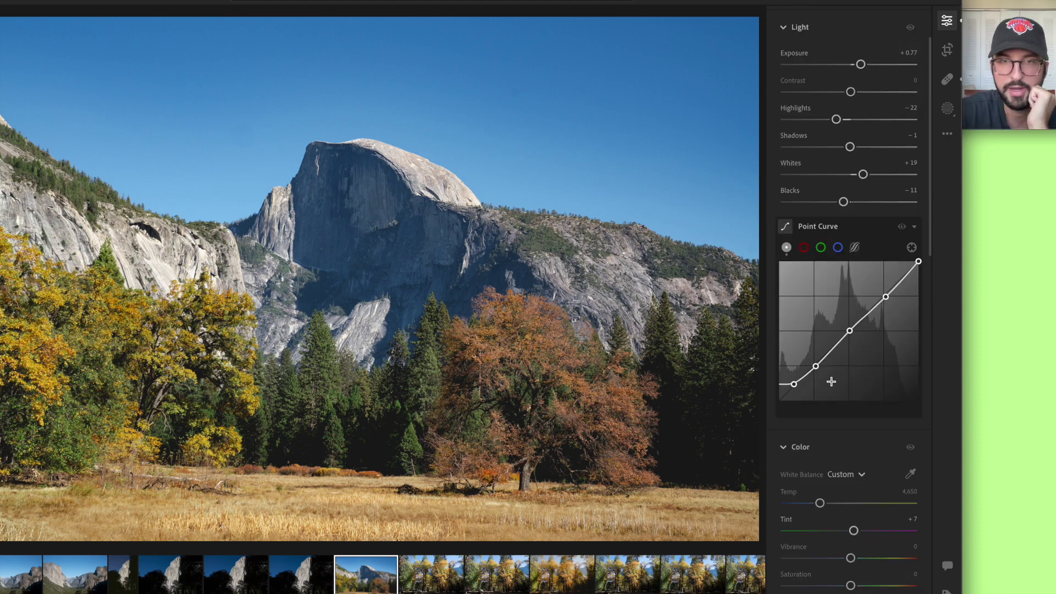
key(backslash)
key(backslash)
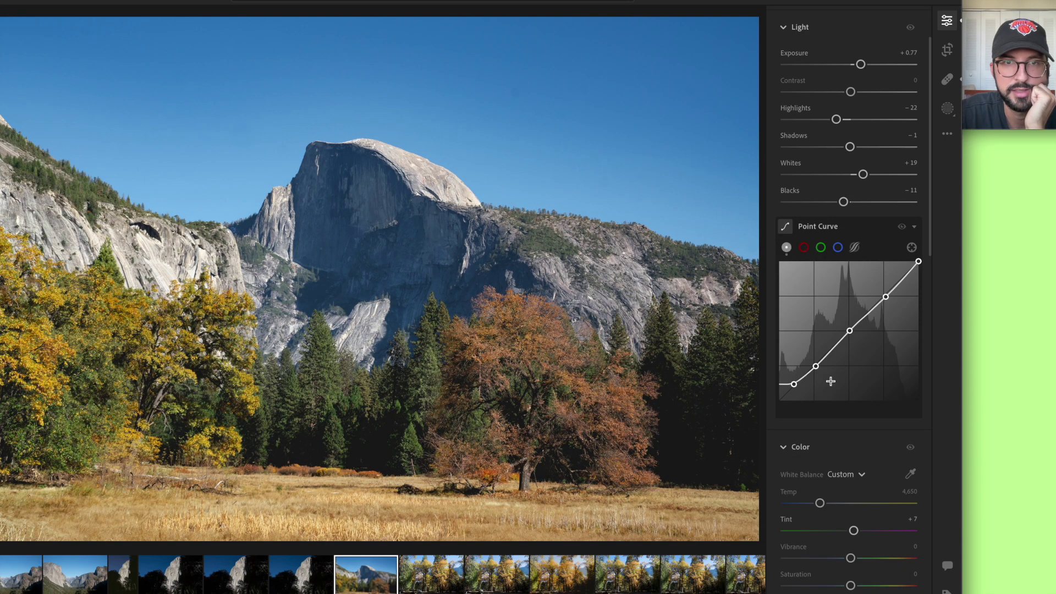
key(backslash)
key(backslash)
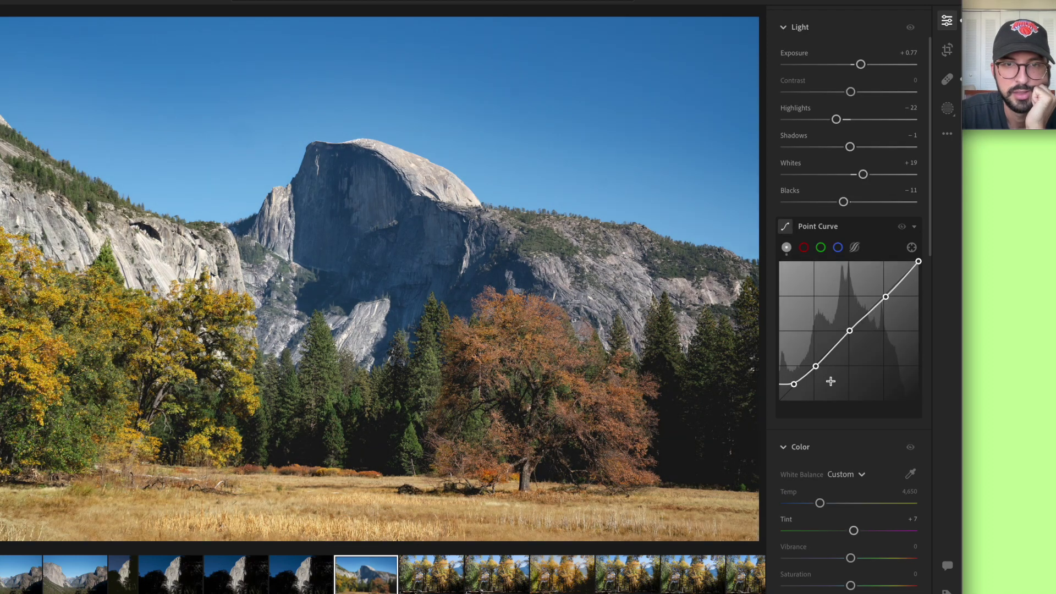
key(backslash)
key(backslash)
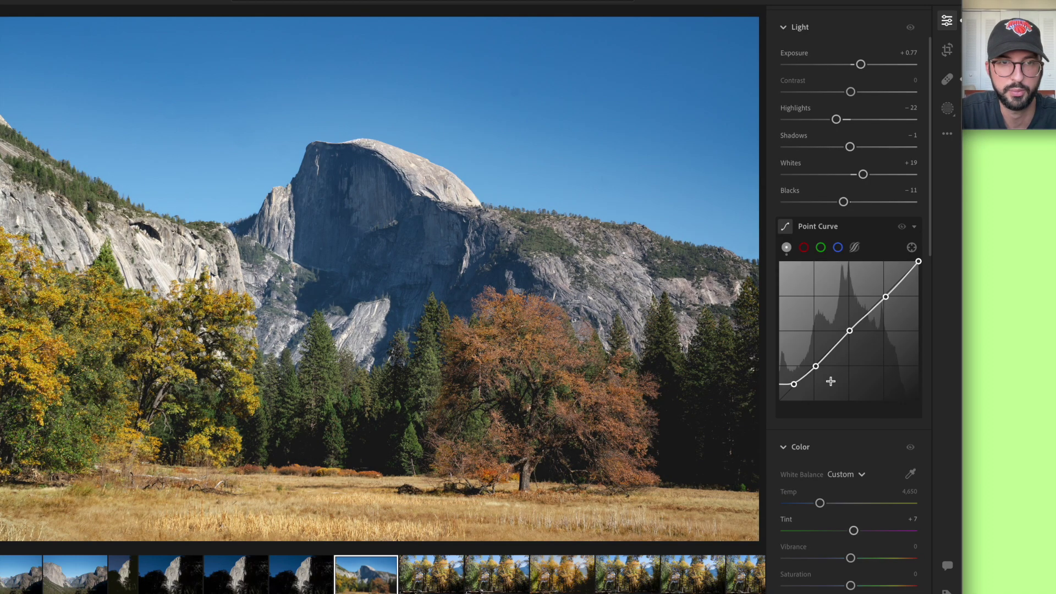
key(backslash)
key(backslash)
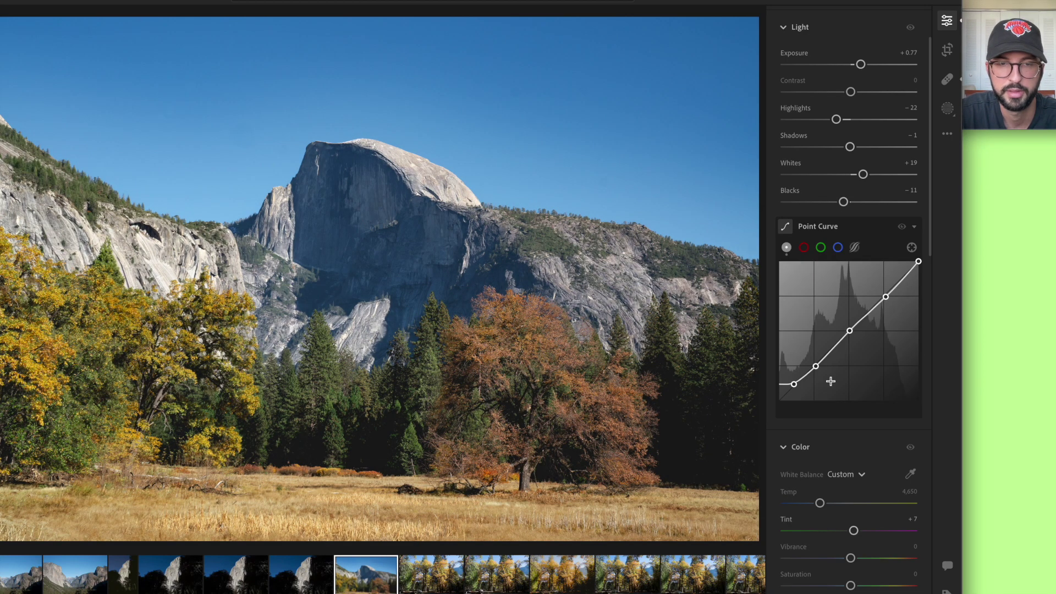
key(backslash)
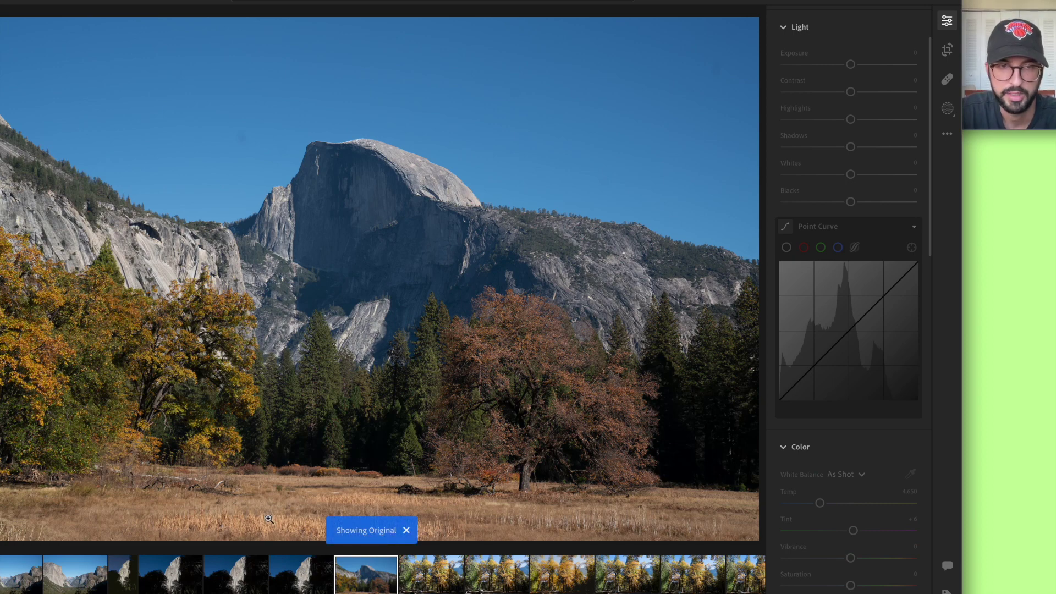
key(backslash)
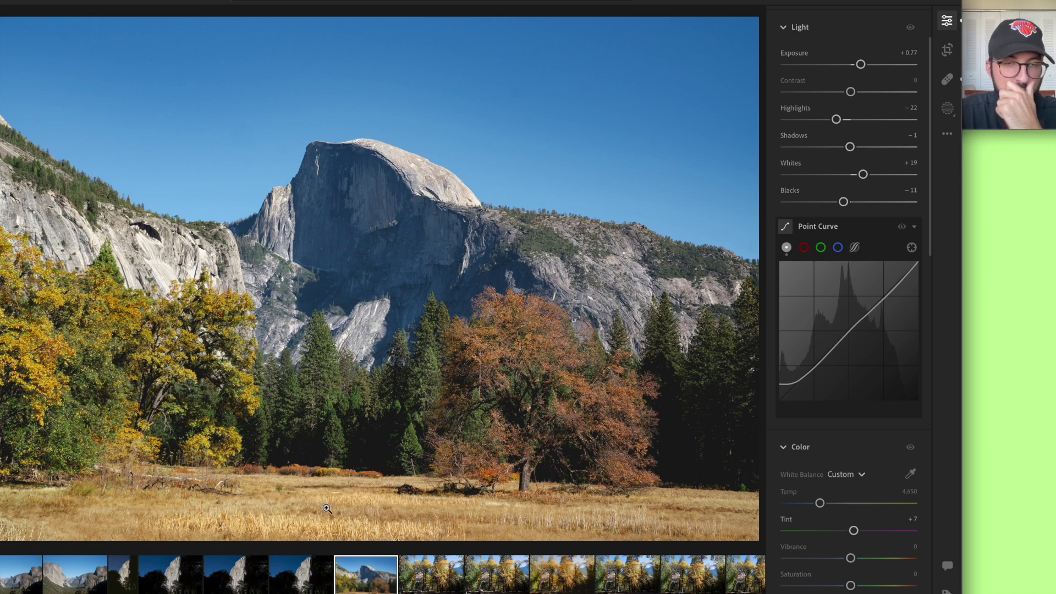
In the Color Mixer, set red luminance to +10 and yellow saturation to -41
scroll(866, 410, down, 10)
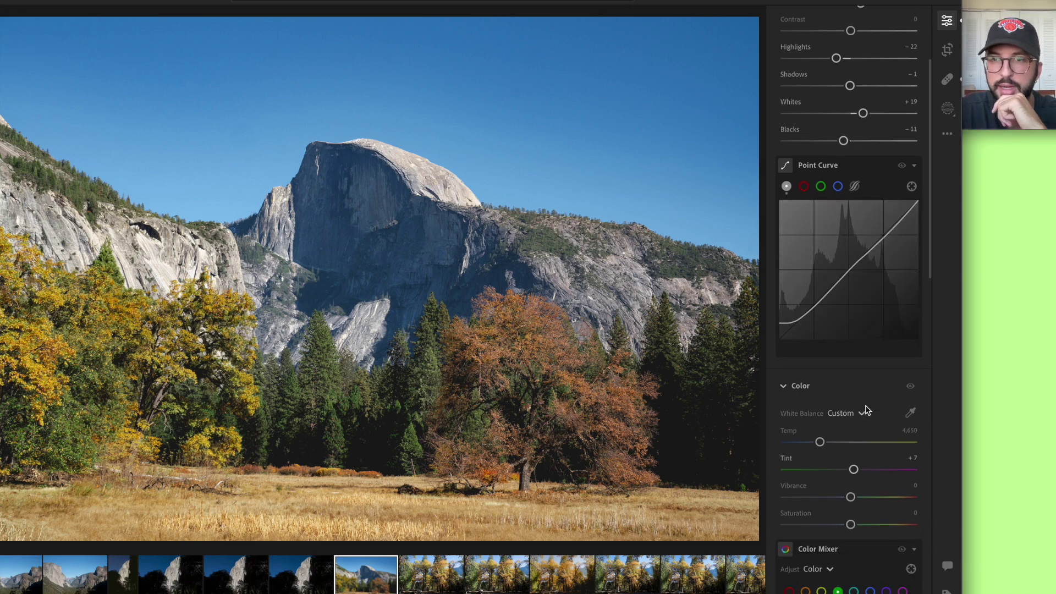
scroll(866, 410, up, 1)
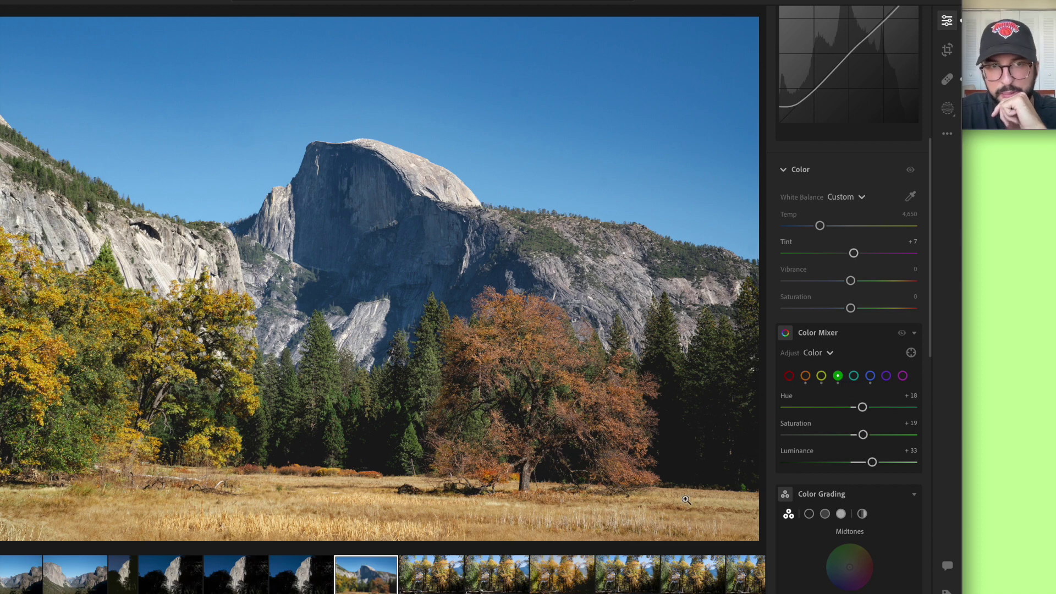
click(792, 377)
mouse_move(850, 462)
mouse_down()
mouse_move(830, 463)
mouse_move(900, 448)
mouse_move(824, 463)
mouse_move(999, 427)
mouse_move(741, 471)
mouse_move(657, 464)
mouse_move(811, 435)
mouse_move(856, 463)
mouse_up()
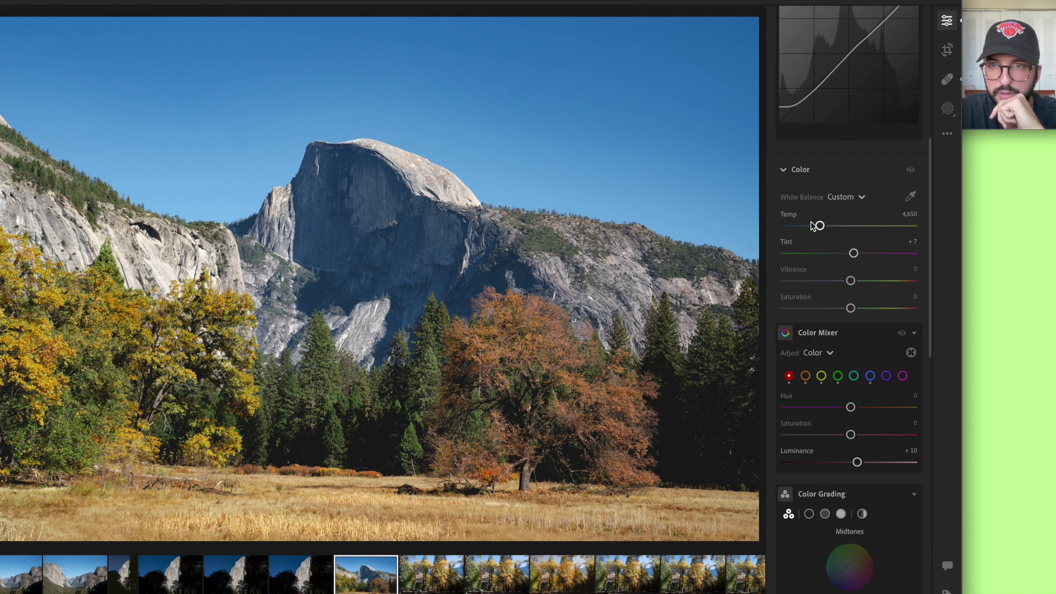
click(821, 376)
mouse_move(837, 434)
mouse_down()
mouse_move(809, 436)
mouse_move(843, 437)
mouse_move(824, 437)
mouse_up()
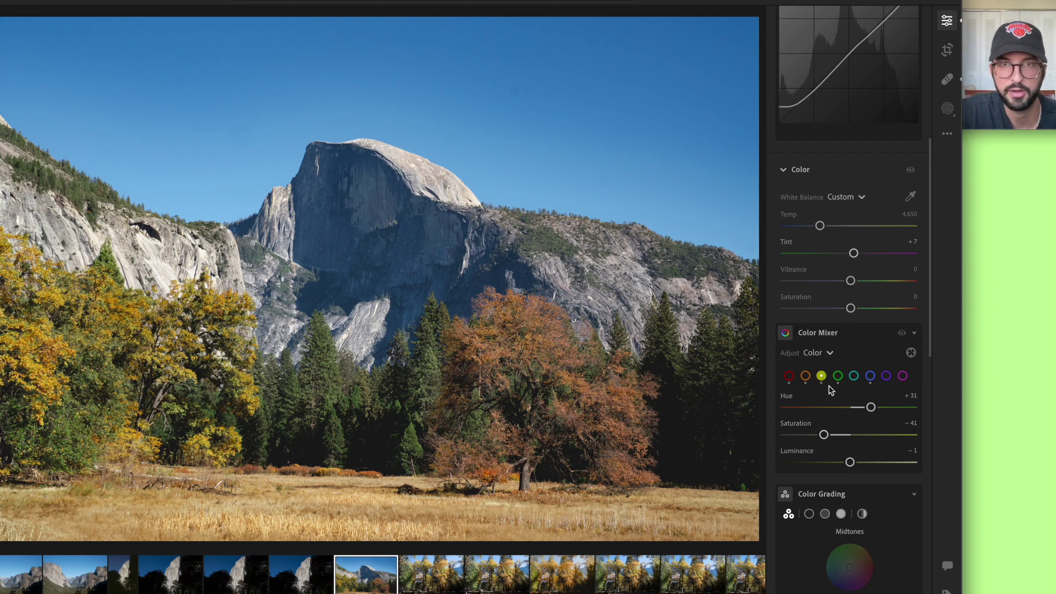
Try a subtle yellow tint on the highlights in Color Grading and strengthen it slightly
scroll(830, 476, down, 4)
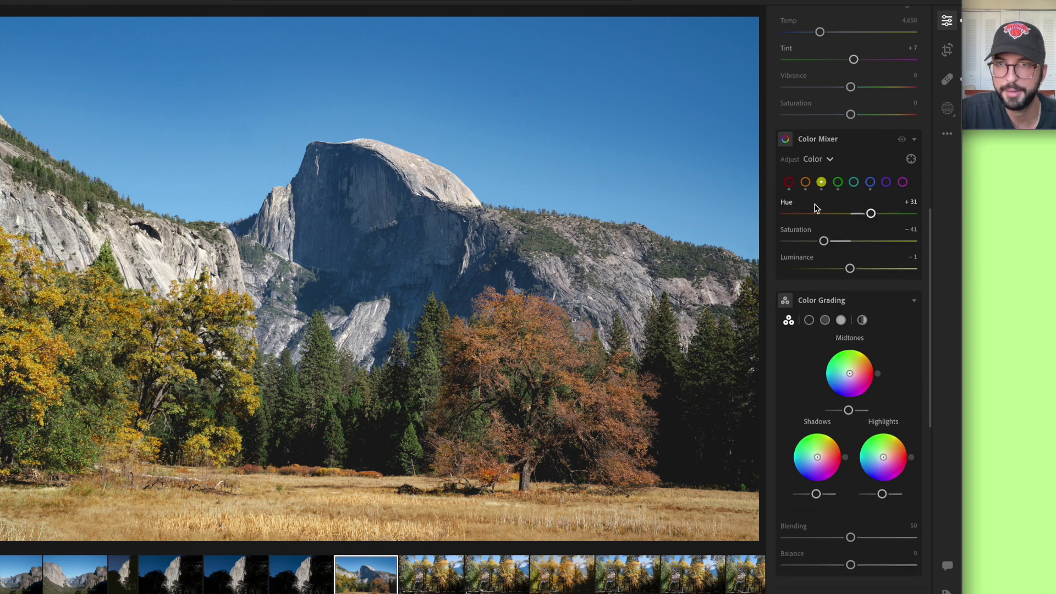
scroll(819, 138, up, 1)
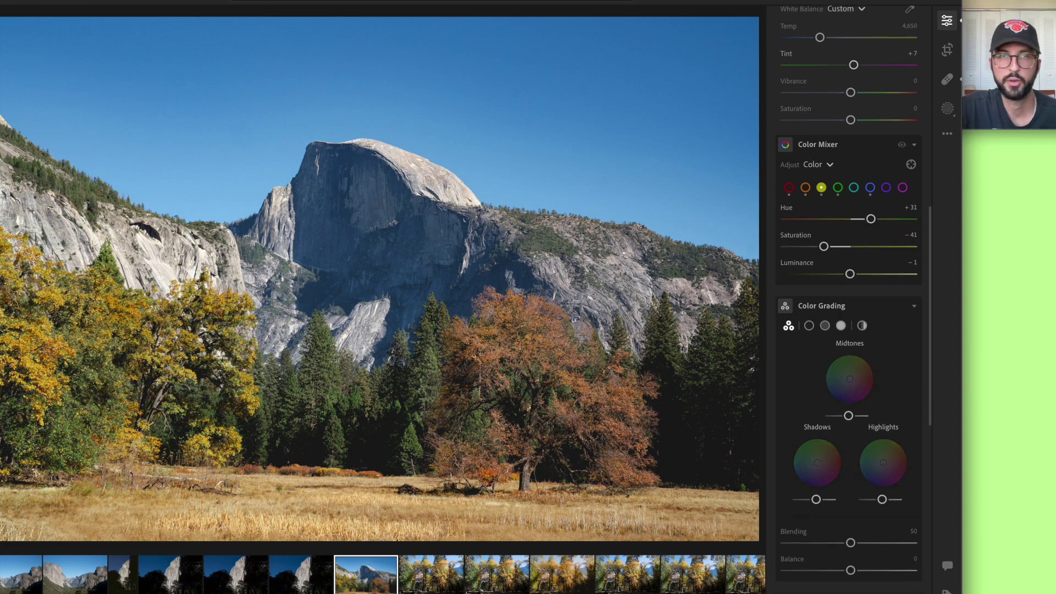
scroll(831, 373, down, 1)
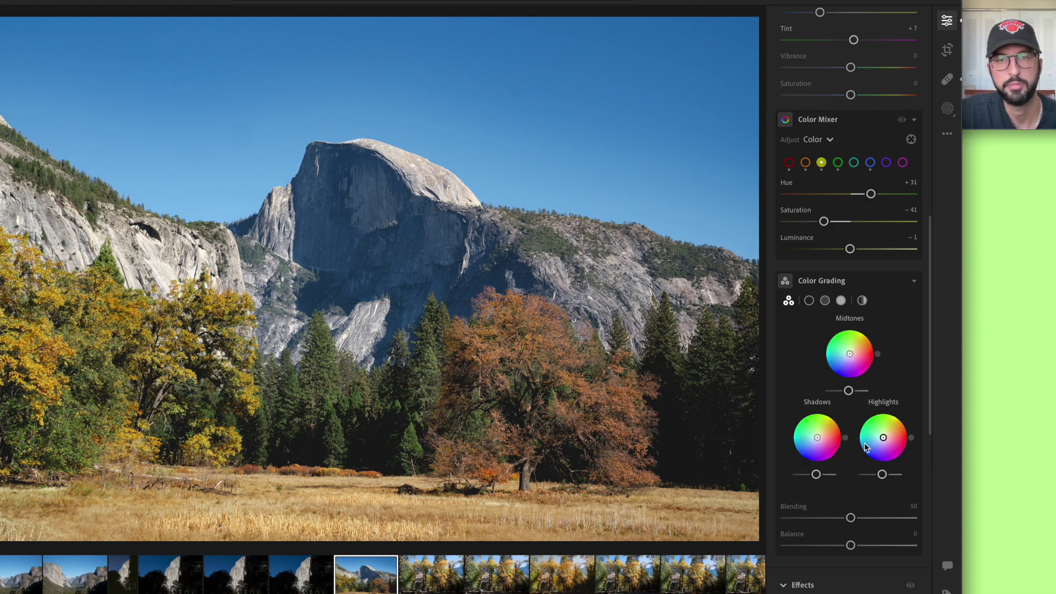
click(883, 439)
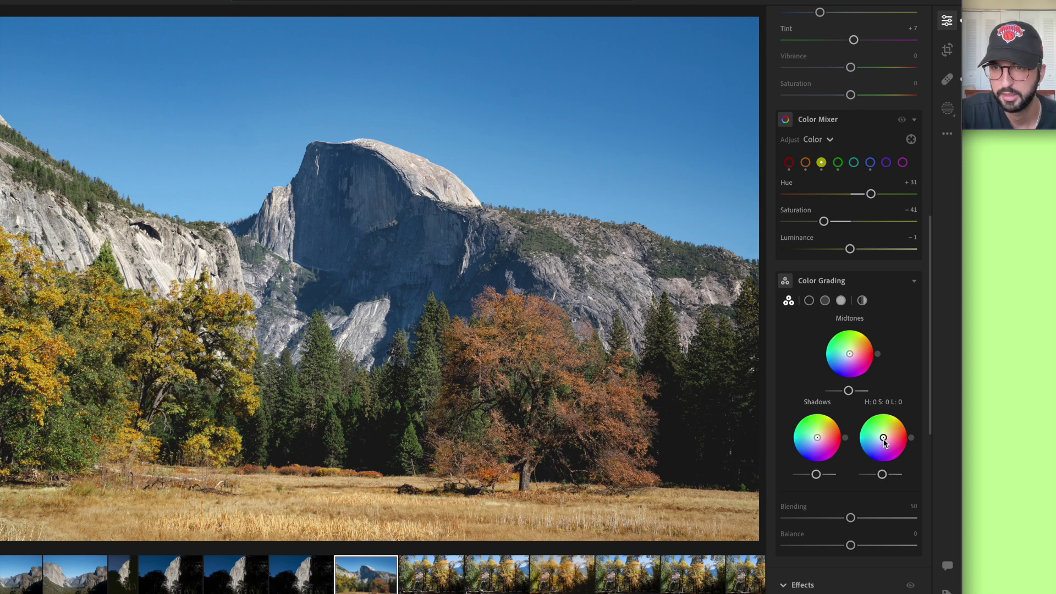
drag(883, 442, 909, 408)
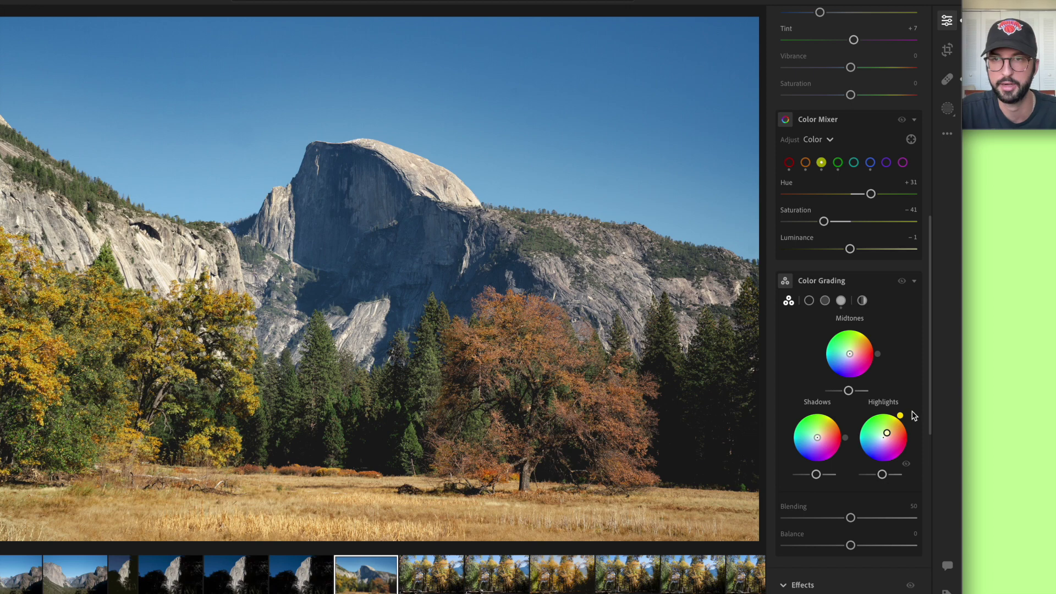
mouse_move(887, 436)
drag(887, 436, 889, 433)
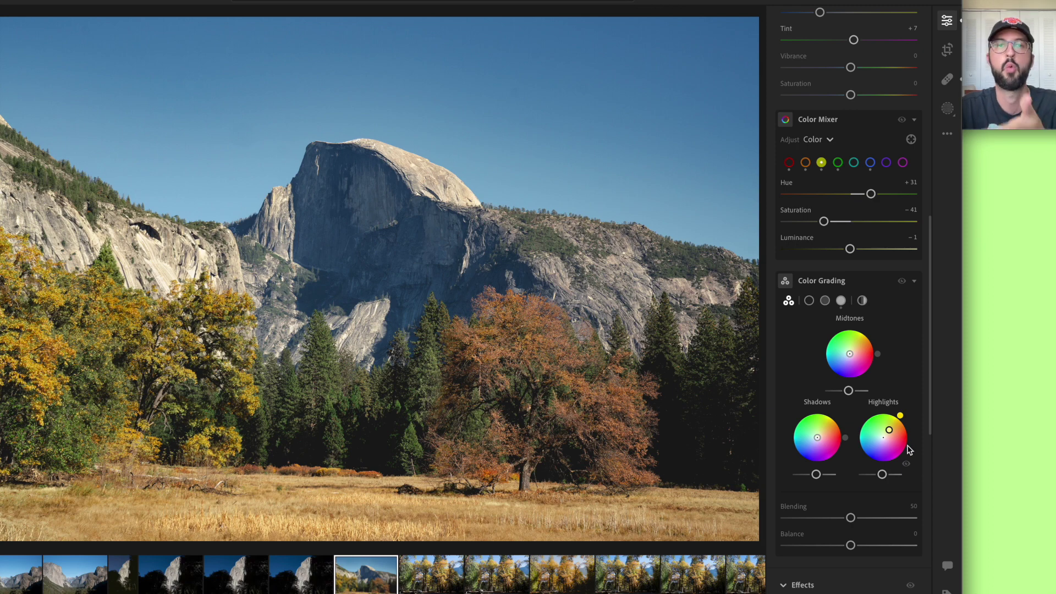
Try a green highlights tint in Color Grading, reduced to hue 156 and saturation 10
mouse_move(902, 419)
drag(901, 418, 849, 422)
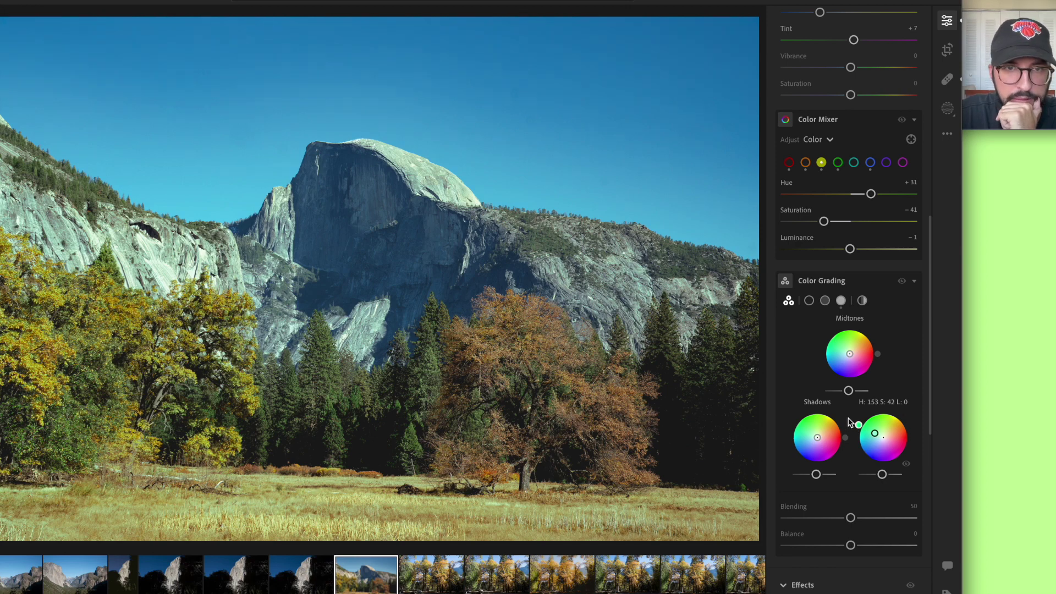
drag(850, 422, 880, 437)
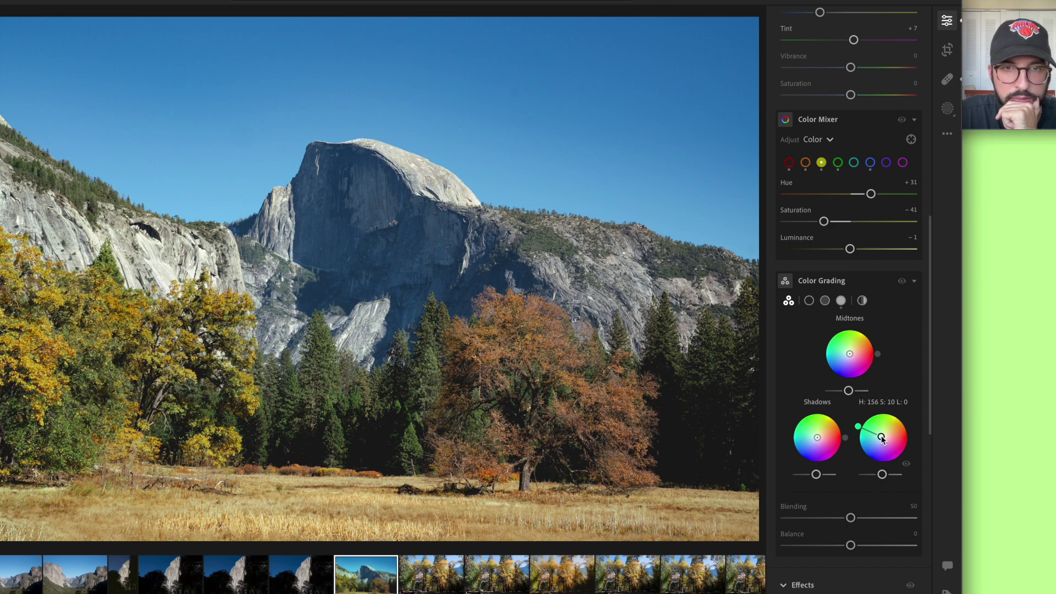
Try an orange highlights tint in Color Grading, toned down to hue 36 and saturation 13
drag(856, 429, 899, 430)
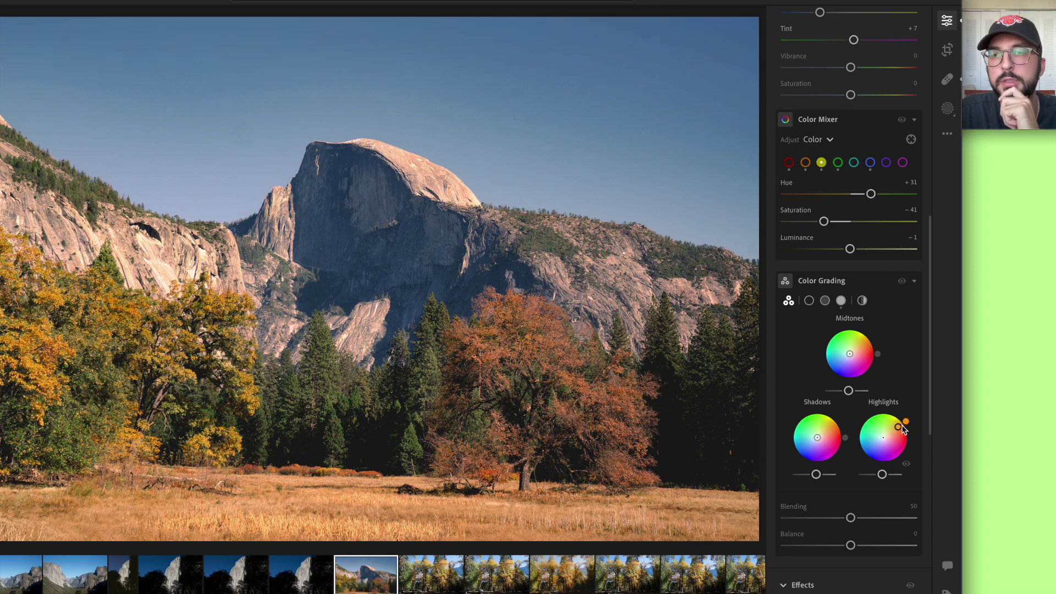
drag(899, 430, 886, 438)
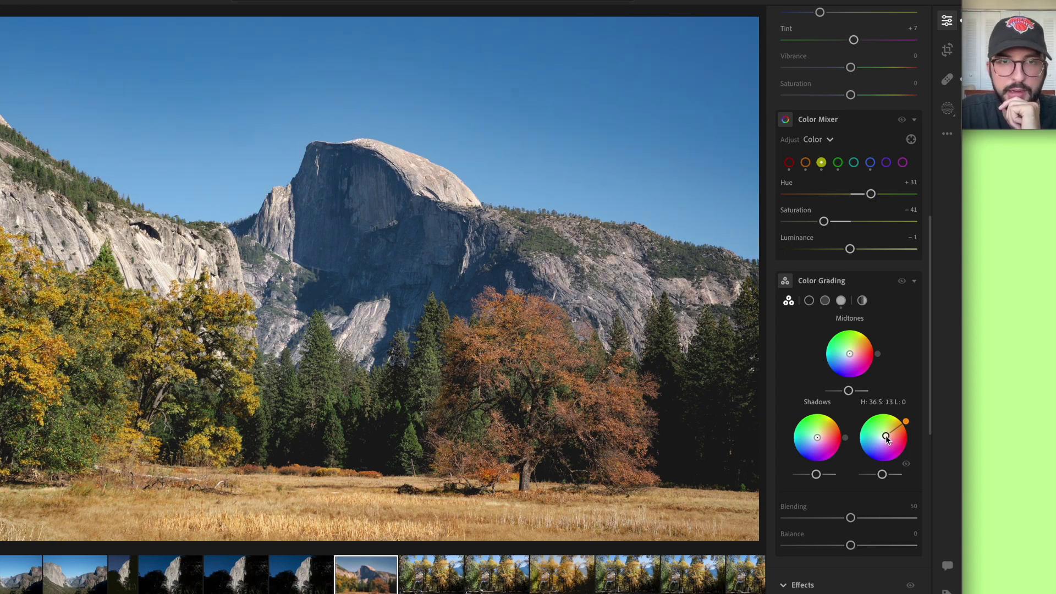
drag(886, 438, 886, 438)
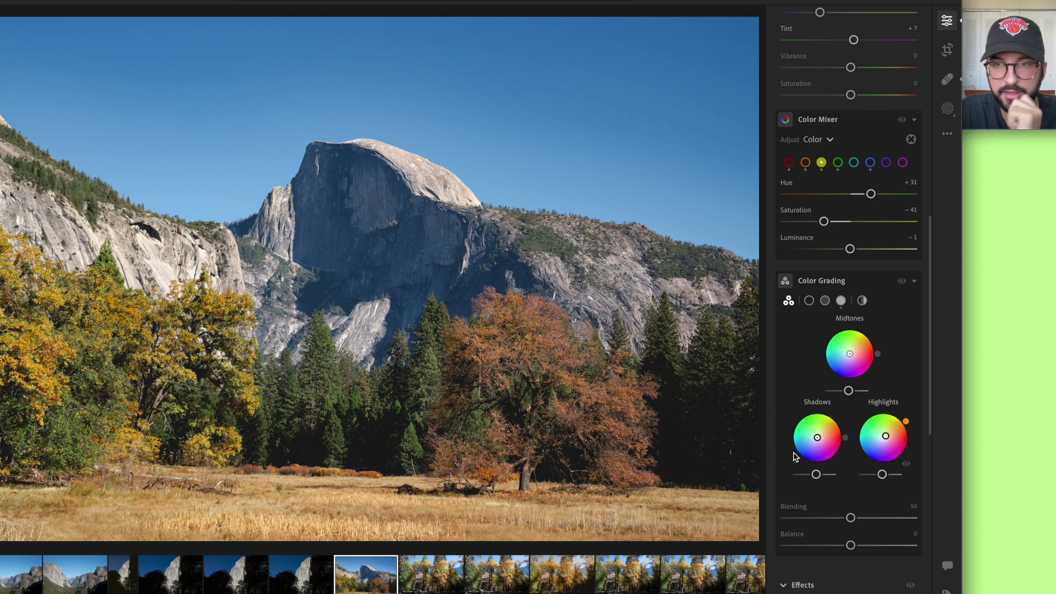
Give the shadows a subtle warm orange tint at hue 42 and turn the highlights tint to blue
mouse_move(818, 438)
mouse_down()
mouse_move(792, 459)
mouse_move(790, 445)
mouse_move(801, 459)
mouse_move(858, 447)
mouse_move(862, 400)
mouse_move(806, 395)
mouse_move(792, 414)
mouse_move(847, 414)
mouse_move(820, 434)
mouse_up()
drag(908, 425, 851, 474)
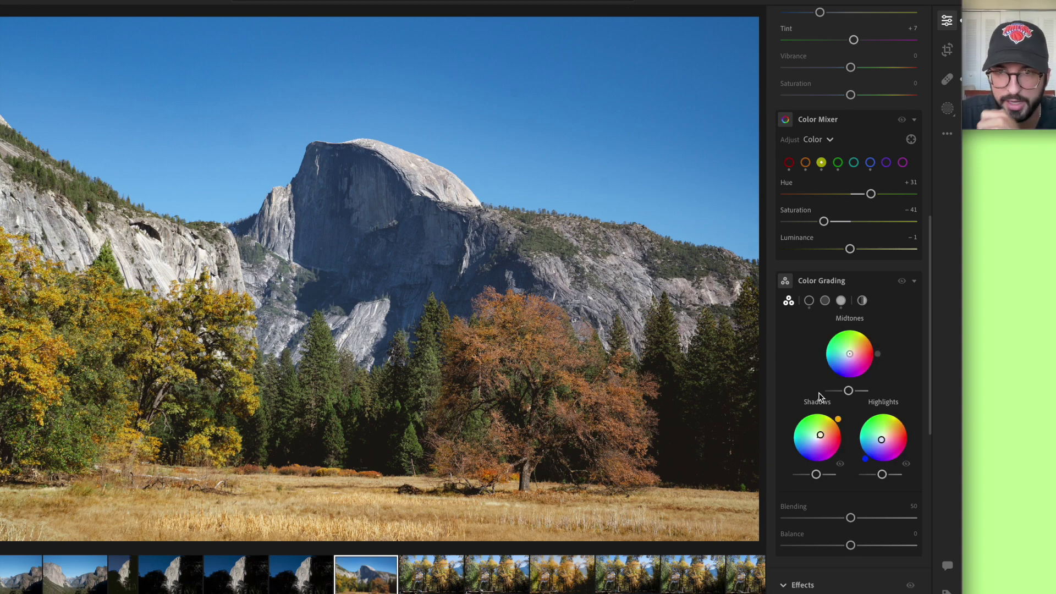
drag(821, 437, 819, 435)
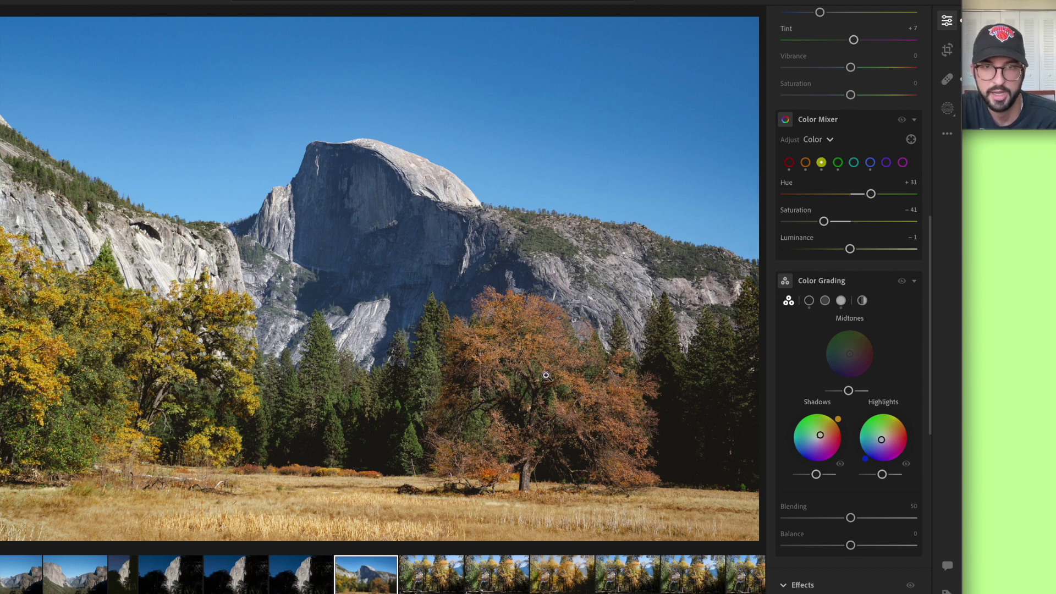
drag(820, 435, 830, 430)
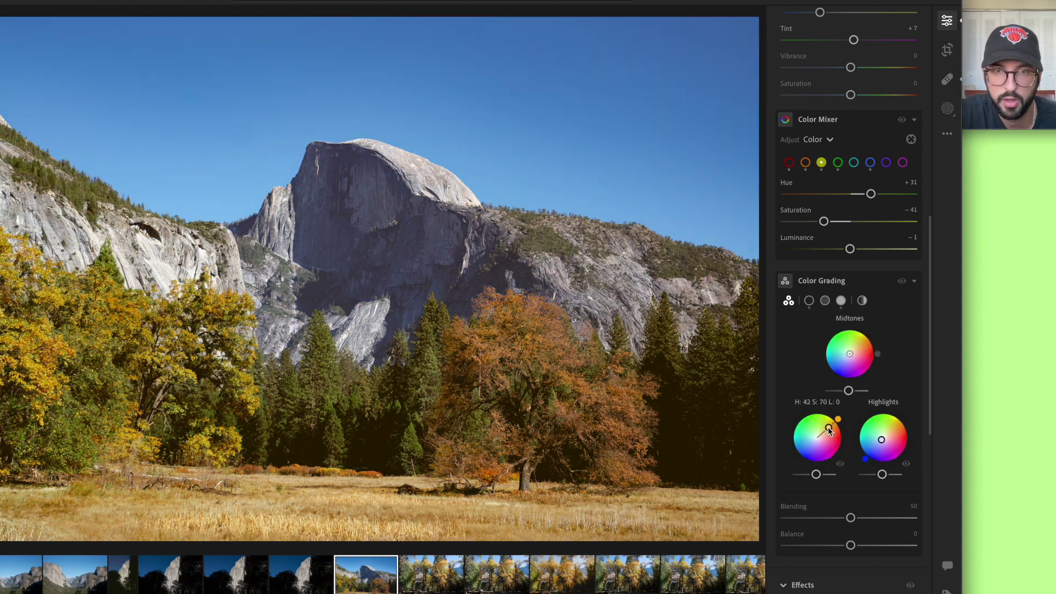
mouse_move(825, 435)
mouse_down()
mouse_move(832, 430)
mouse_move(822, 437)
mouse_up()
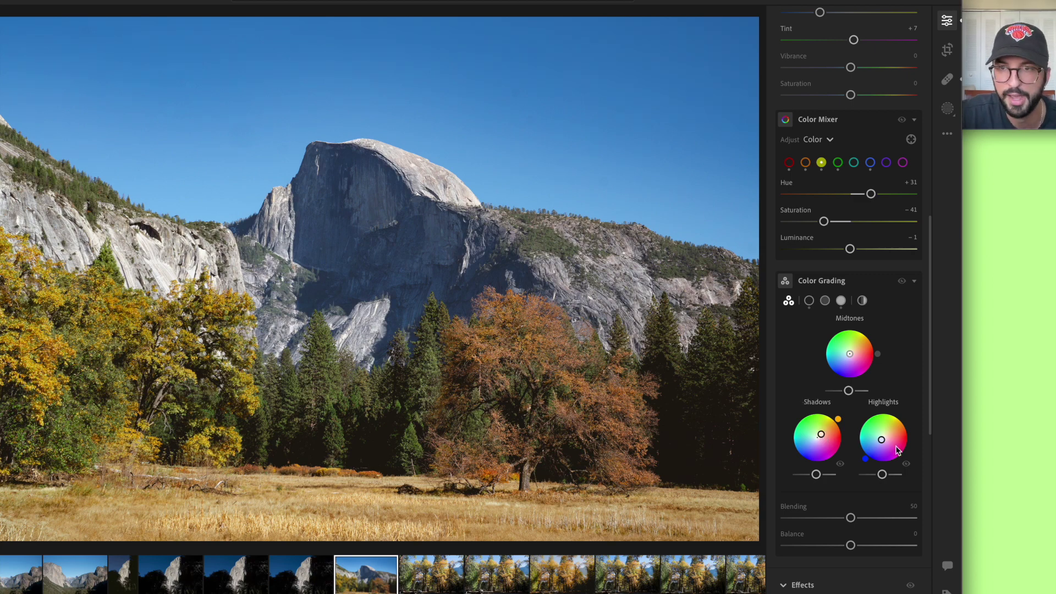
Strengthen the blue highlights tint to hue 229 and saturation about 26, and compare the photo with the original
drag(881, 444, 880, 447)
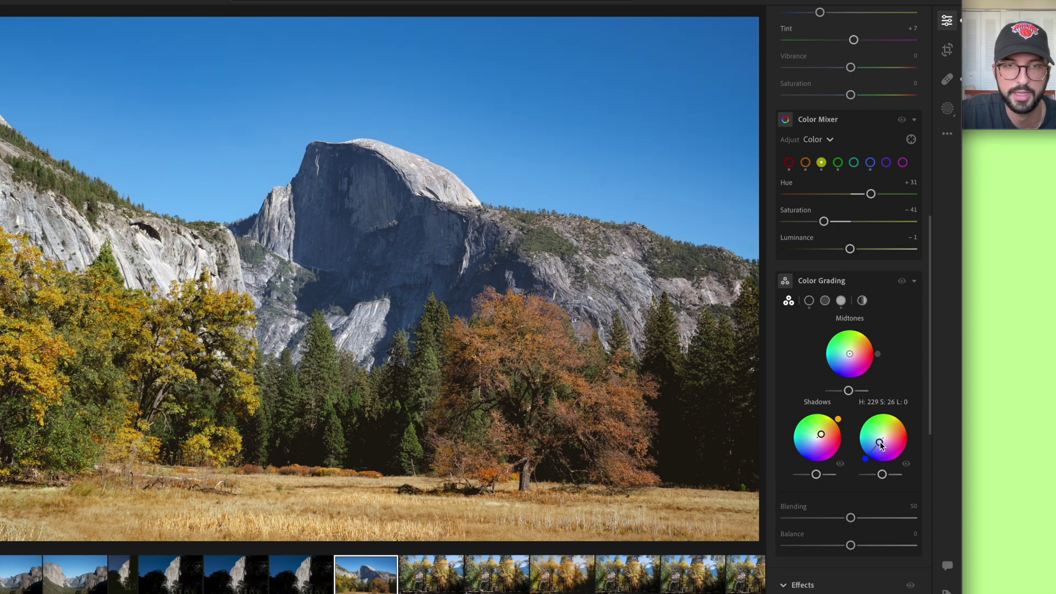
drag(880, 446, 879, 445)
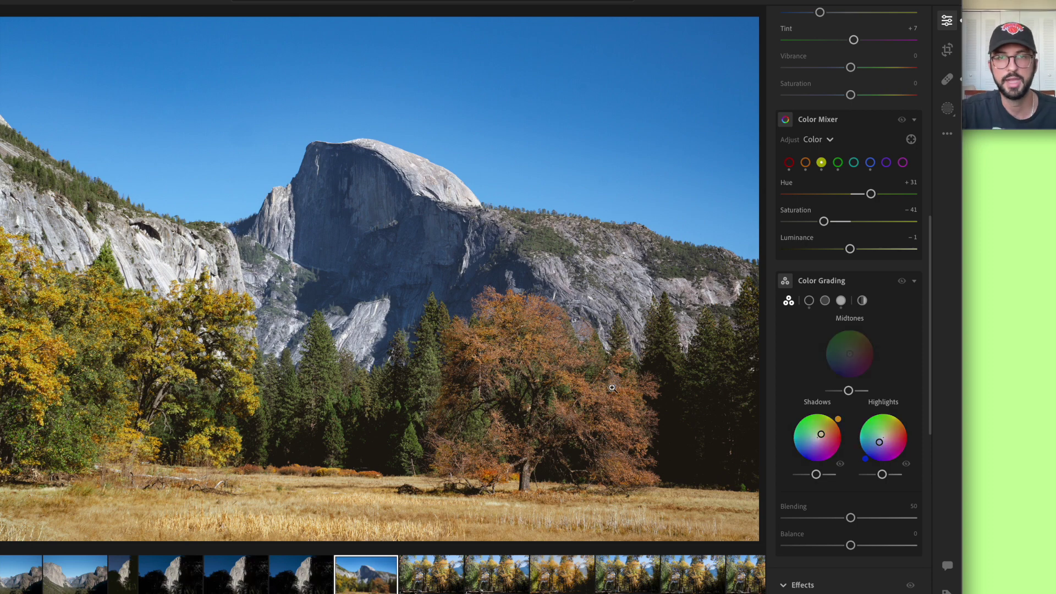
key(backslash)
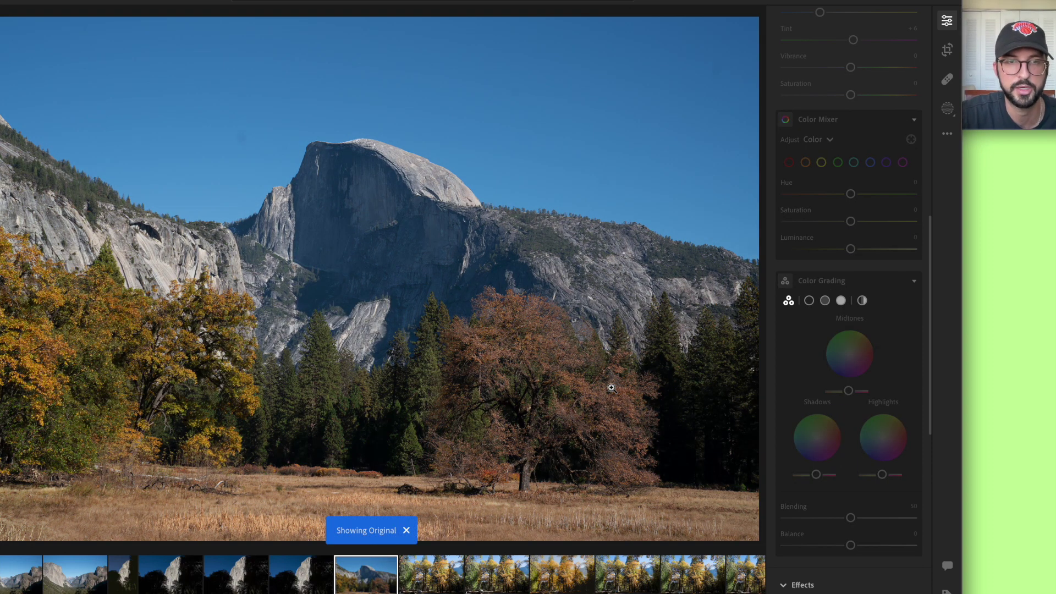
Compare the color-graded photo with the original several times
key(backslash)
key(backslash)
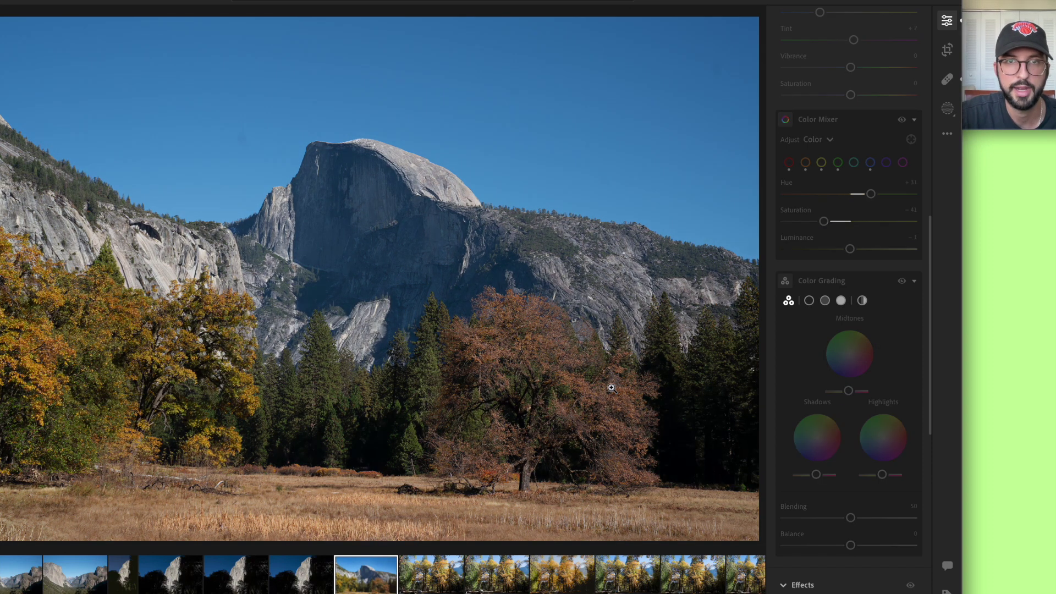
key(backslash)
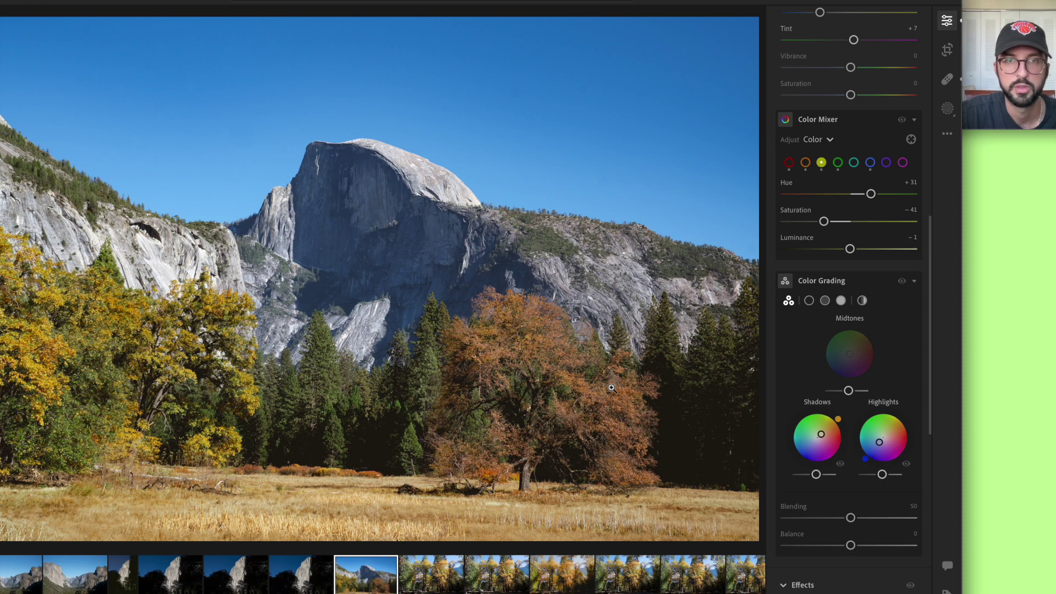
key(backslash)
key(backslash)
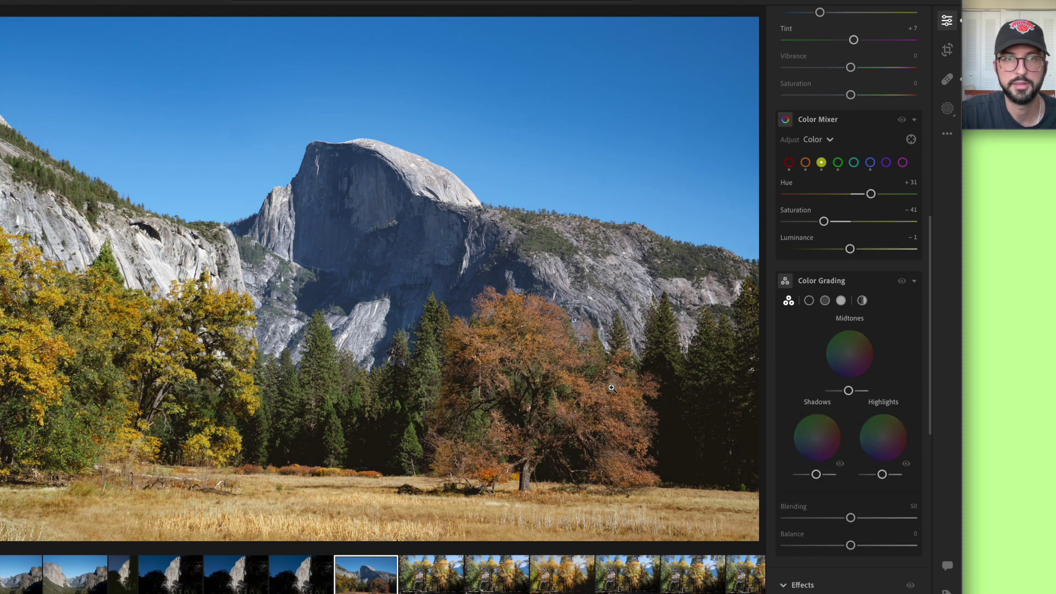
Try blue and cyan midtones tints in Color Grading, ending on a barely visible yellow-green tint near neutral
click(850, 359)
drag(850, 360, 843, 359)
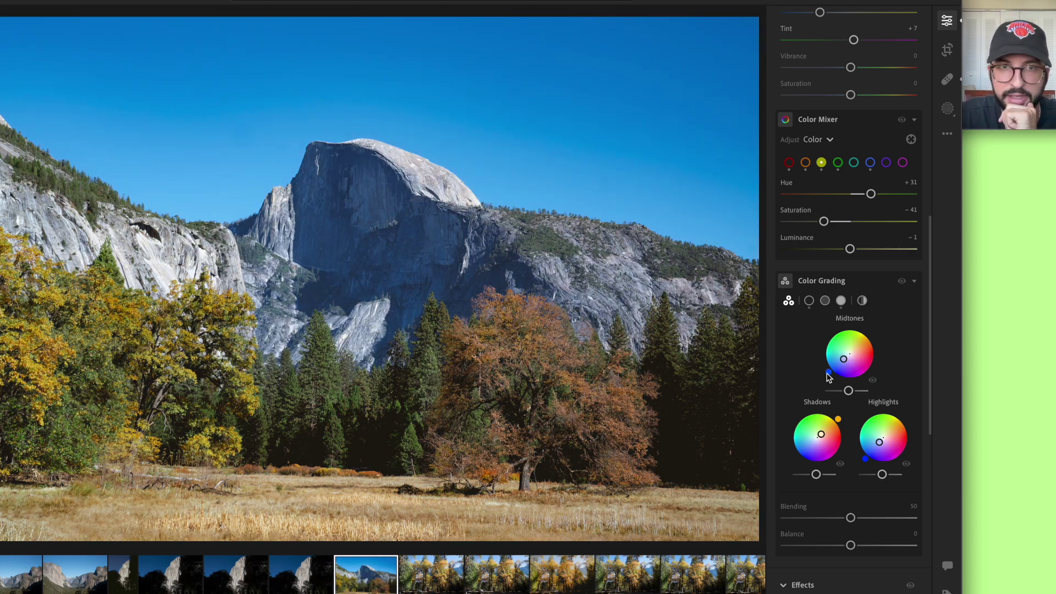
drag(828, 372, 886, 402)
key(ctrl+z)
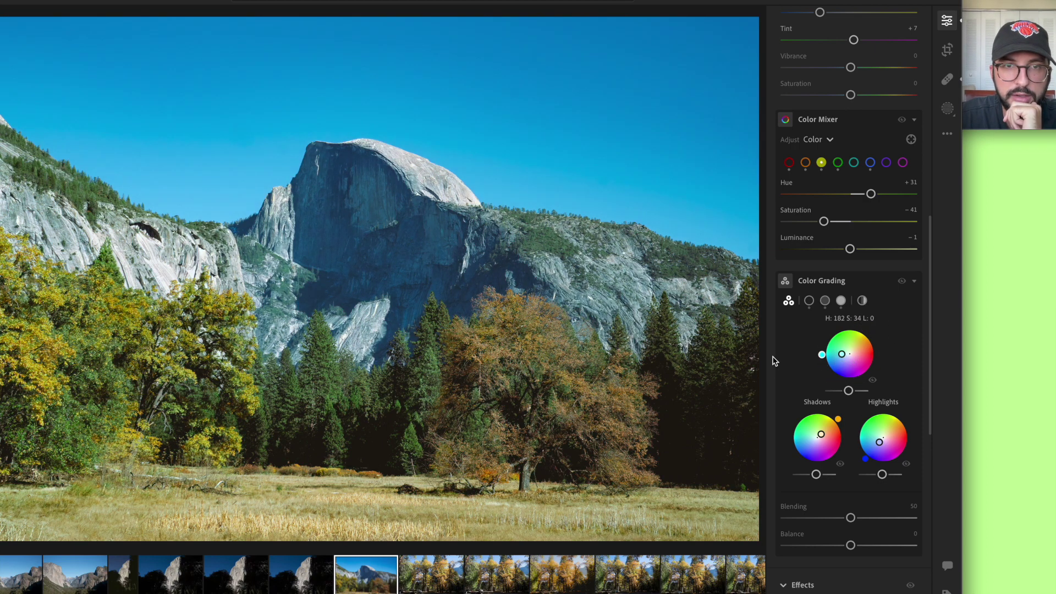
drag(823, 330, 852, 357)
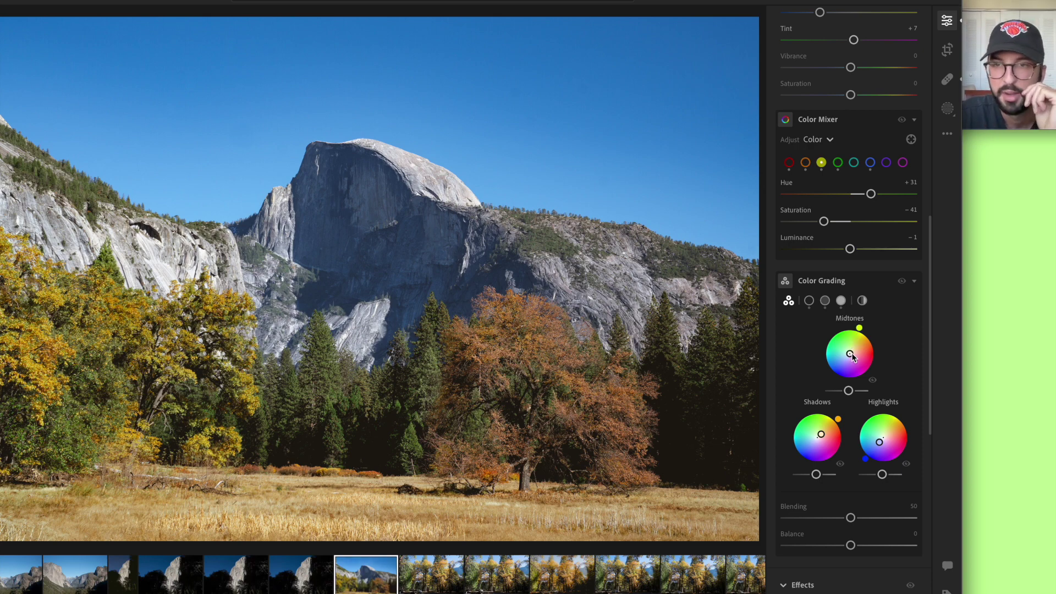
Try Clarity at +41 and inspect the Half Dome rock face up close
scroll(852, 357, down, 8)
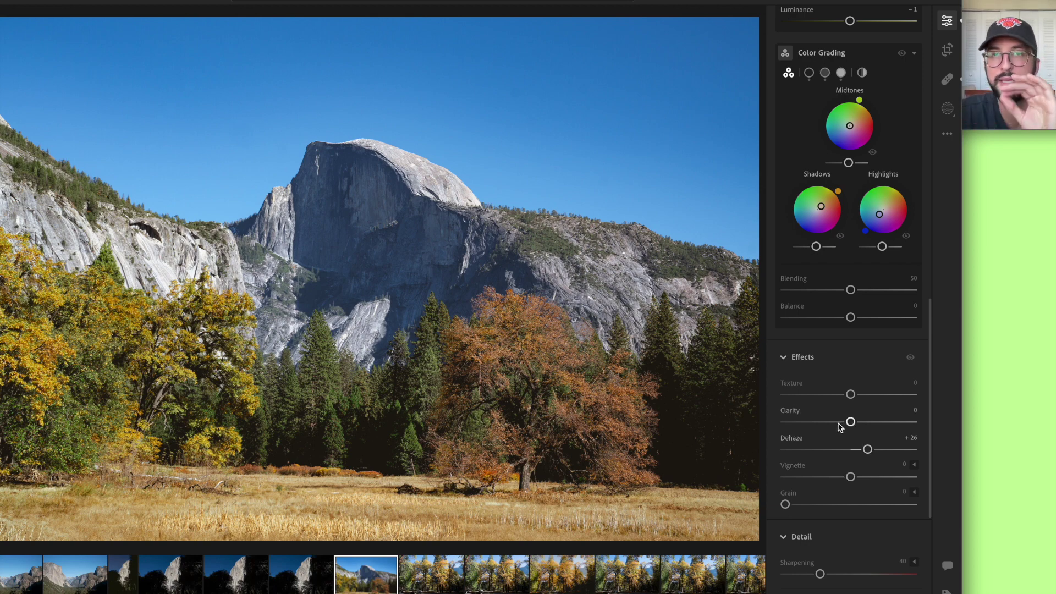
drag(850, 424, 878, 427)
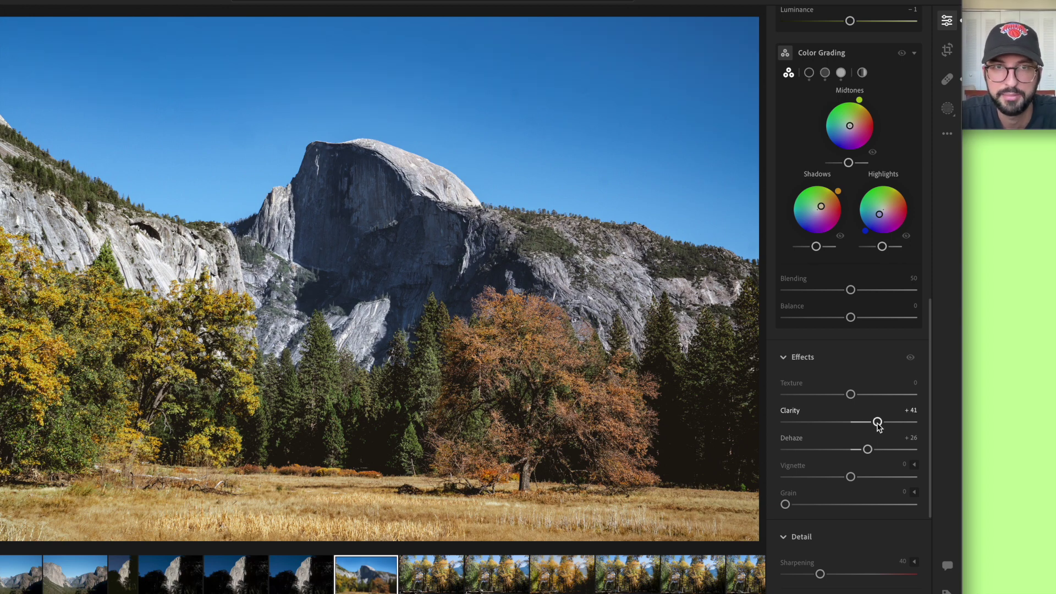
click(386, 173)
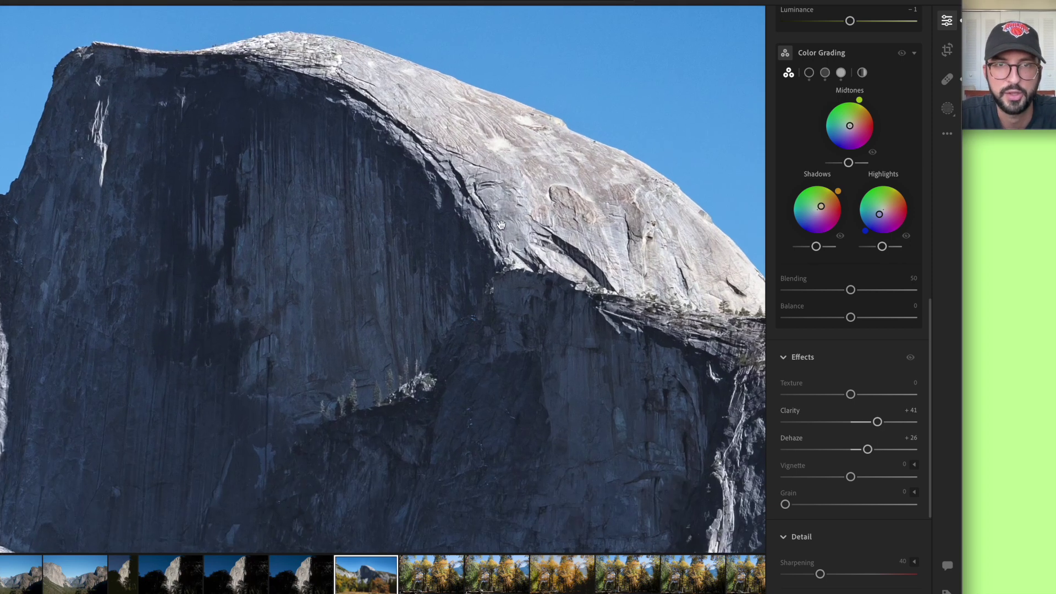
drag(498, 231, 447, 330)
click(447, 330)
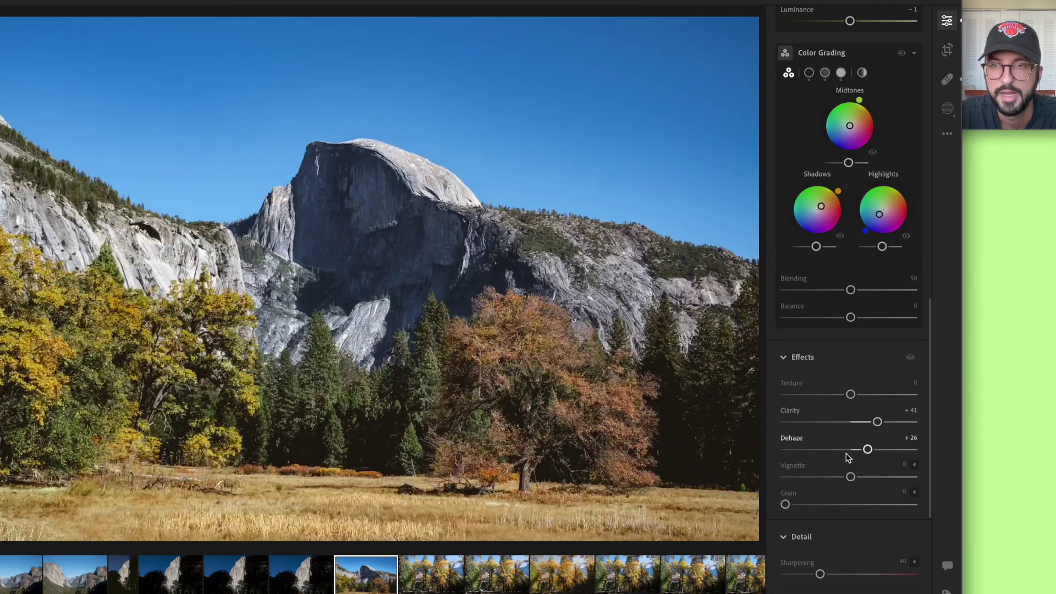
Test a strong negative Clarity of −90 and settle on a slight softening at −15
drag(875, 422, 792, 422)
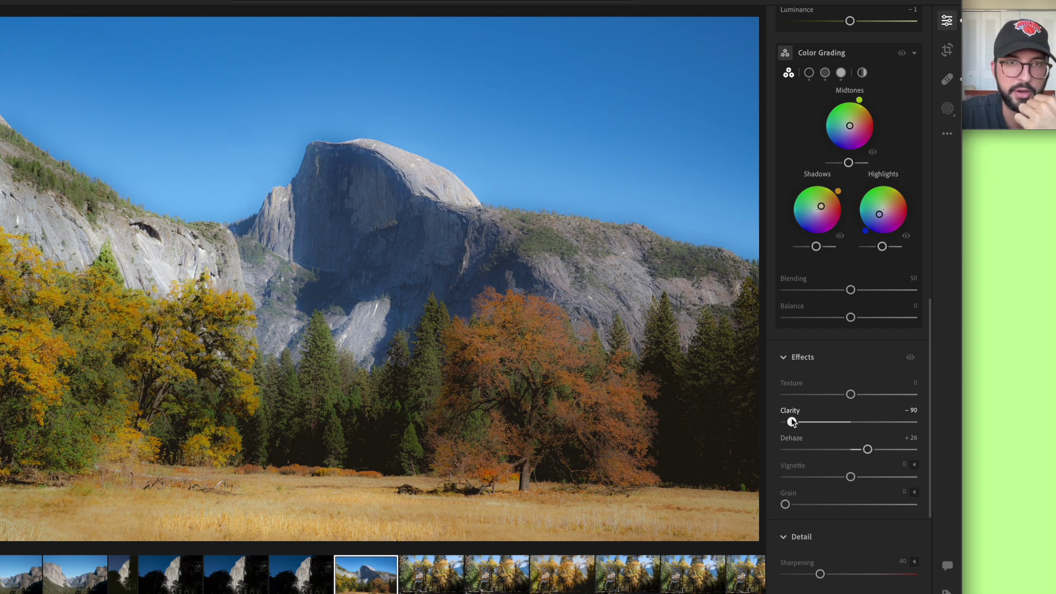
drag(791, 422, 841, 426)
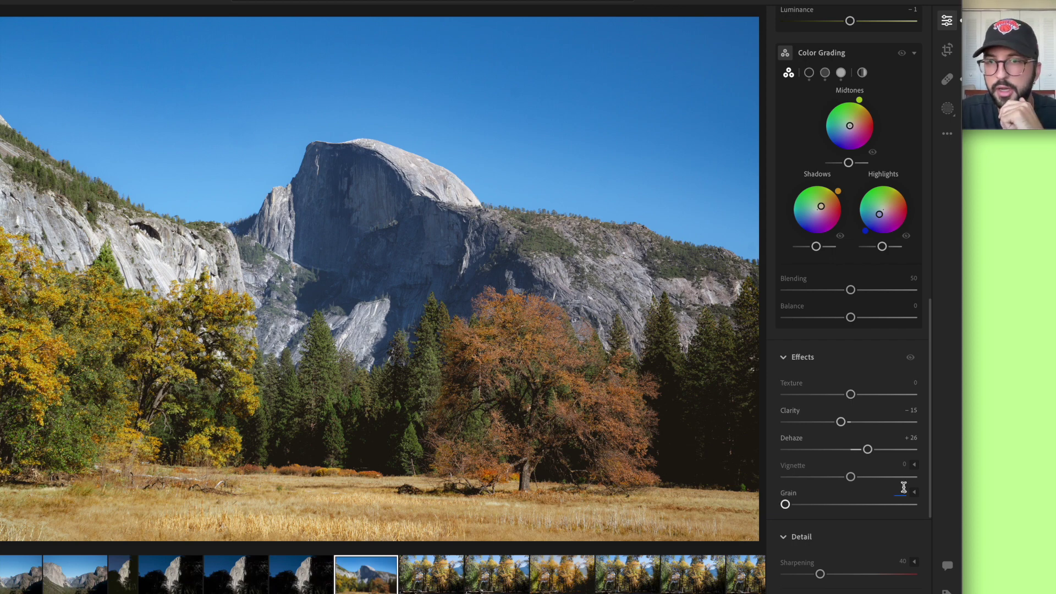
Add film grain at an amount of 35 and check it up close in the sky
scroll(902, 489, down, 1)
scroll(841, 482, down, 2)
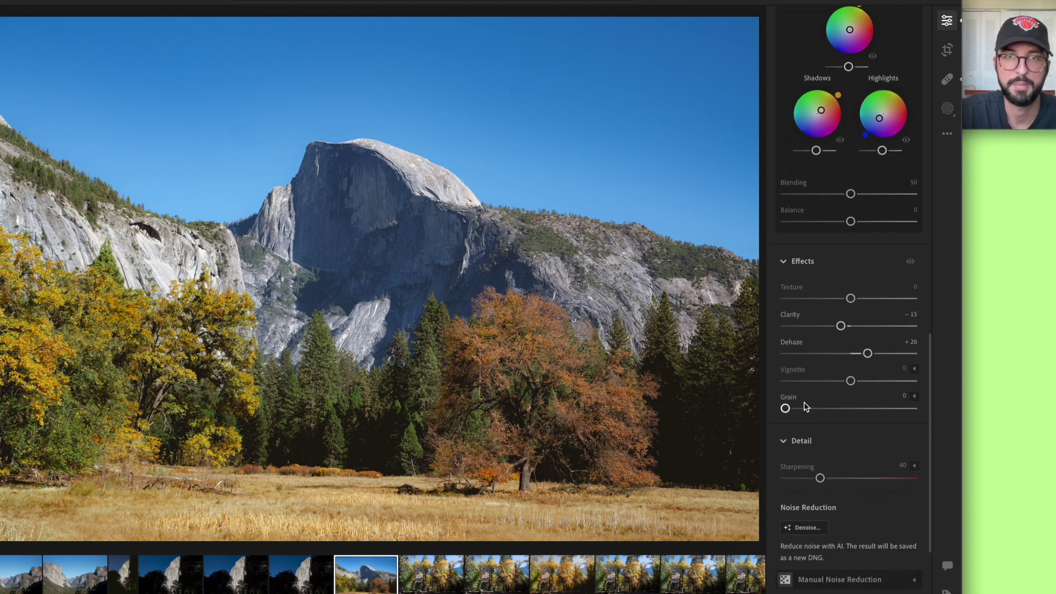
drag(816, 412, 830, 411)
click(516, 77)
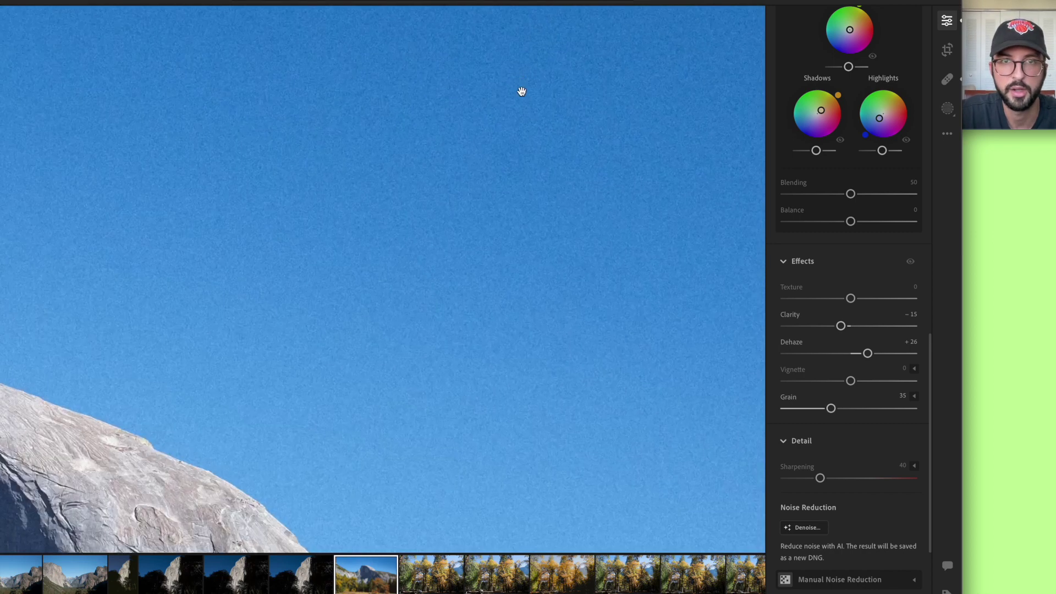
click(337, 375)
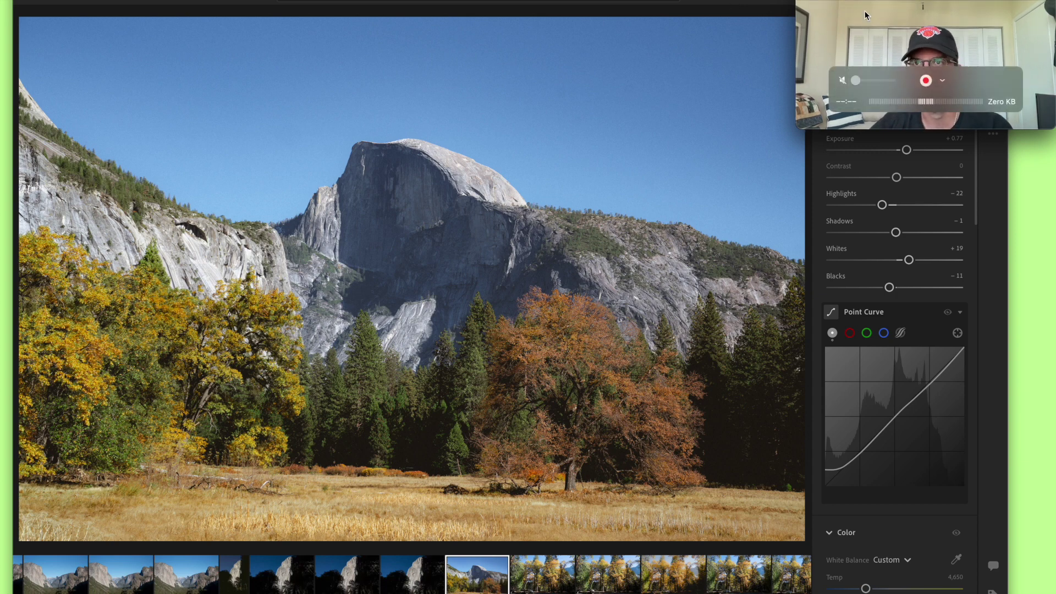
drag(862, 0, 915, 0)
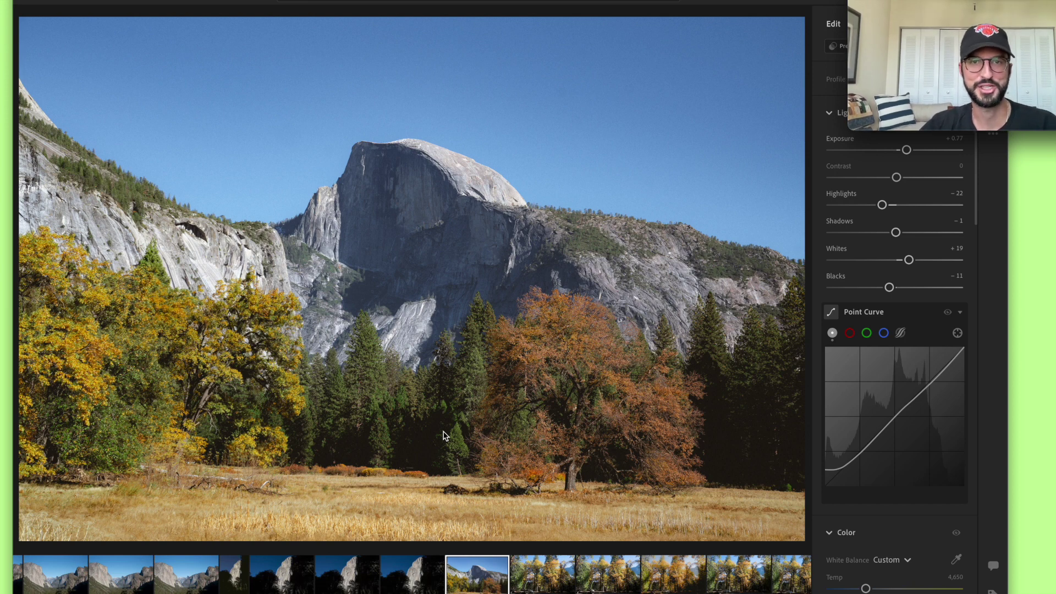
drag(880, 5, 1039, 5)
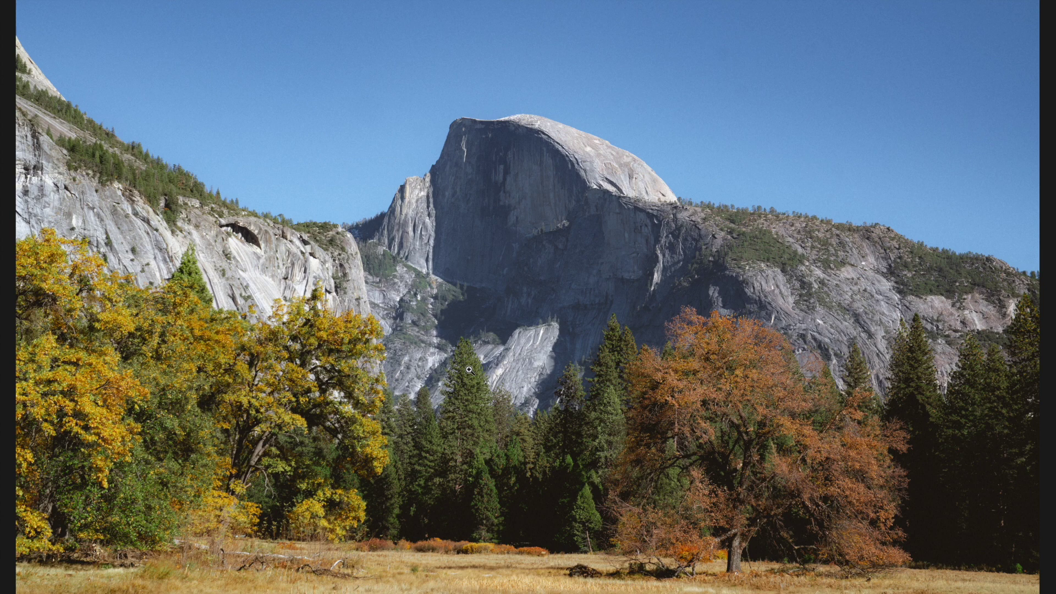
Compare the finished edit with the original repeatedly in full-screen view, and return to the editing view
key(backslash)
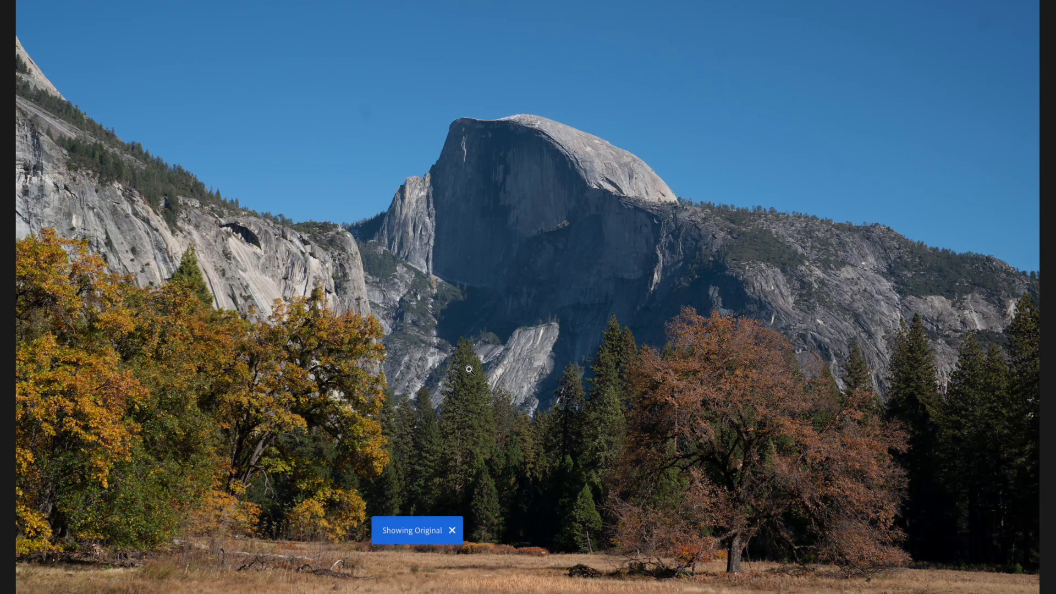
key(backslash)
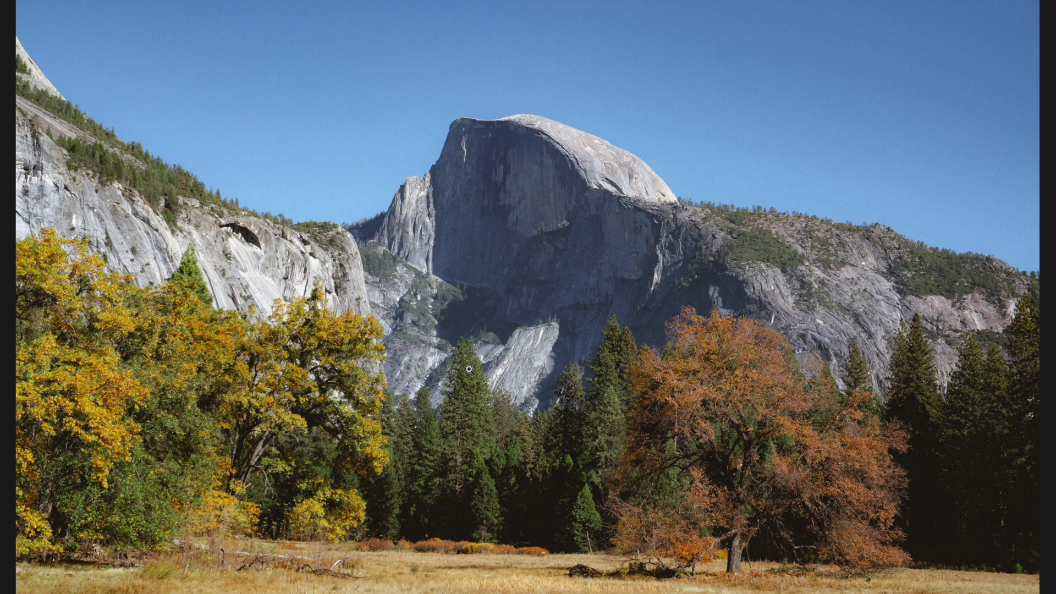
key(backslash)
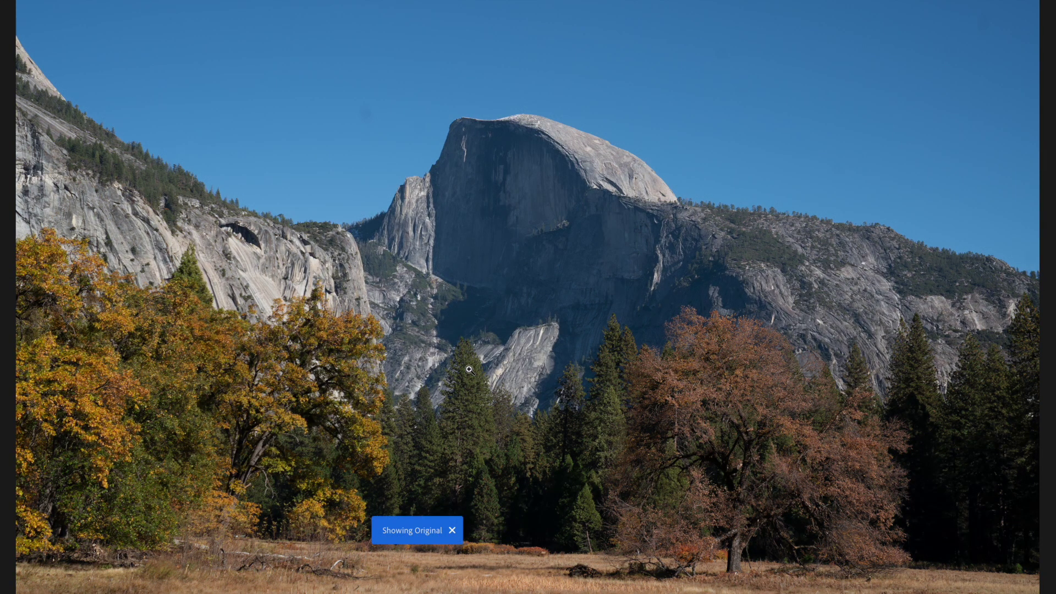
key(backslash)
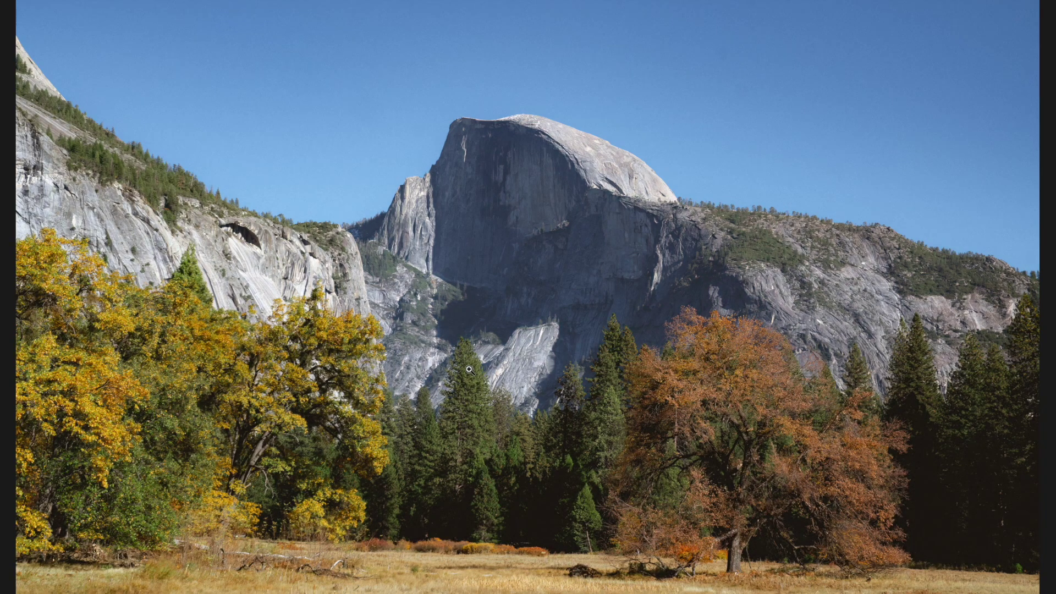
key(backslash)
key(backslash)
key(backslash)
key(backslash)
key(backslash)
key(backslash)
key(backslash)
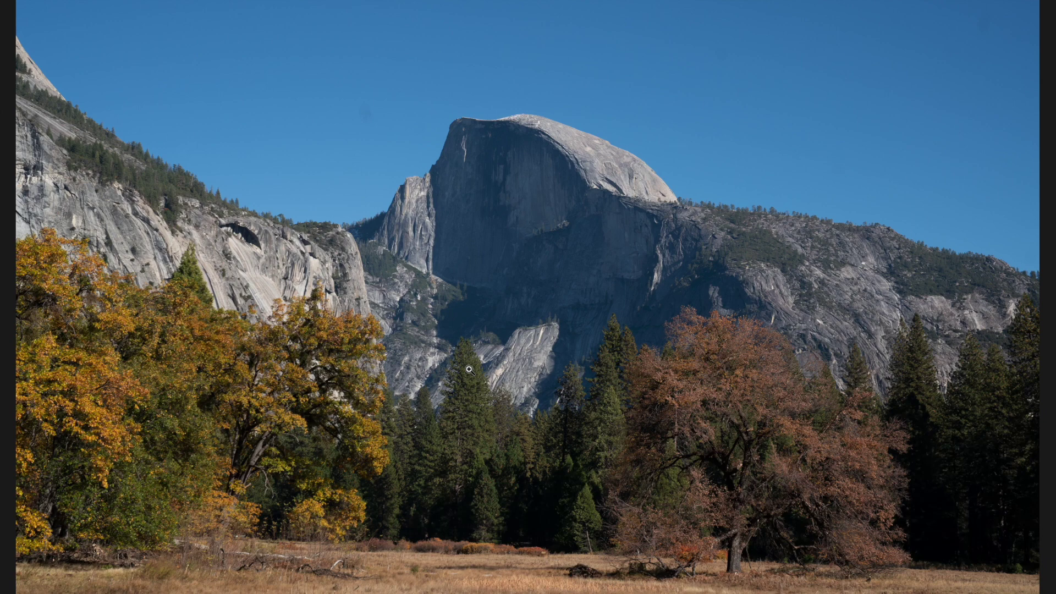
key(backslash)
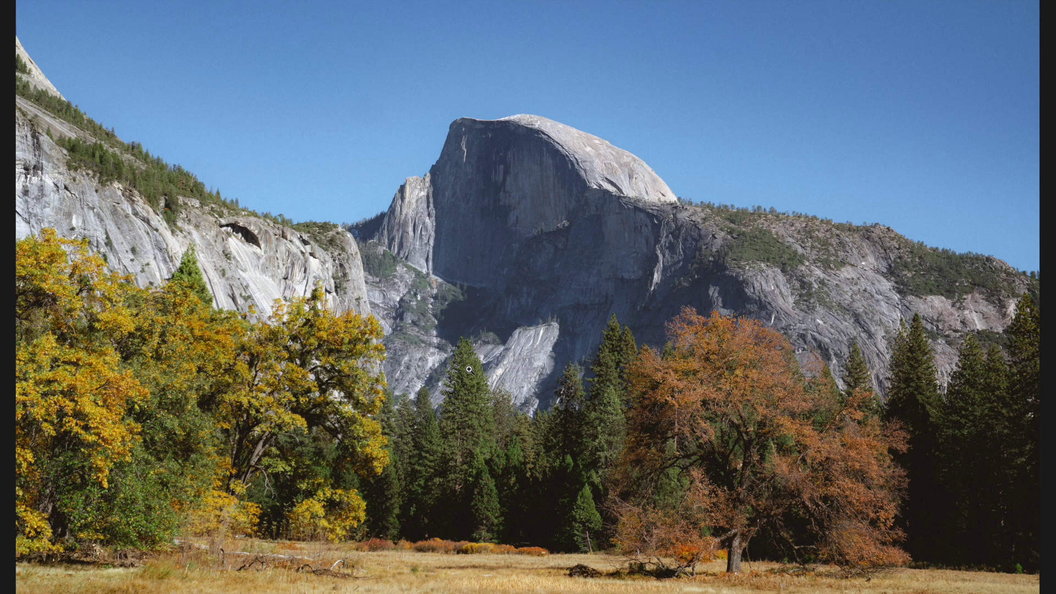
key(Escape)
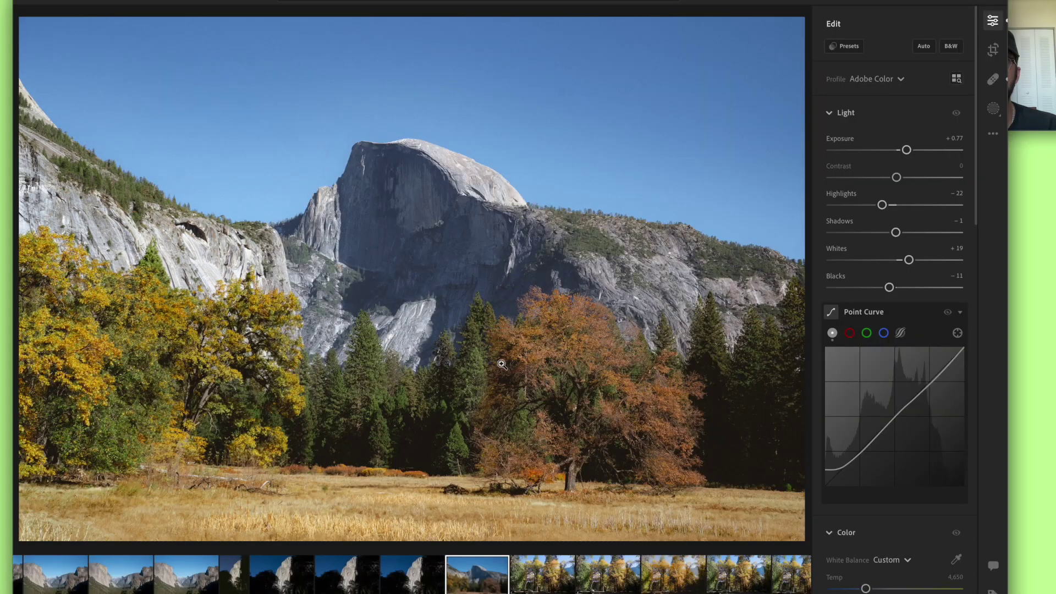